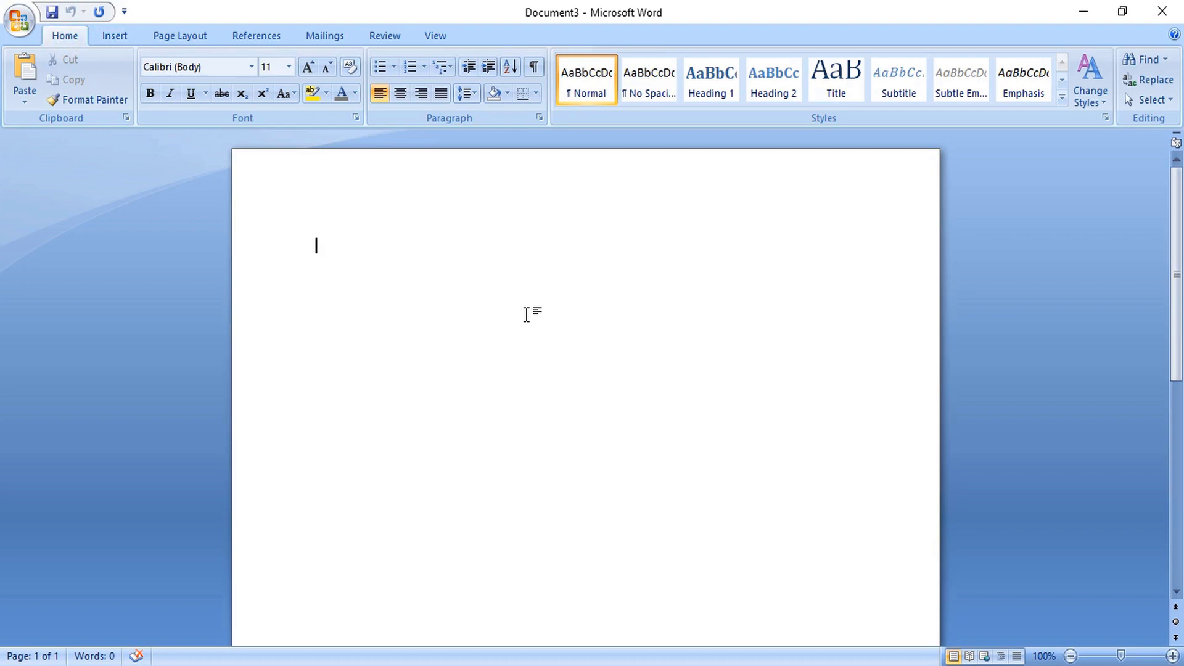
# - Draw a short straight horizontal line near the top-left of the page
pyautogui.click(117, 36)
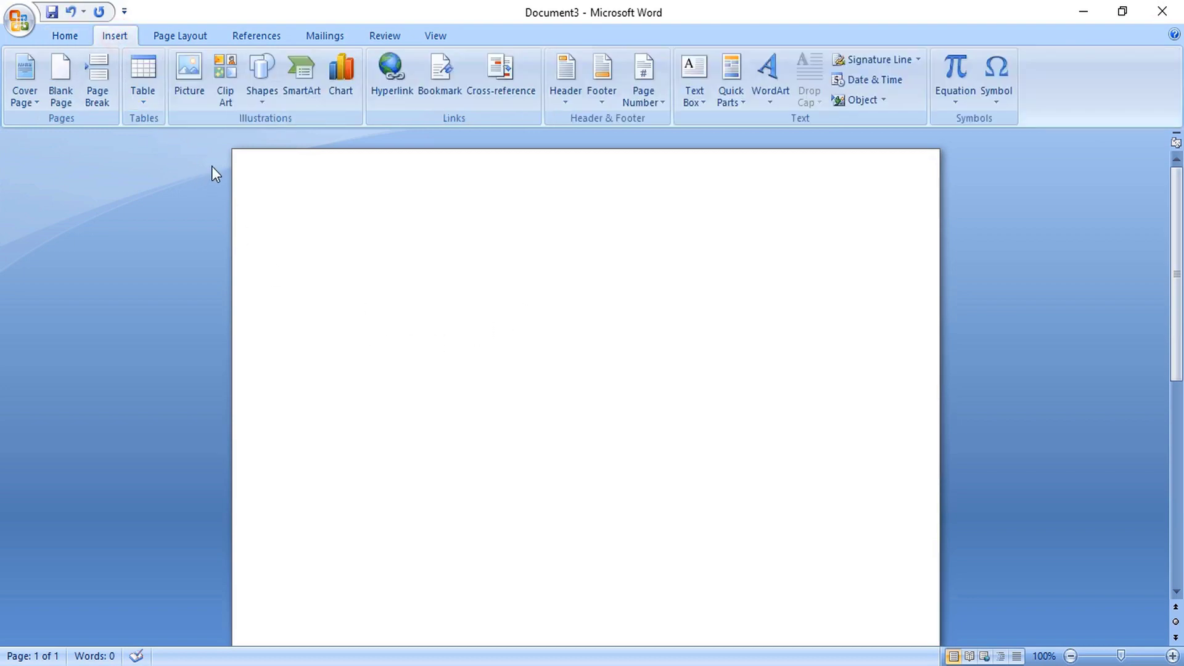
pyautogui.click(261, 77)
pyautogui.click(287, 139)
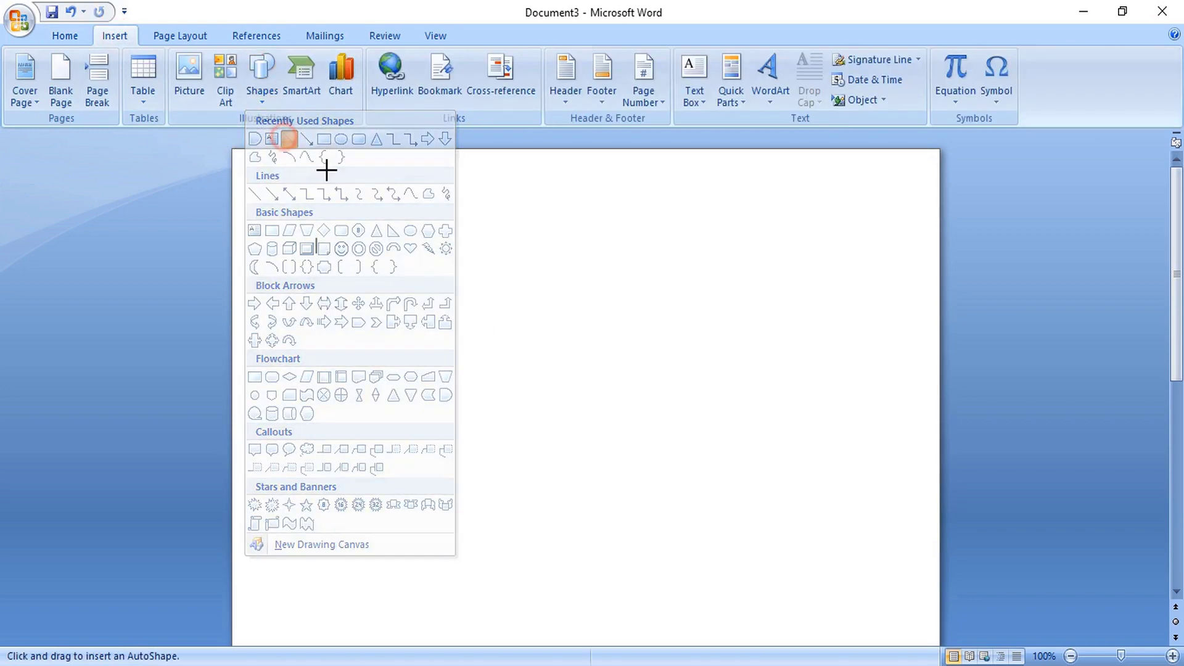
pyautogui.moveTo(316, 265); pyautogui.dragTo(408, 265)
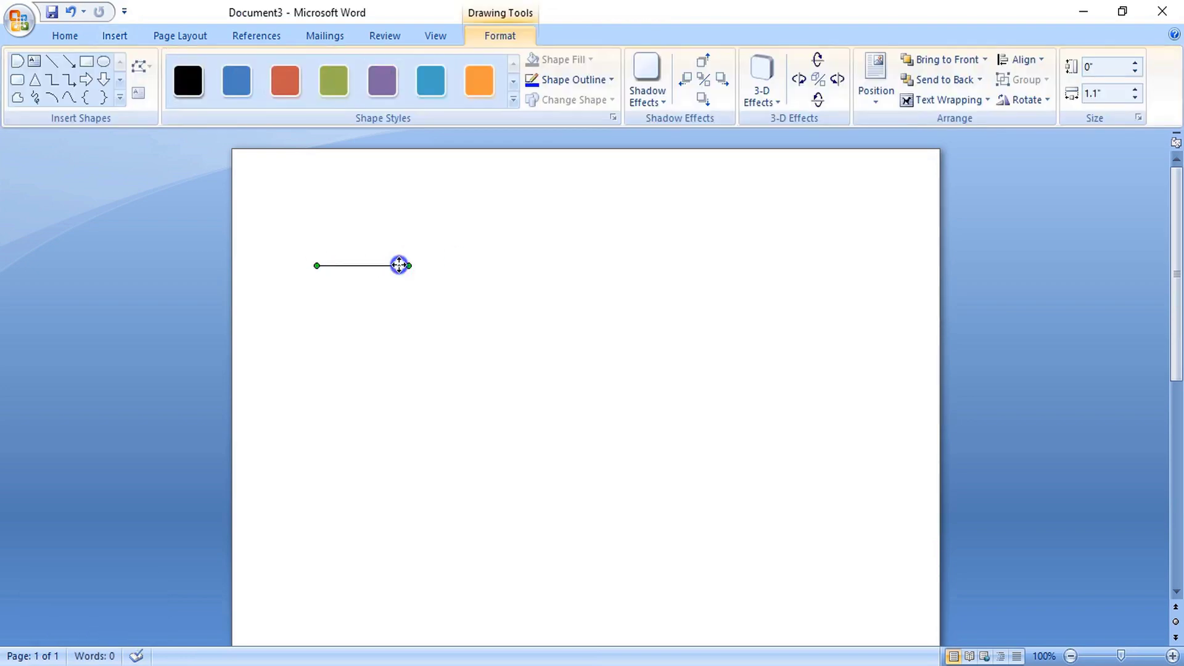
# - Restyle the line to 3 pt weight in light blue
pyautogui.rightClick(400, 265)
pyautogui.click(464, 508)
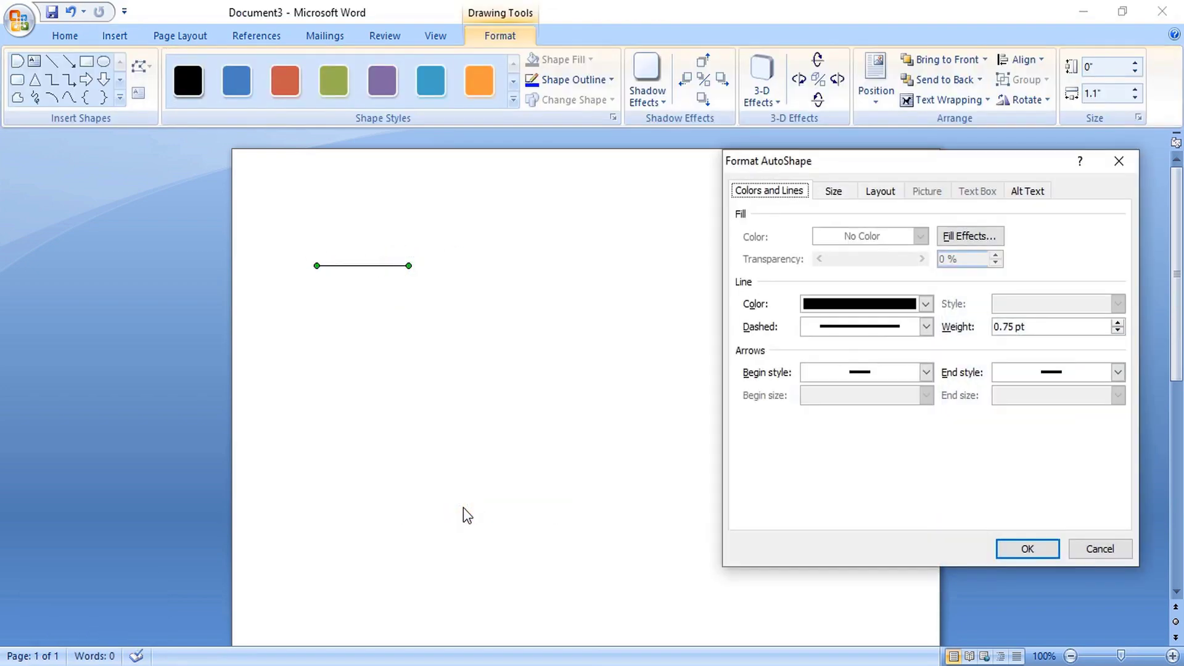
pyautogui.click(1044, 321)
pyautogui.moveTo(1043, 321); pyautogui.dragTo(992, 328)
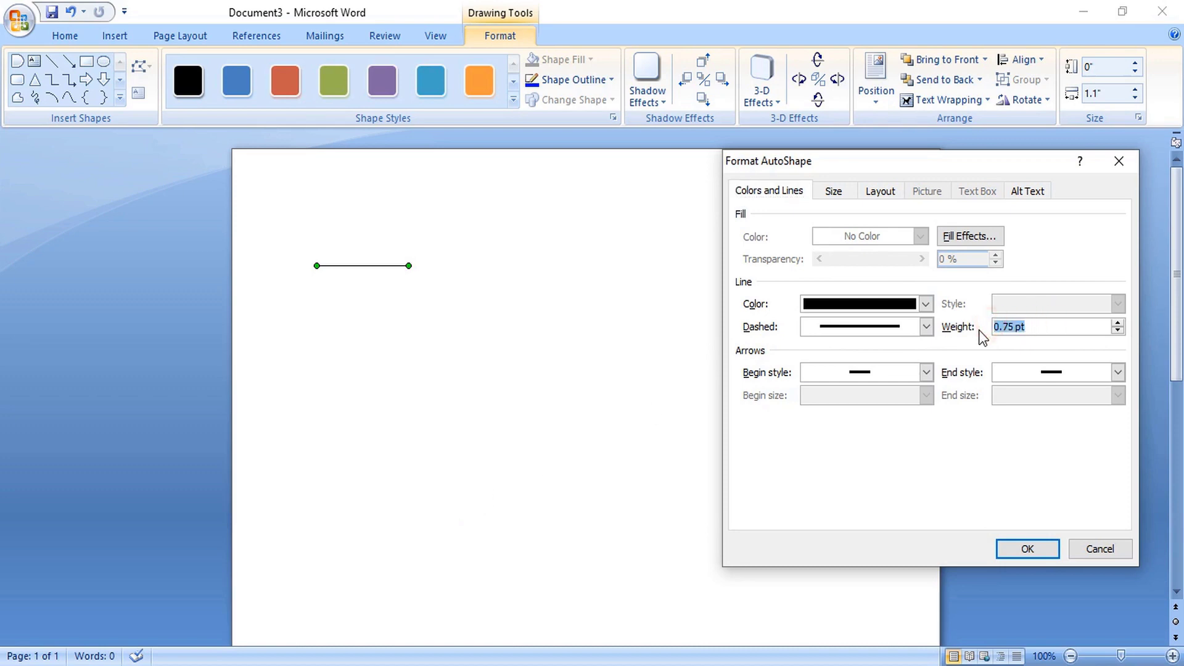
pyautogui.write('3')
pyautogui.click(926, 303)
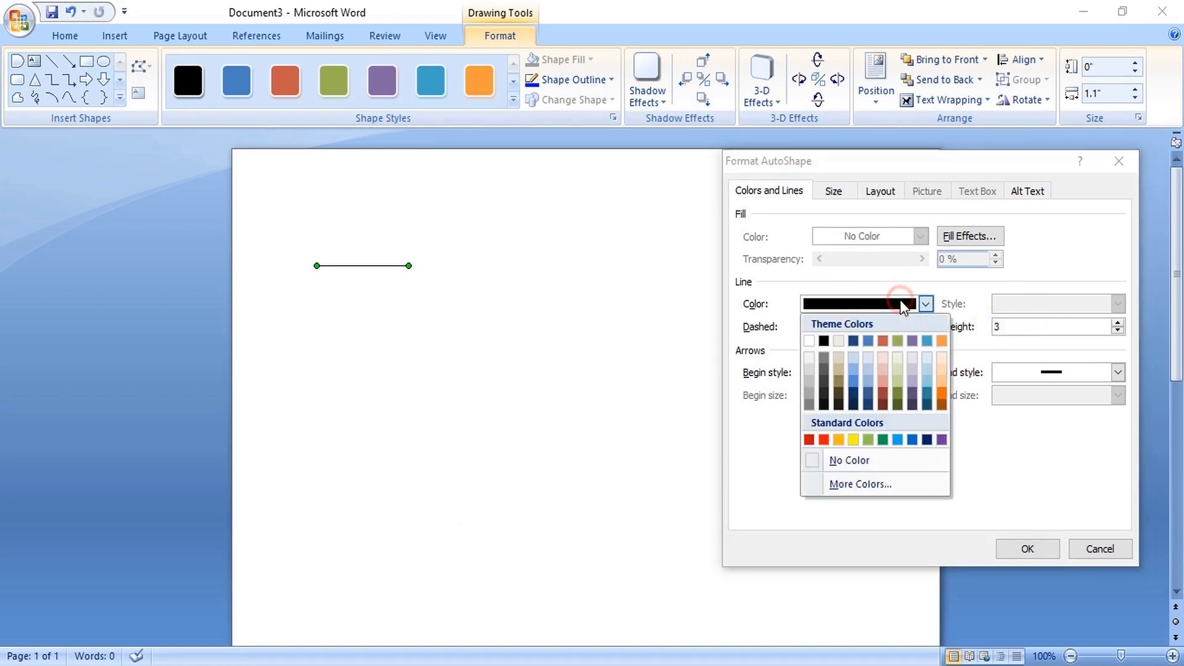
pyautogui.click(897, 441)
pyautogui.click(1016, 552)
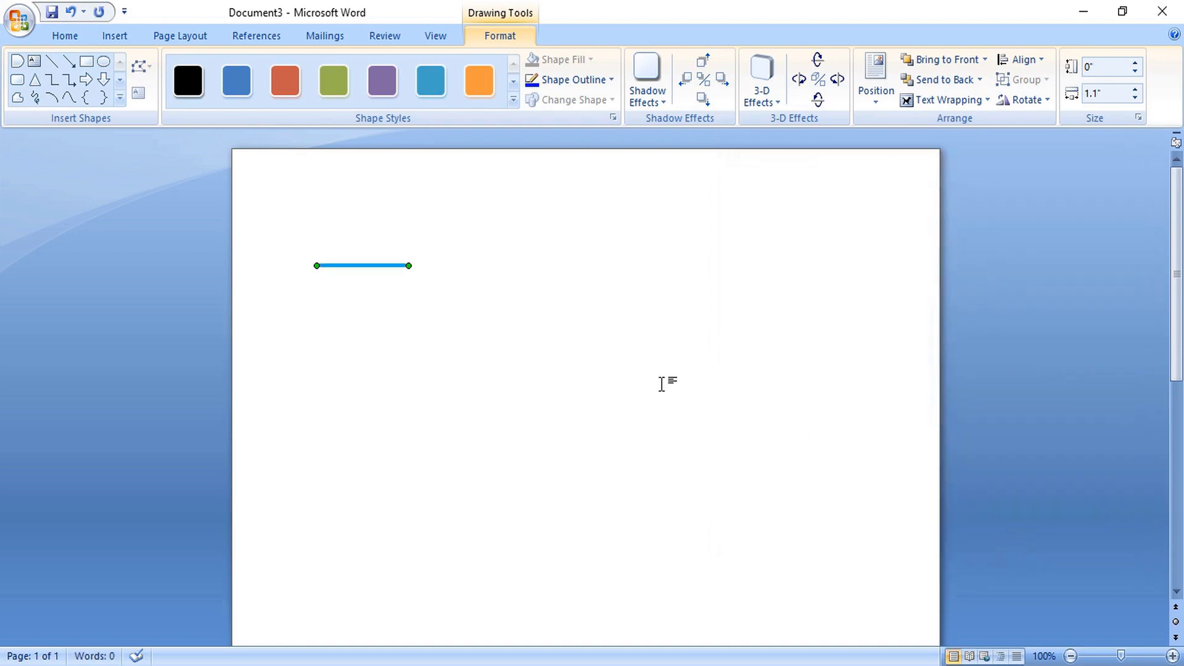
pyautogui.press('ctrl')
# - Copy the blue line, restyle the copy 1.5 pt grey, and stretch it toward the right margin
pyautogui.keyDown('ctrl'); pyautogui.click(387, 267); pyautogui.keyUp('ctrl')
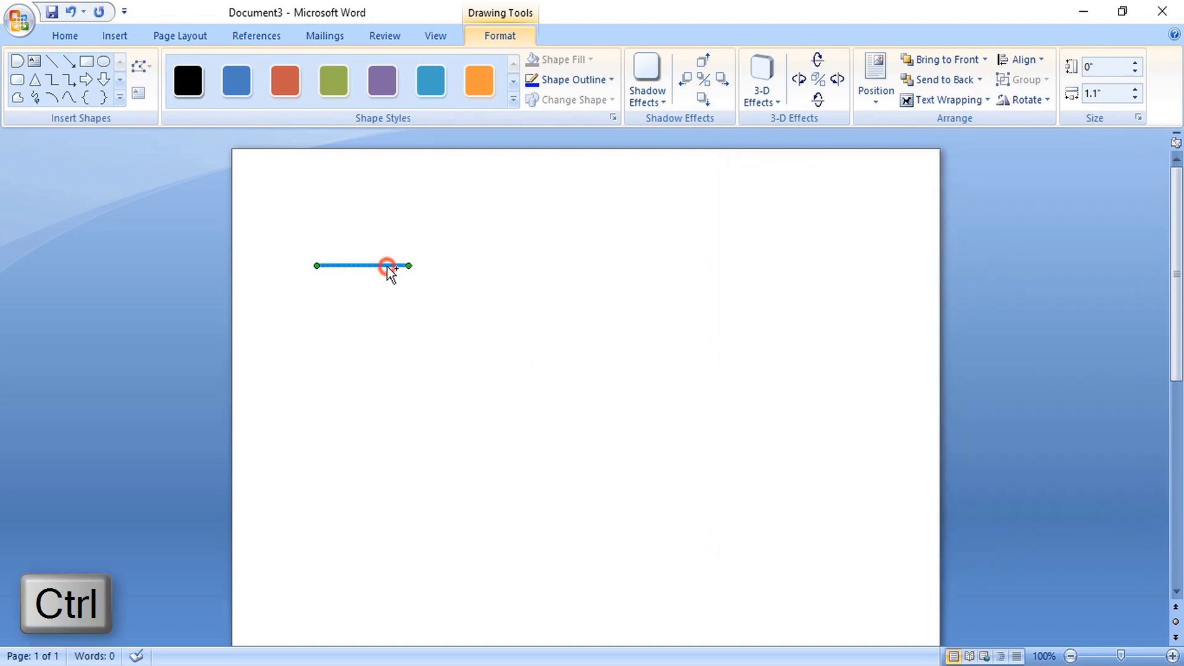
pyautogui.moveTo(409, 267); pyautogui.dragTo(410, 267)
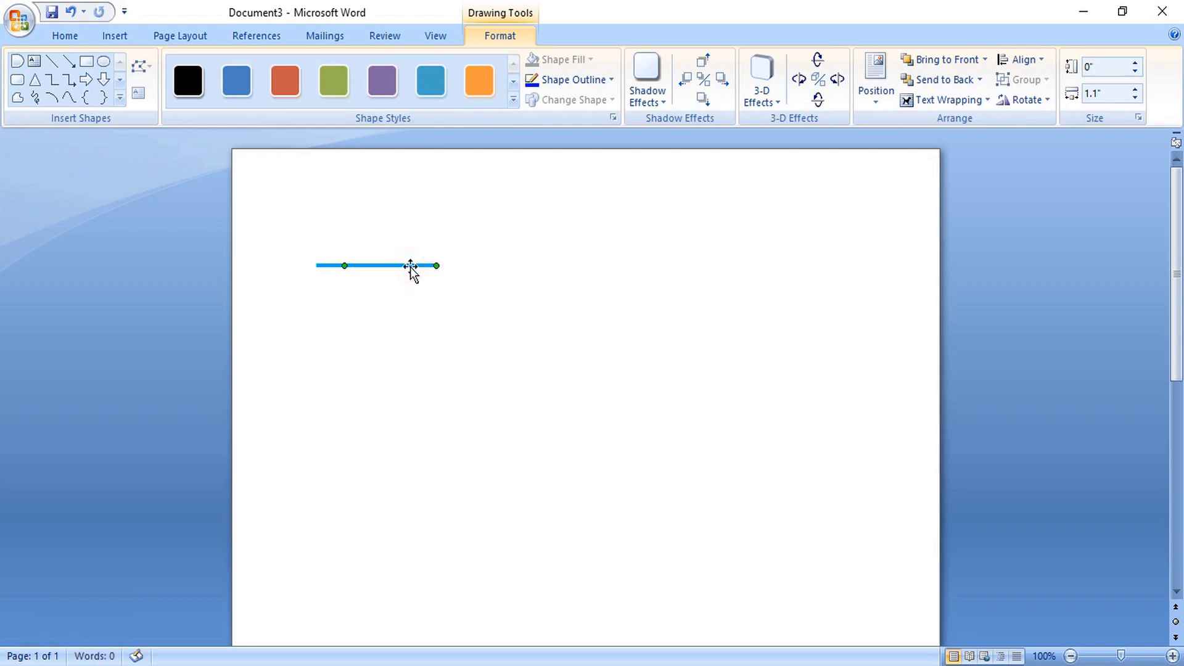
pyautogui.rightClick(411, 267)
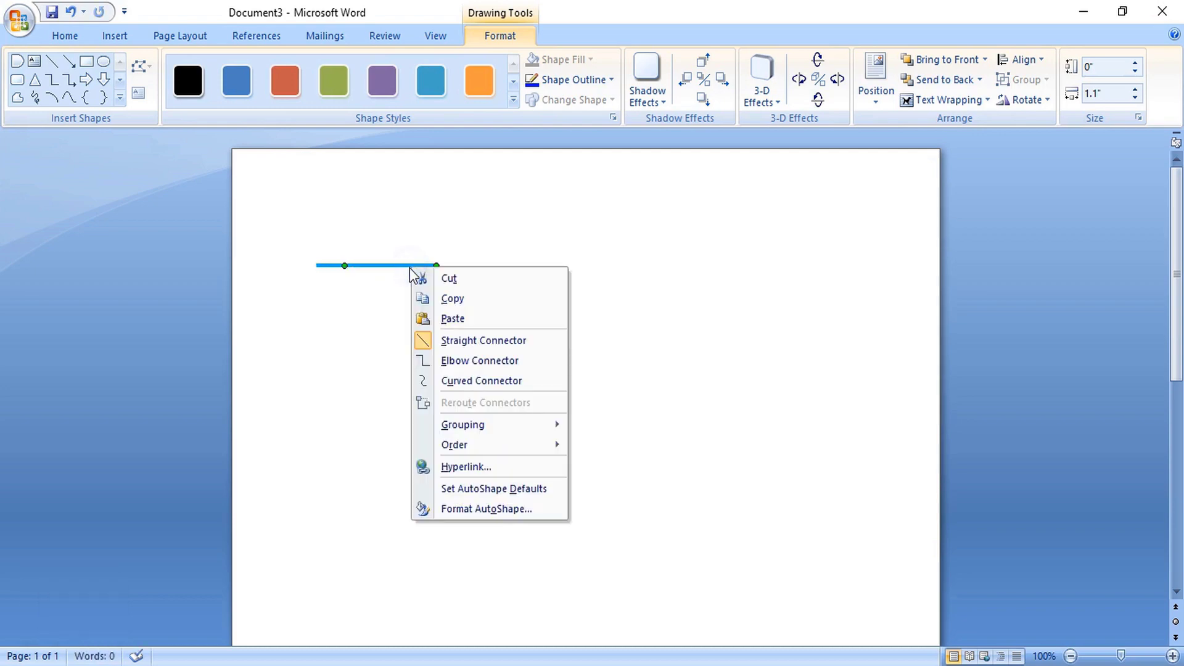
pyautogui.click(474, 509)
pyautogui.moveTo(1010, 327); pyautogui.dragTo(993, 329)
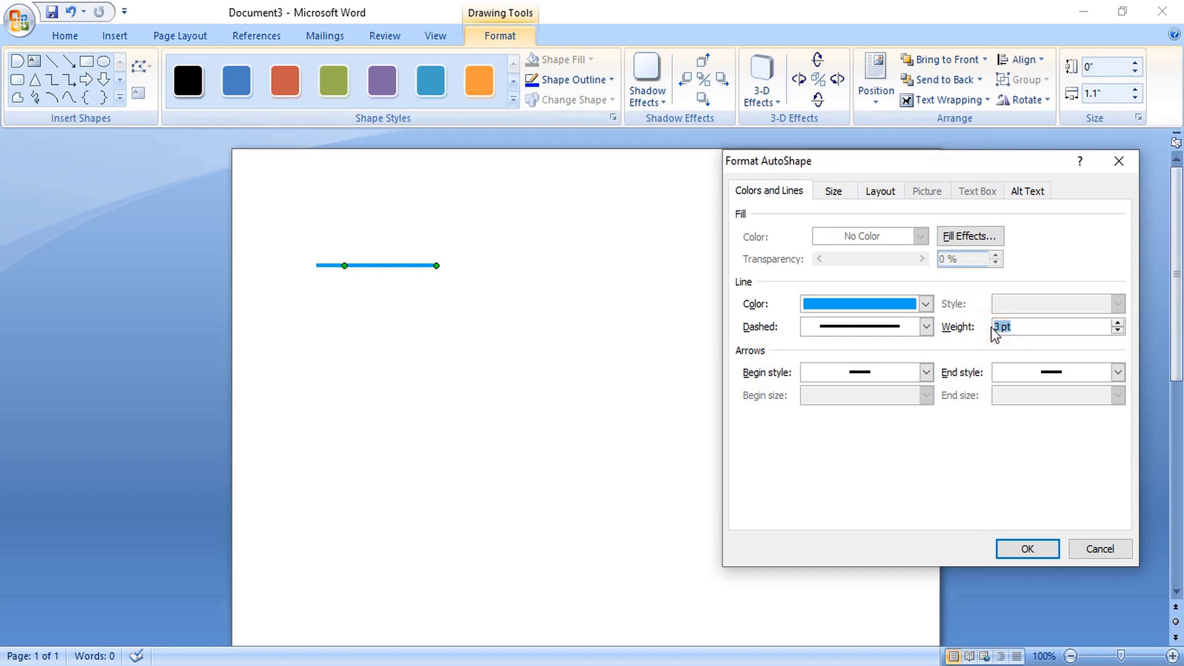
pyautogui.write('1.5')
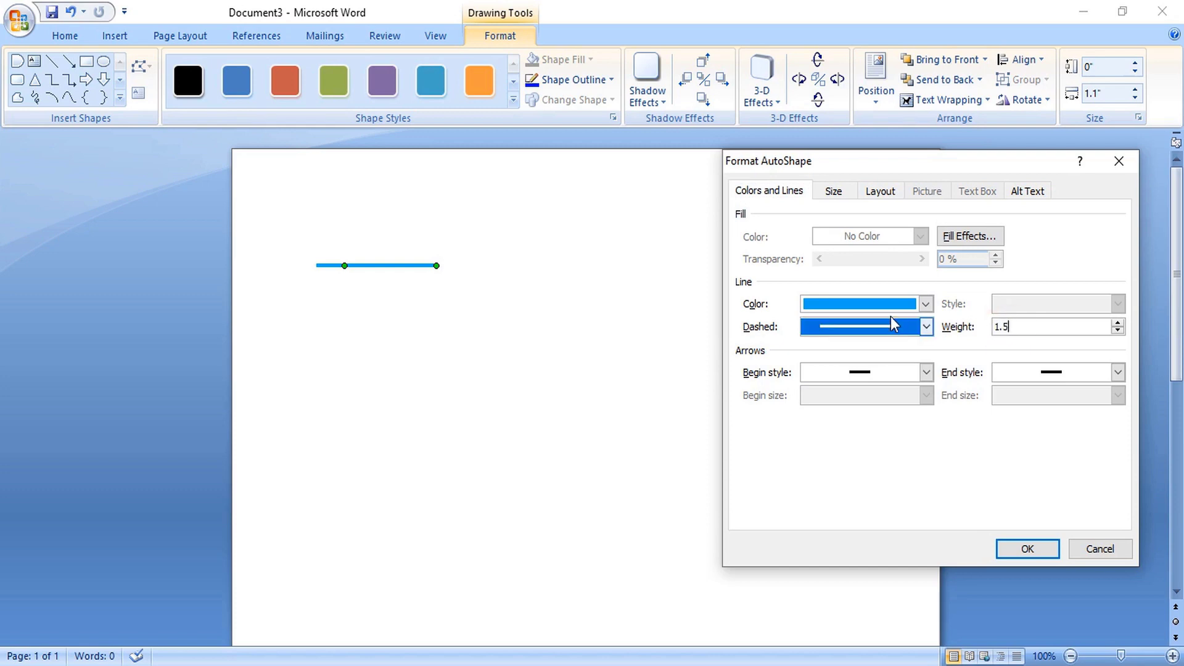
pyautogui.click(900, 305)
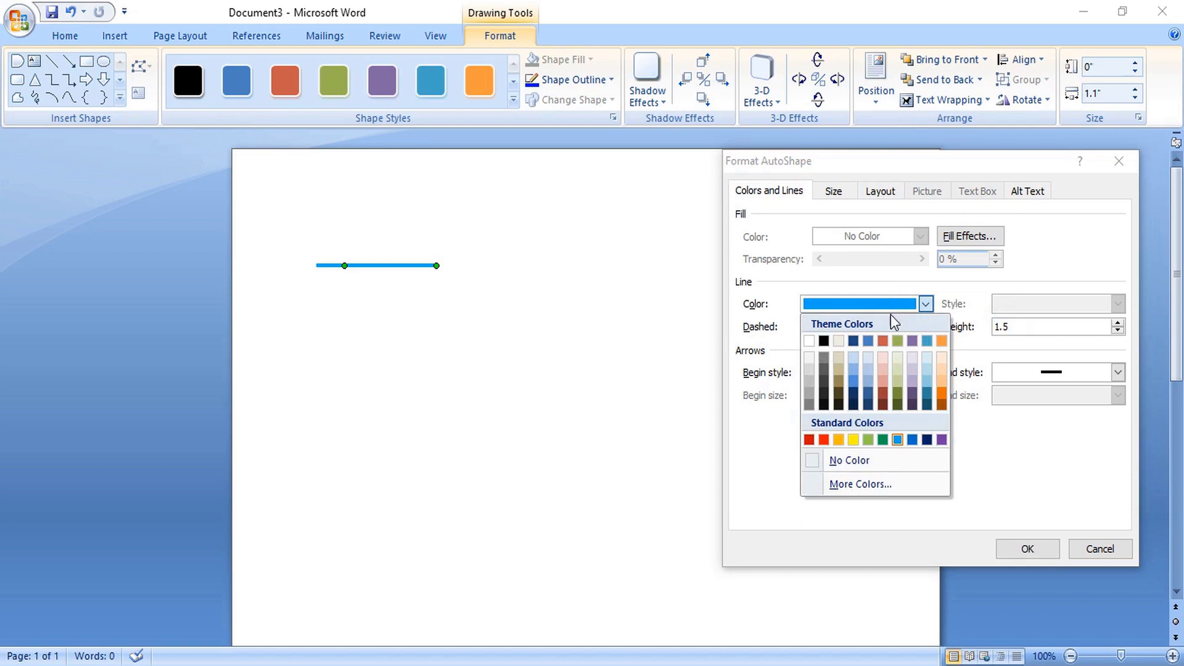
pyautogui.click(820, 357)
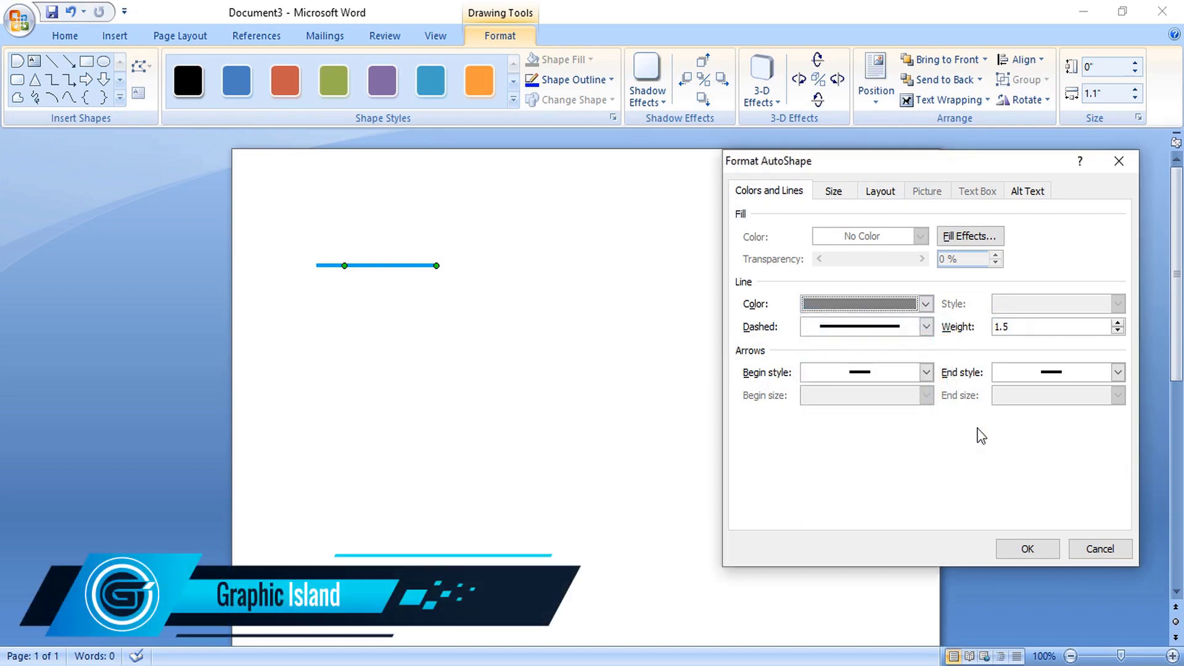
pyautogui.click(1027, 549)
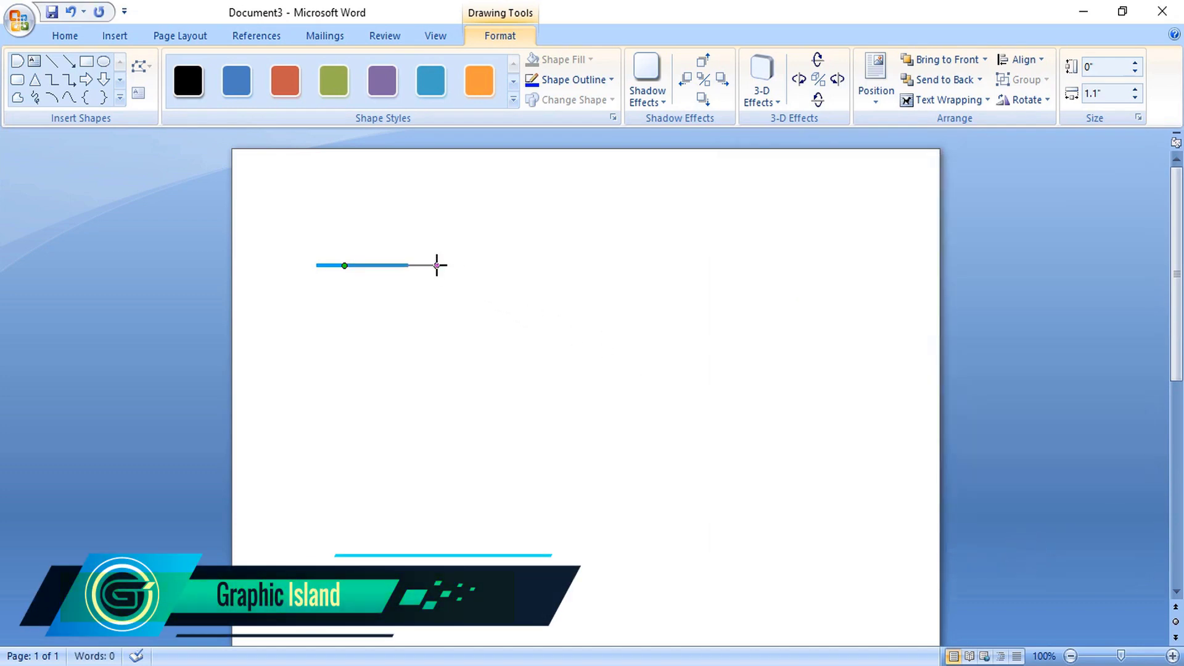
pyautogui.moveTo(437, 265); pyautogui.dragTo(870, 266)
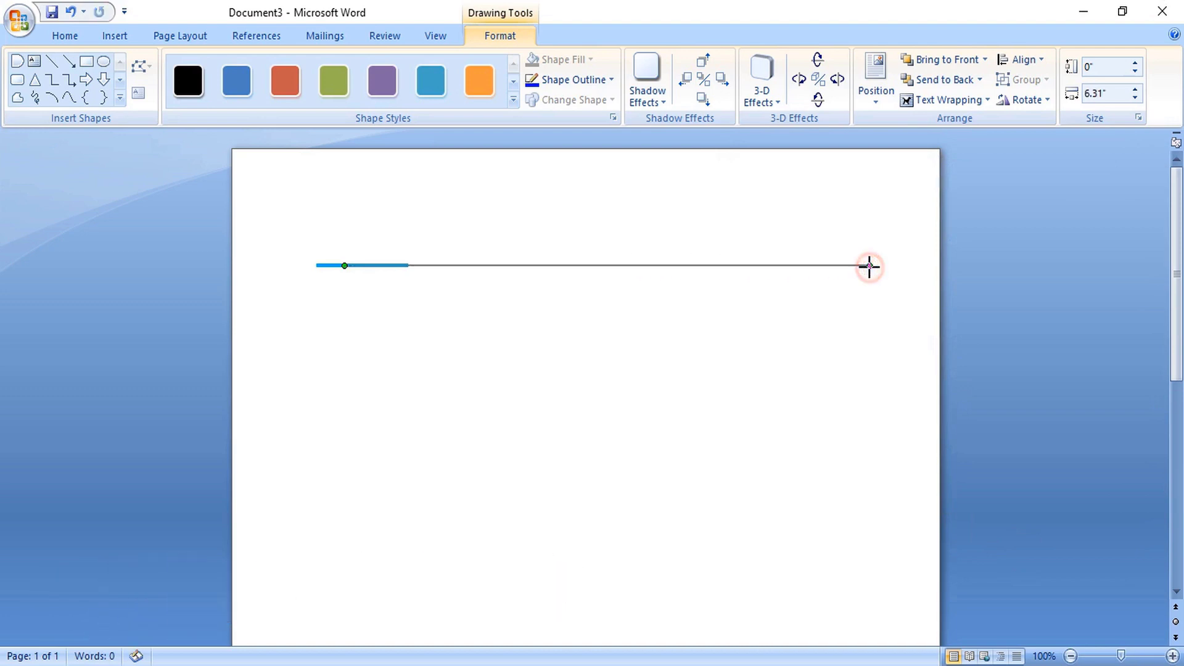
pyautogui.moveTo(346, 266); pyautogui.dragTo(316, 265)
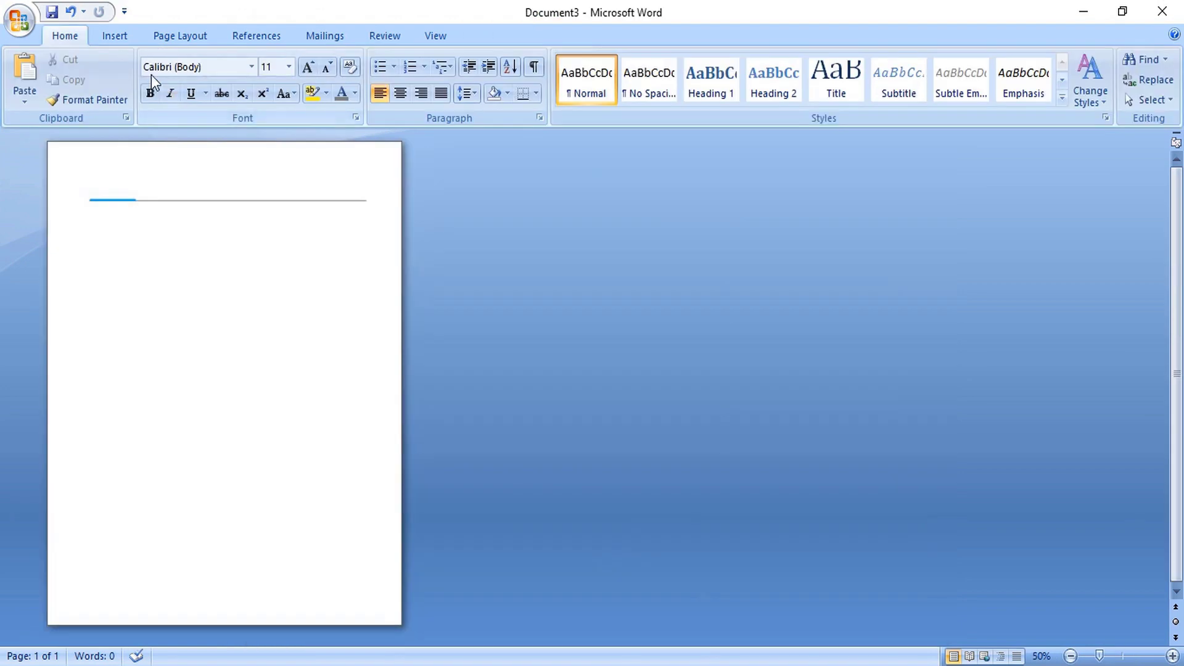
# - Draw a wide rectangle along the bottom edge of the page
pyautogui.click(115, 36)
pyautogui.click(262, 81)
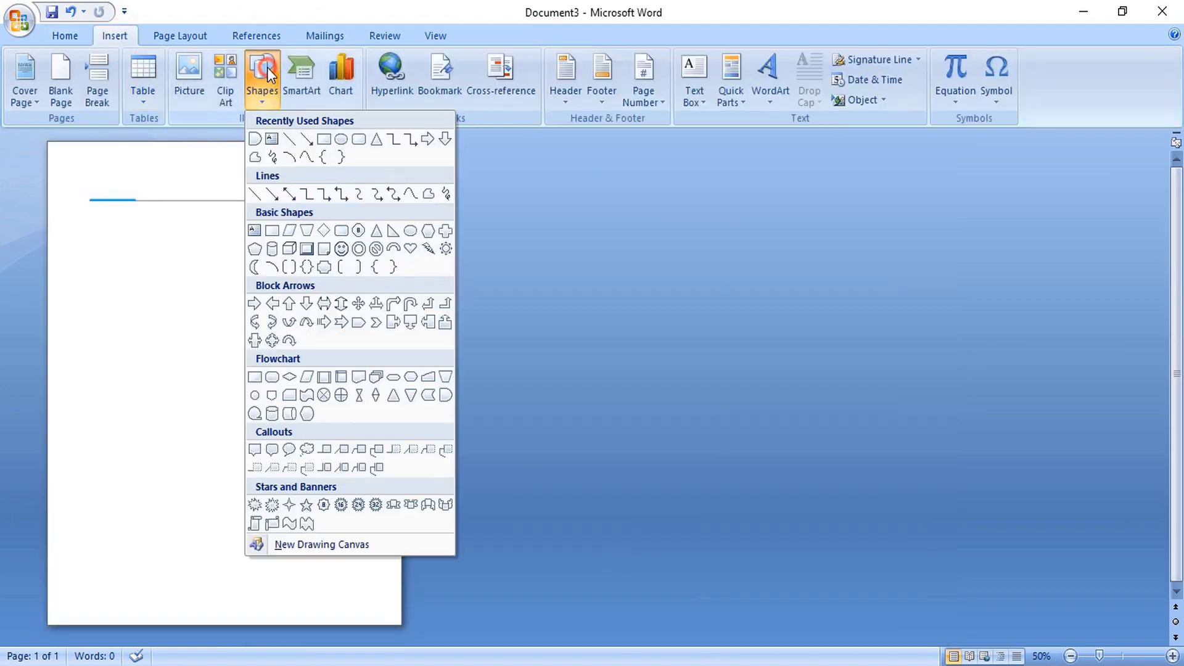
pyautogui.click(323, 139)
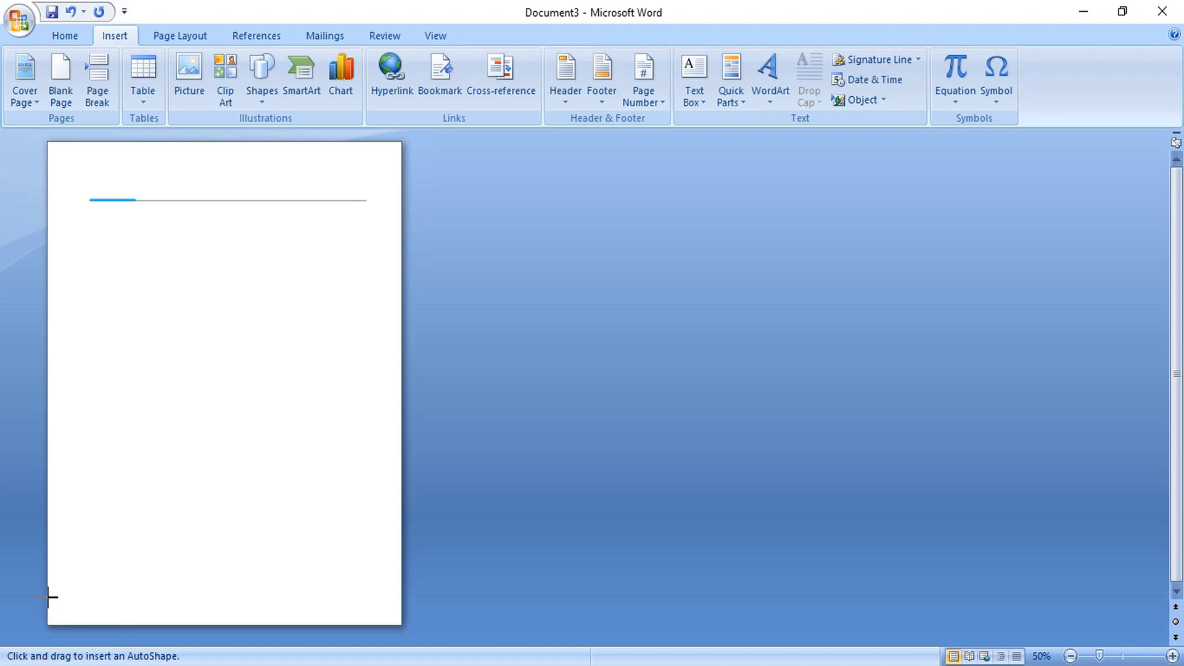
pyautogui.moveTo(47, 596)
pyautogui.mouseDown()
pyautogui.moveTo(201, 622)
pyautogui.moveTo(399, 625)
pyautogui.mouseUp()
# - Give the rectangle a blue fill with no outline
pyautogui.rightClick(163, 612)
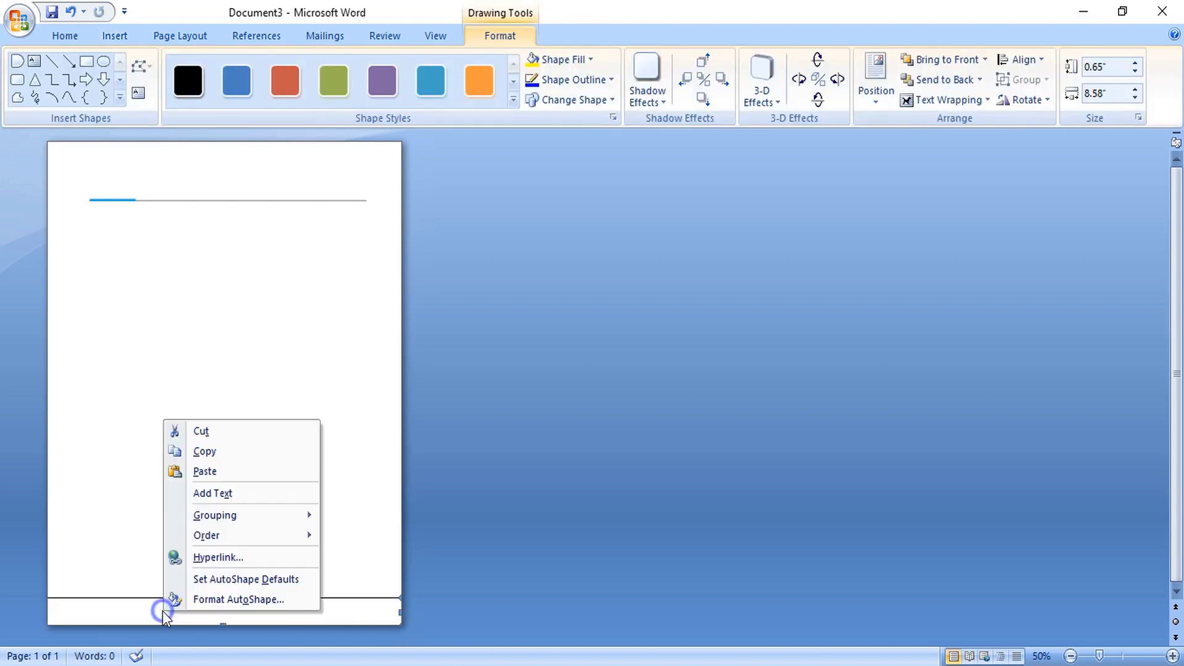
pyautogui.click(204, 597)
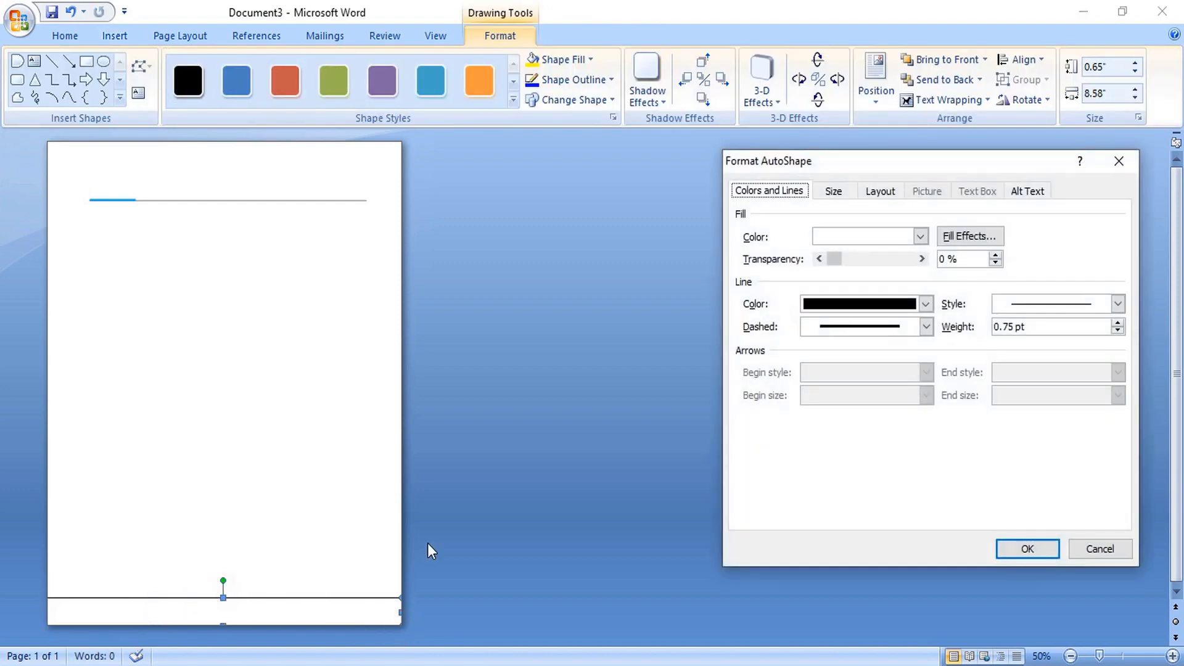
pyautogui.click(857, 299)
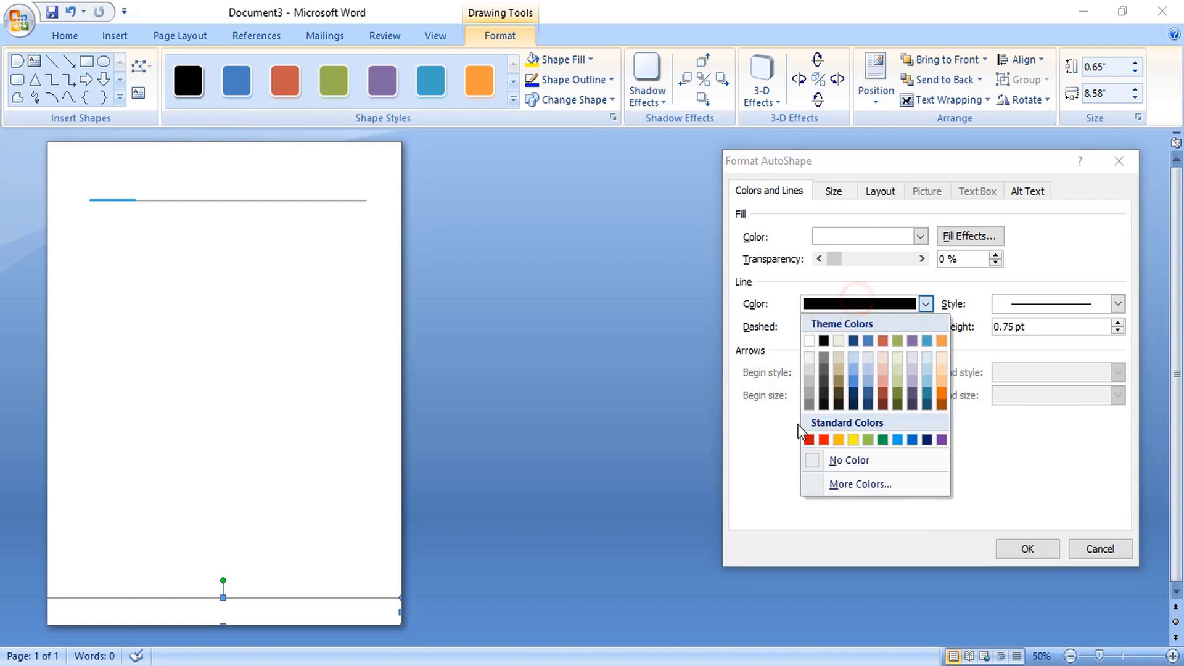
pyautogui.click(820, 457)
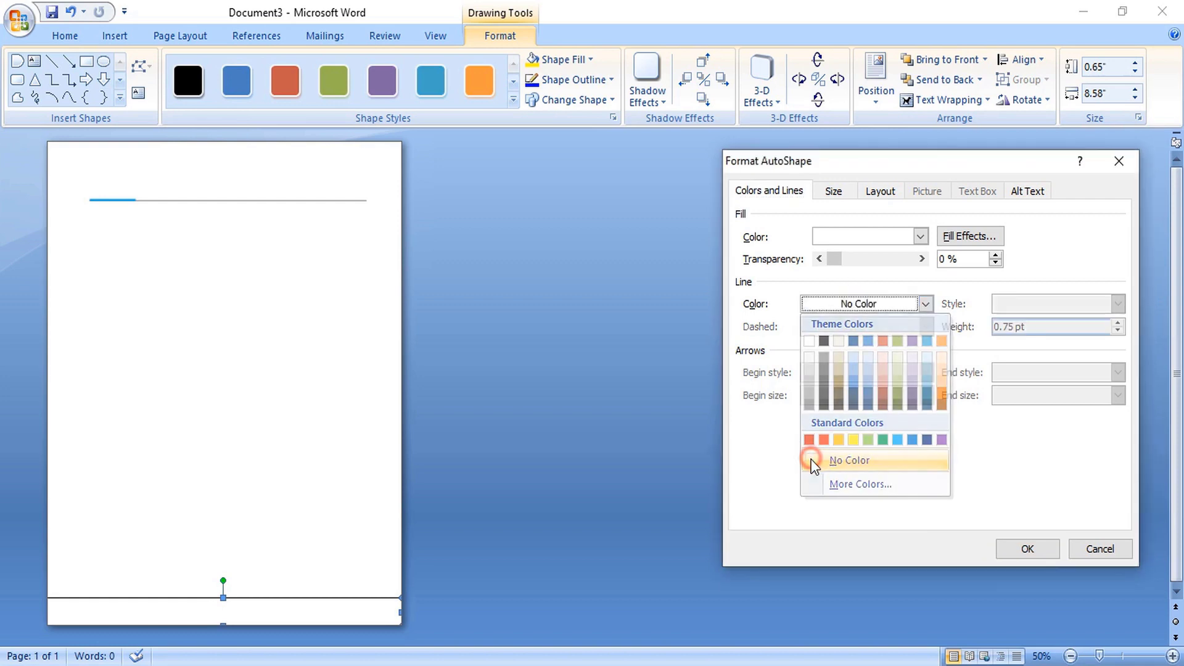
pyautogui.click(864, 304)
pyautogui.click(873, 238)
pyautogui.click(871, 239)
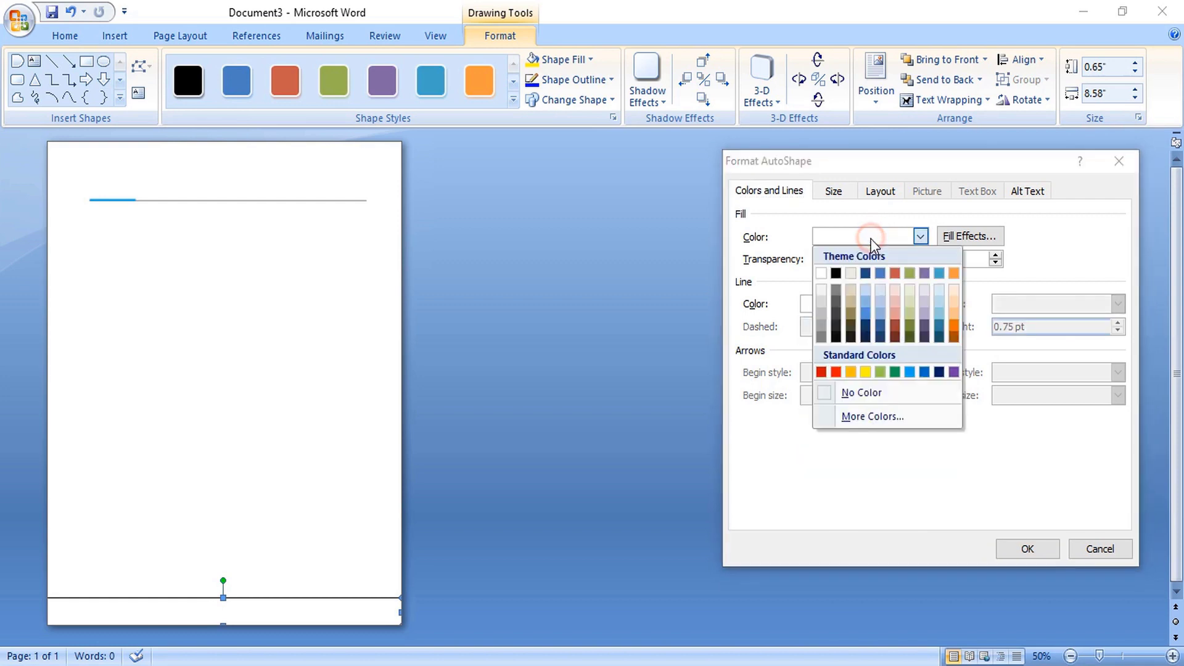
pyautogui.click(910, 372)
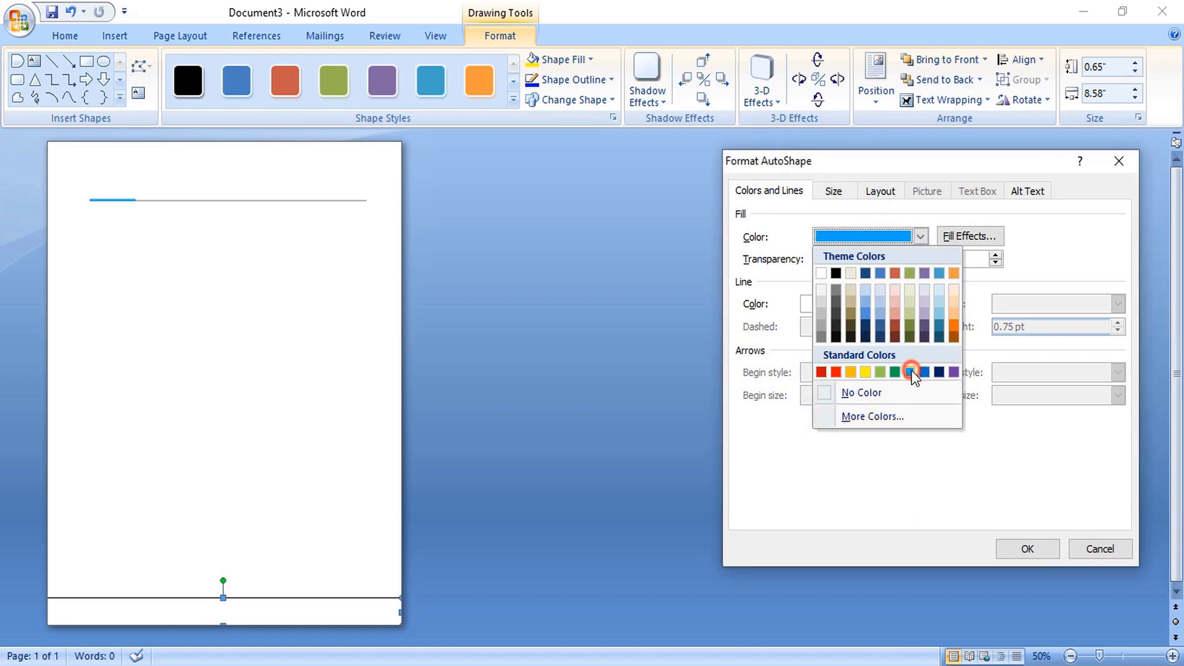
pyautogui.click(1019, 549)
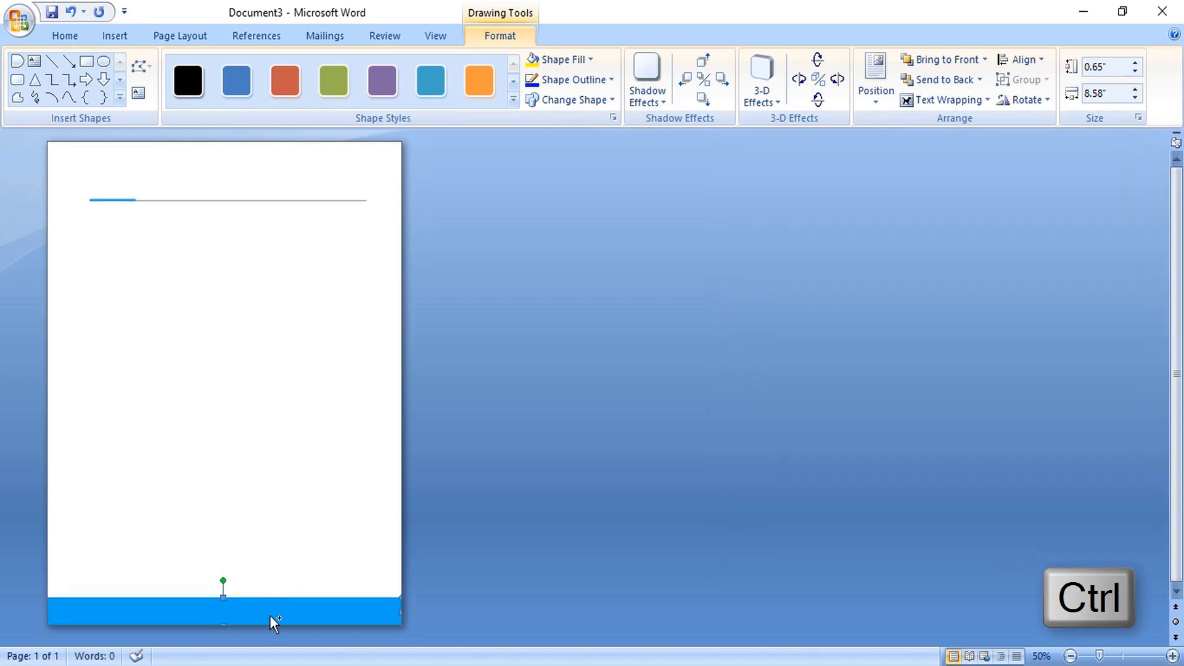
# - Copy the bar above itself with a dark grey fill, and narrow the blue bar to 1.83"
pyautogui.moveTo(269, 615); pyautogui.dragTo(269, 594)
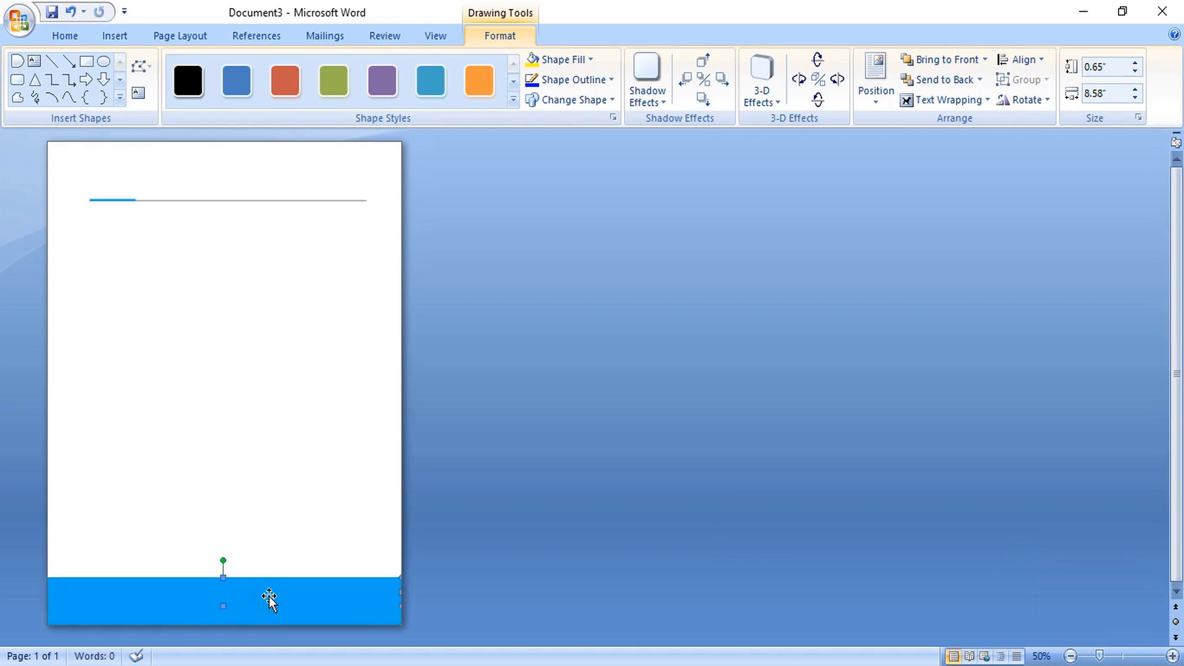
pyautogui.rightClick(269, 597)
pyautogui.click(317, 589)
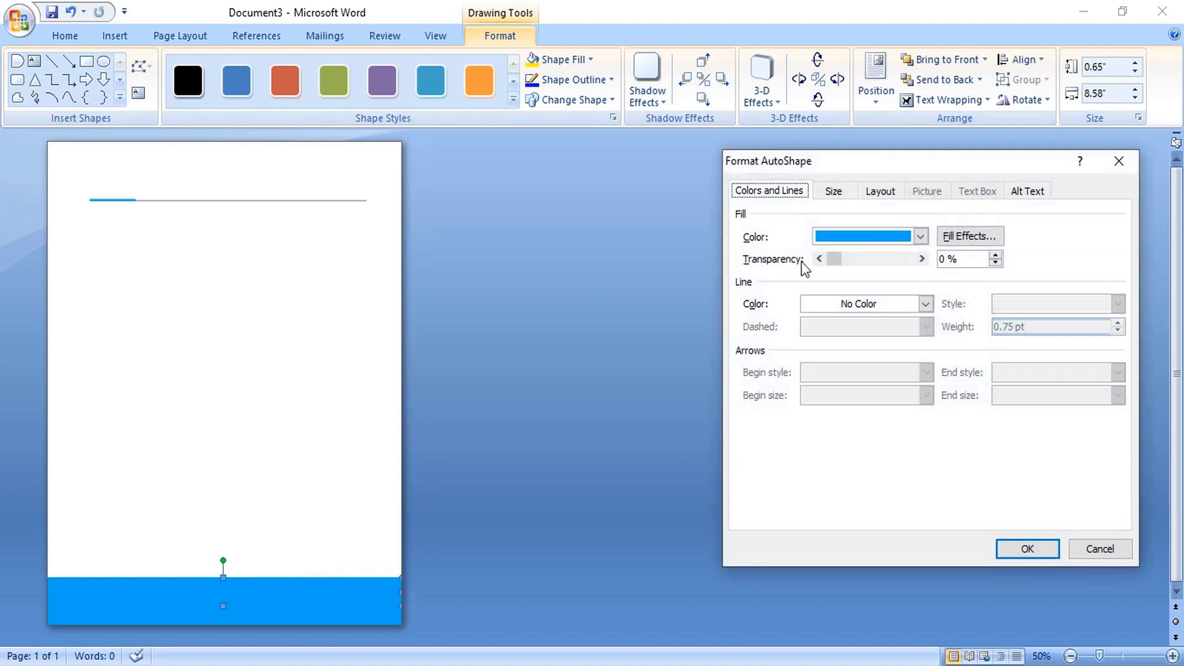
pyautogui.click(842, 237)
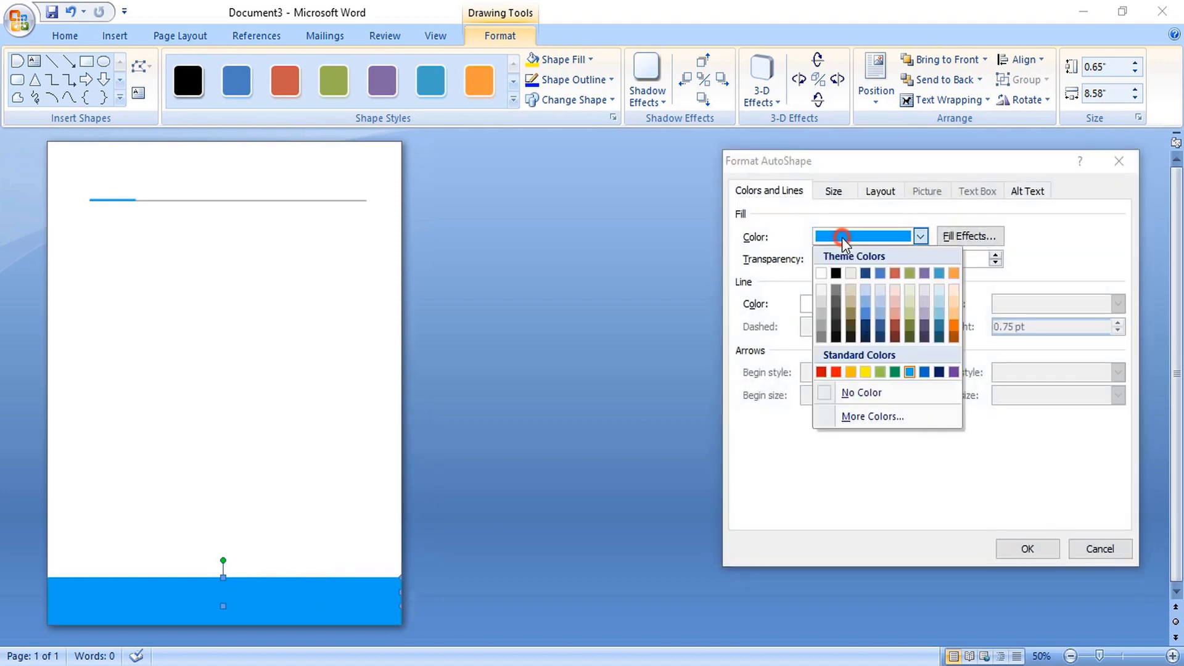
pyautogui.click(834, 287)
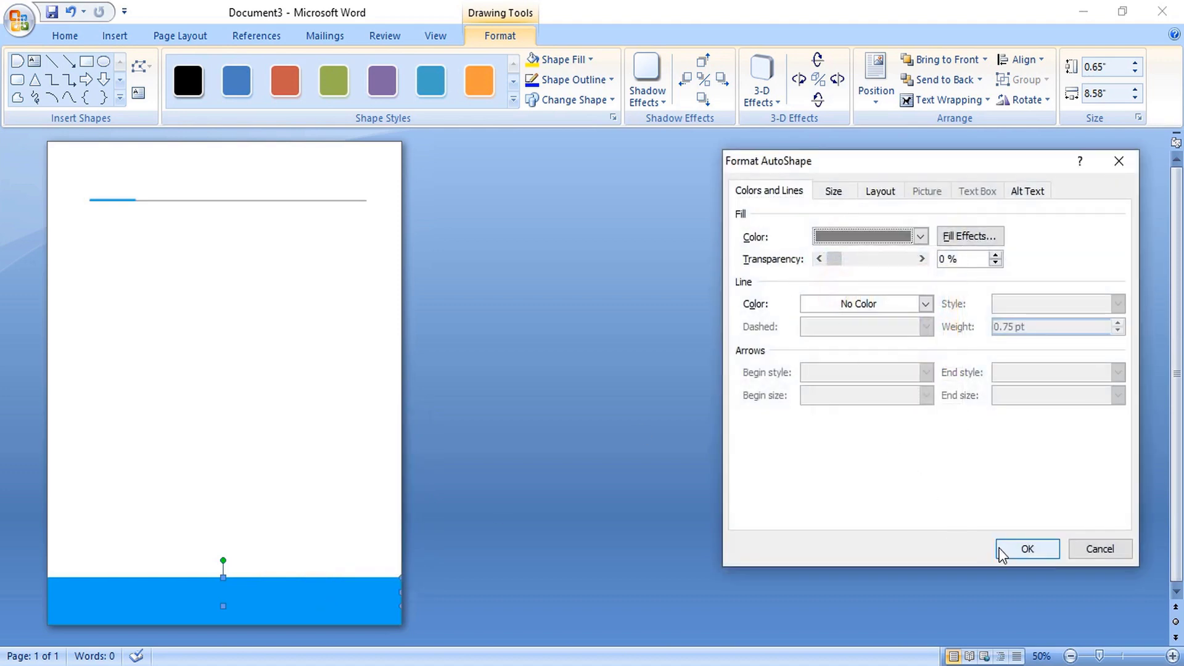
pyautogui.click(920, 236)
pyautogui.click(837, 314)
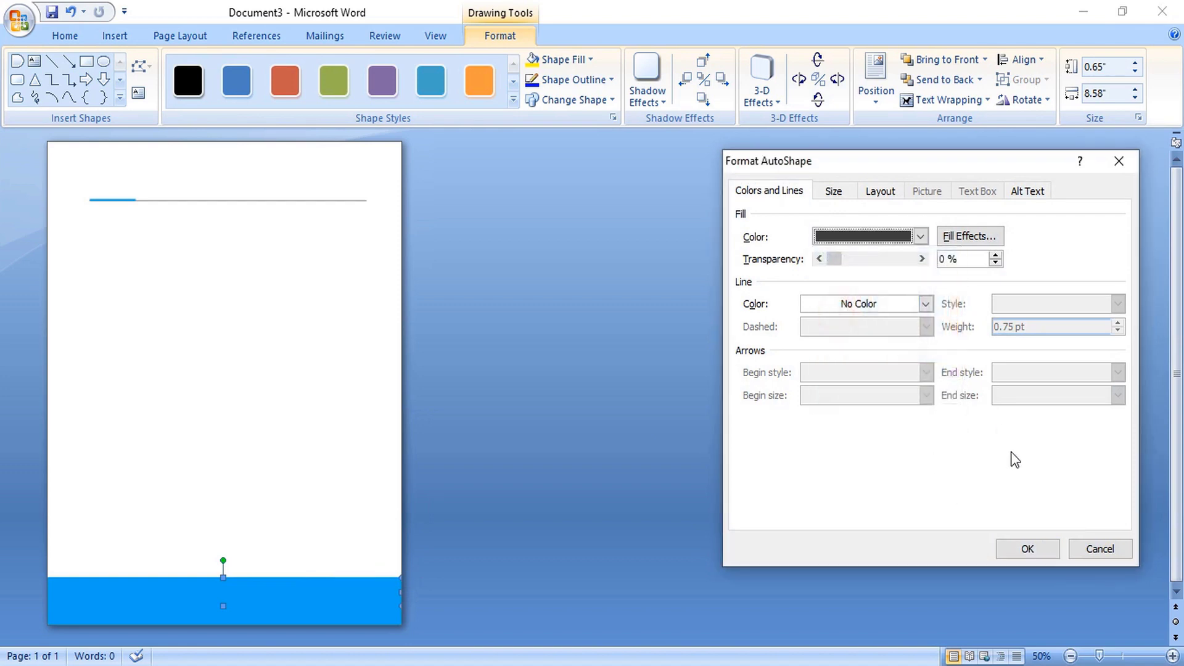
pyautogui.click(1028, 549)
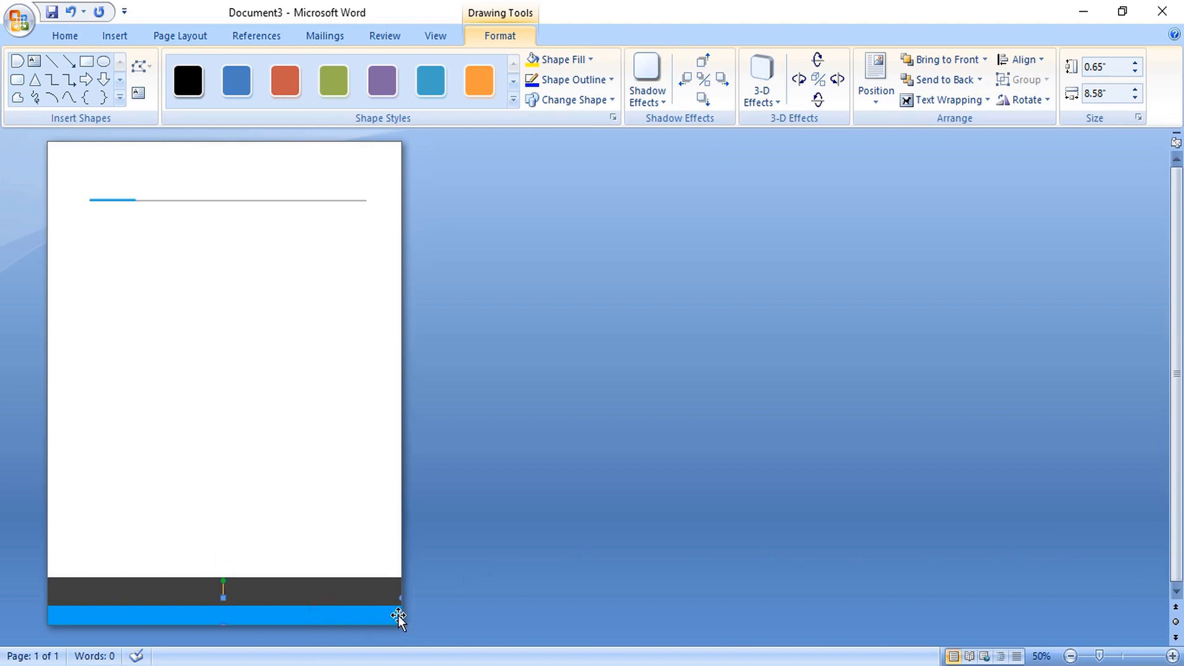
pyautogui.moveTo(401, 614); pyautogui.dragTo(121, 625)
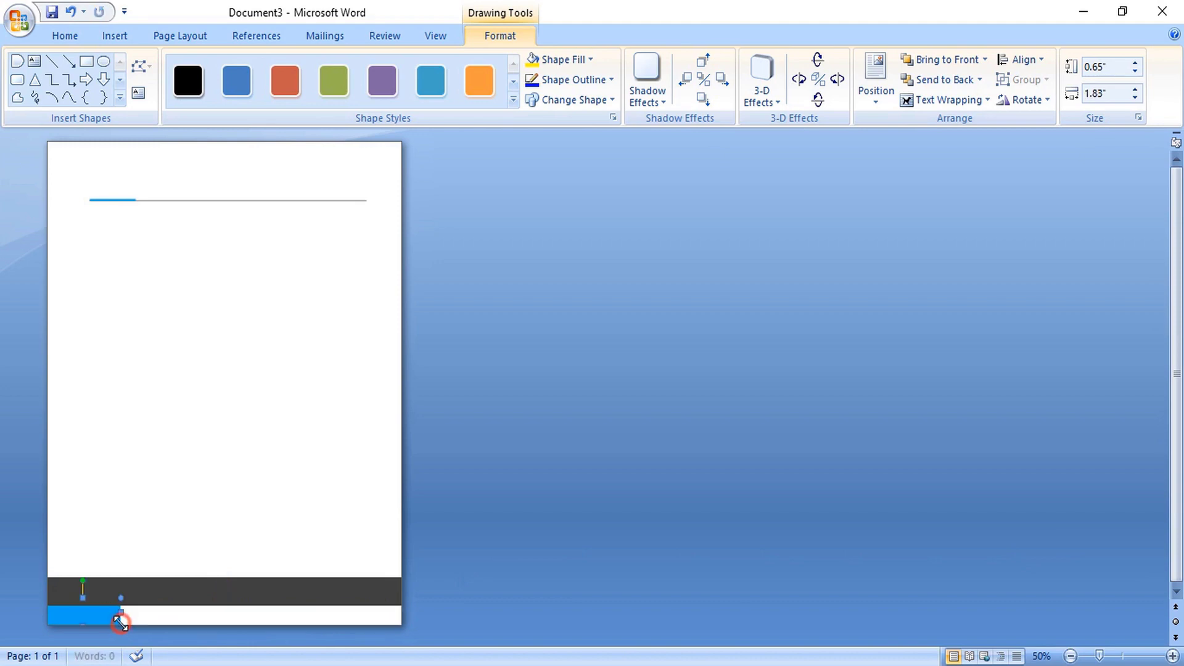
# - Place copies of the short blue piece across the footer strip
pyautogui.press('ctrl')
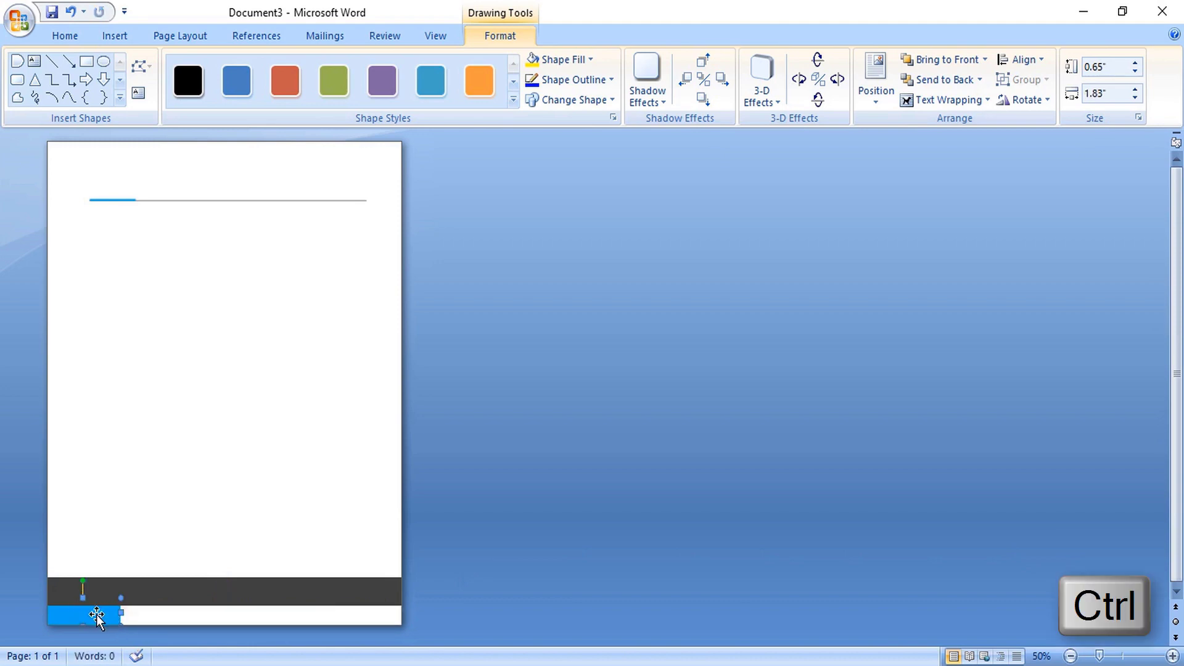
pyautogui.moveTo(143, 614); pyautogui.dragTo(169, 615)
pyautogui.press('ctrl')
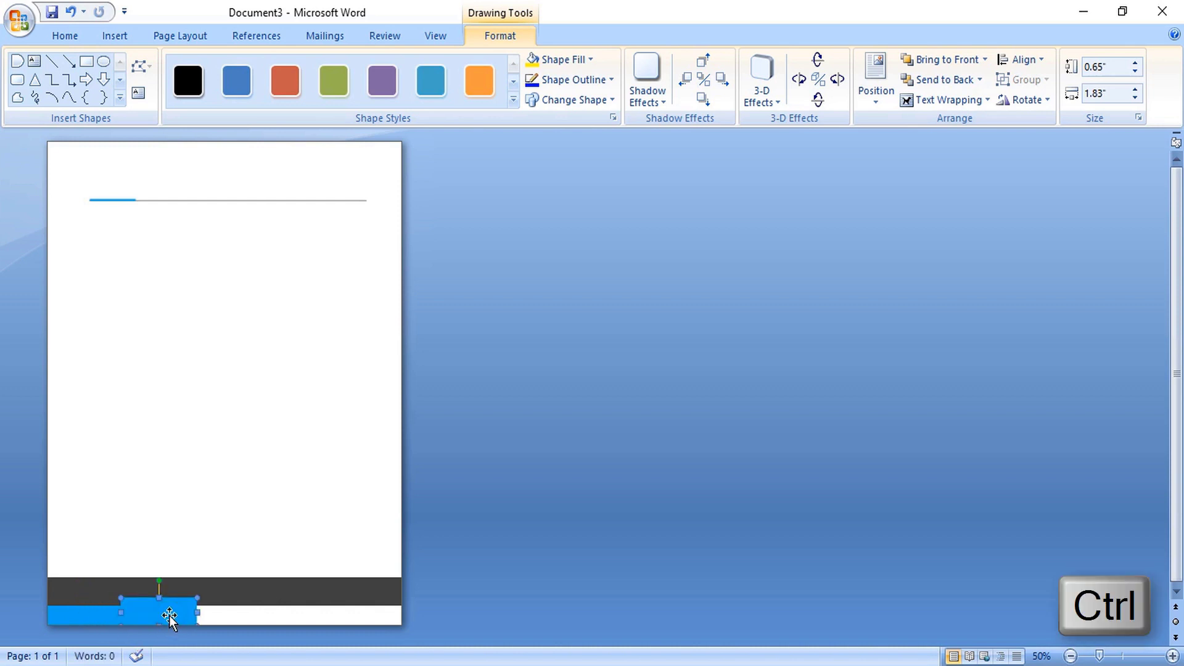
pyautogui.moveTo(169, 614); pyautogui.dragTo(302, 616)
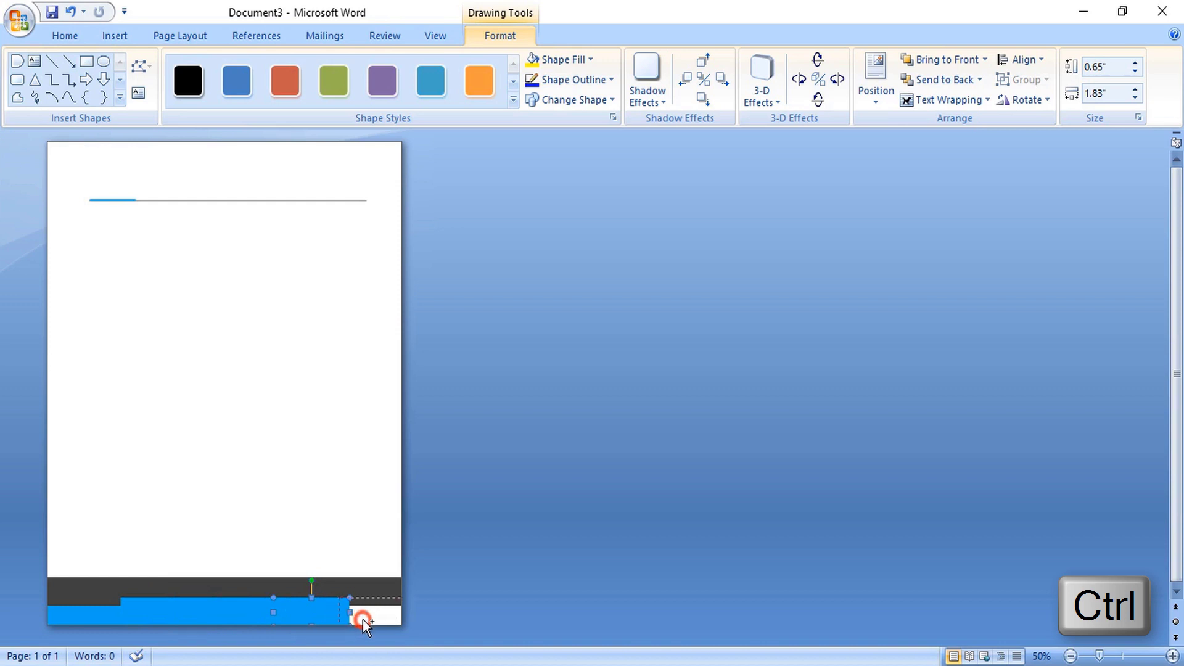
pyautogui.moveTo(372, 620); pyautogui.dragTo(370, 622)
pyautogui.click(183, 587)
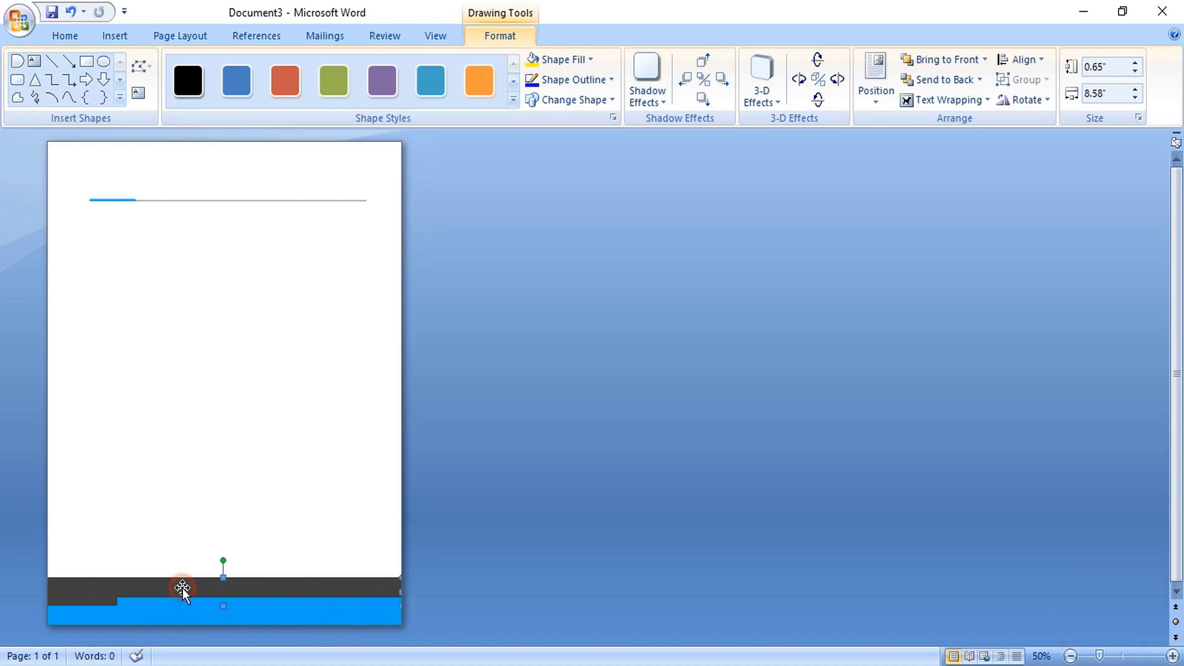
pyautogui.rightClick(183, 587)
# - Bring the dark grey bar to front and give the second blue piece a darker blue
pyautogui.moveTo(281, 511)
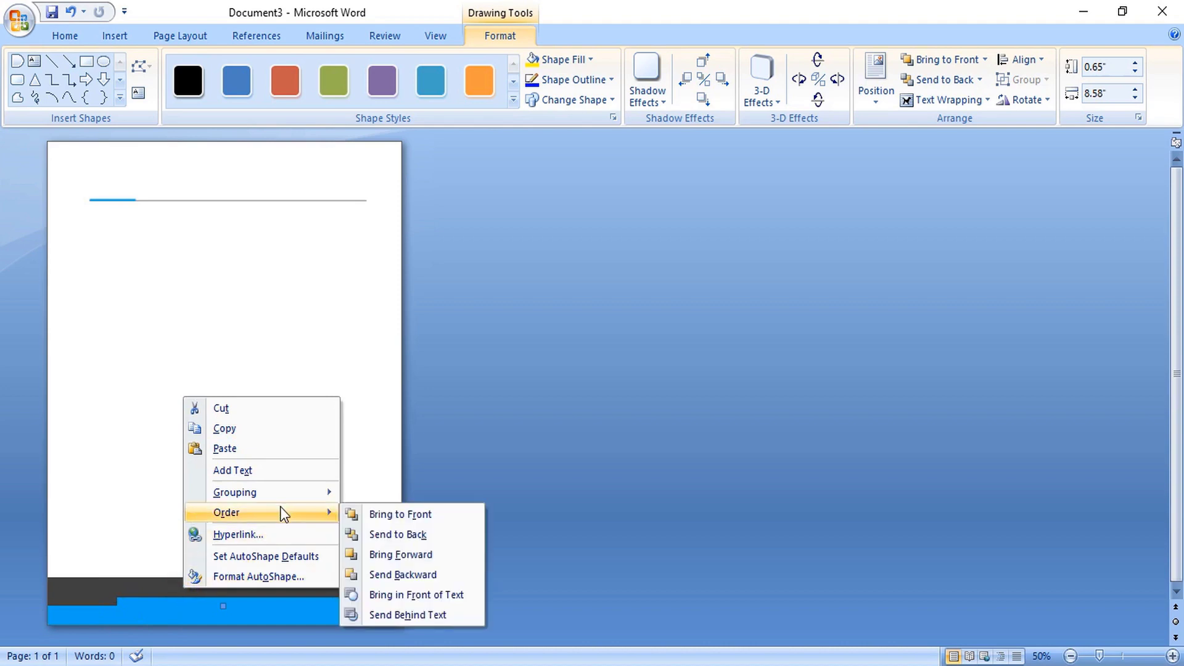
pyautogui.click(364, 515)
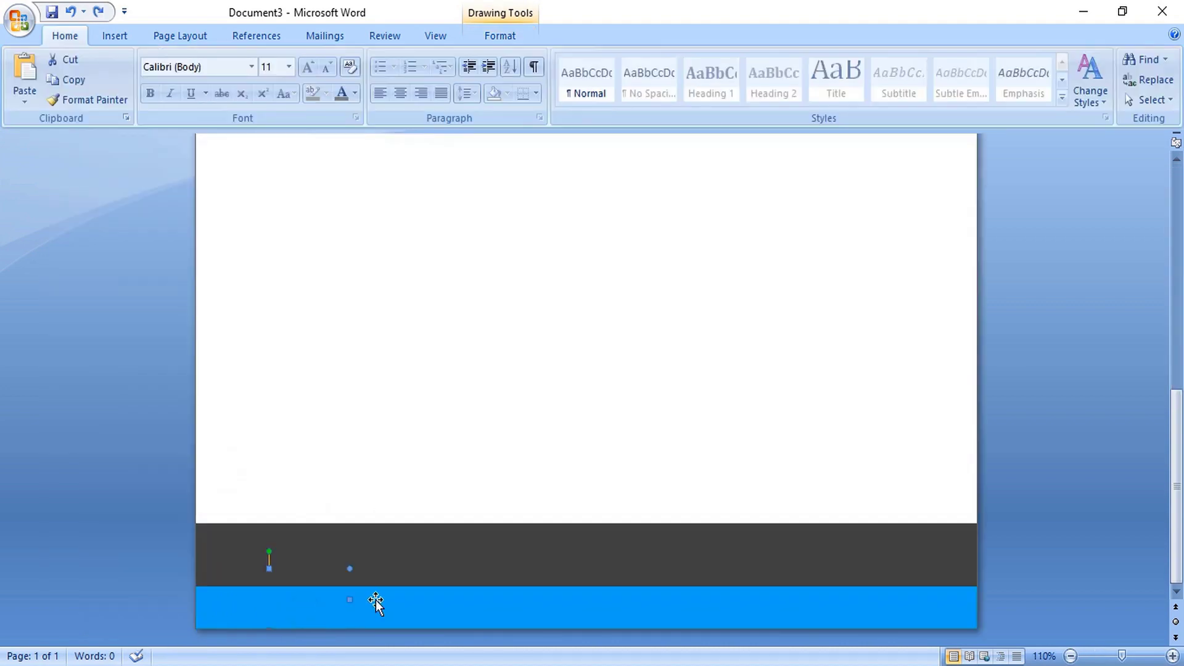
pyautogui.click(381, 601)
pyautogui.rightClick(399, 601)
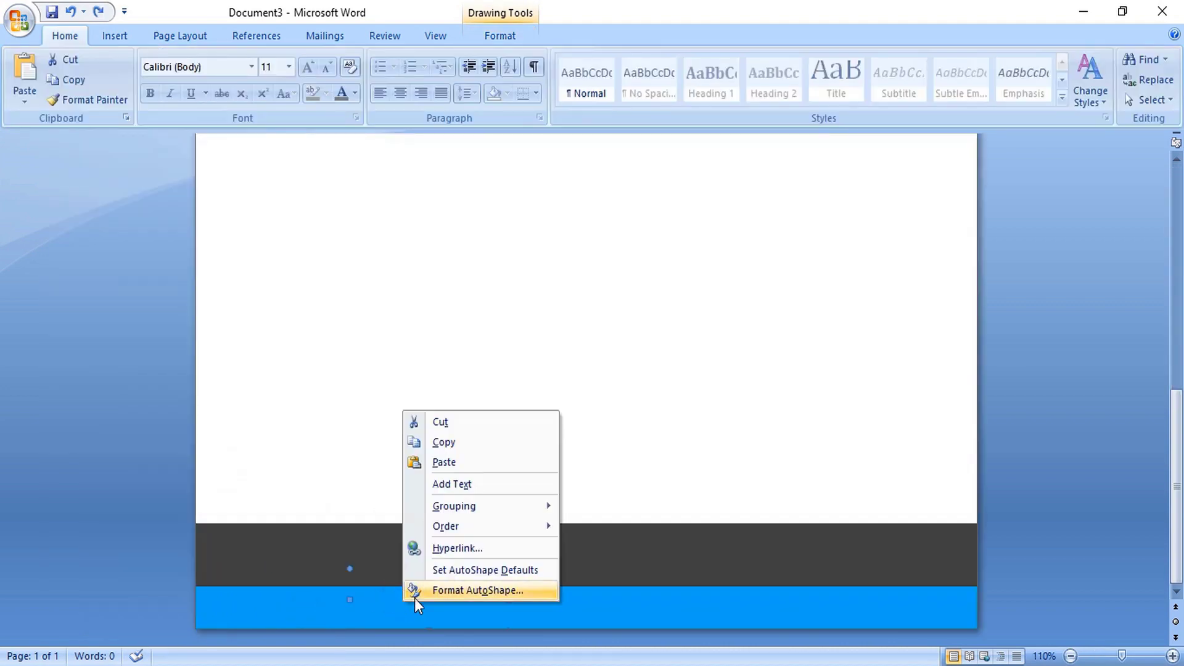
pyautogui.click(440, 590)
pyautogui.click(850, 240)
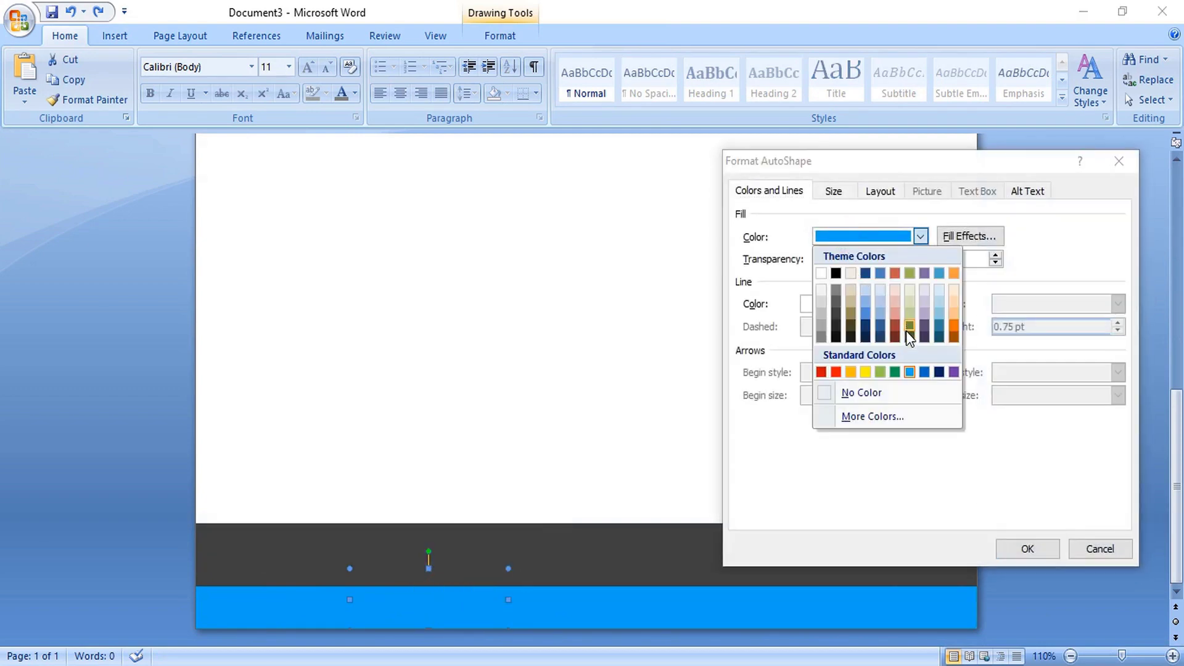
pyautogui.click(942, 326)
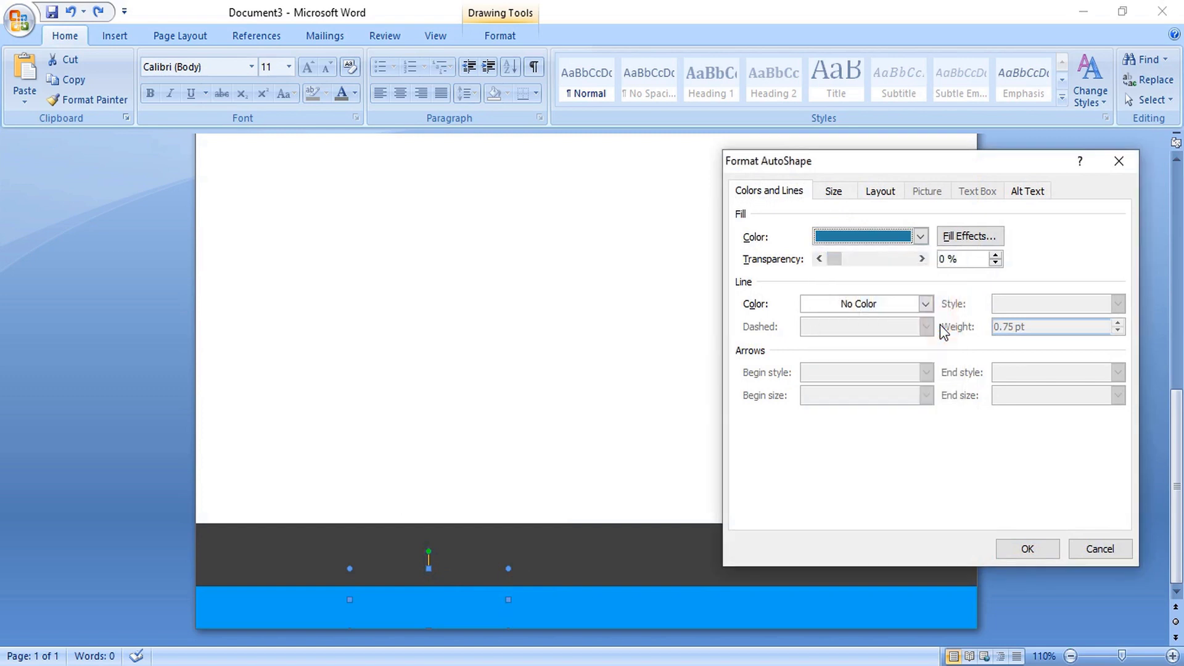
pyautogui.click(1015, 548)
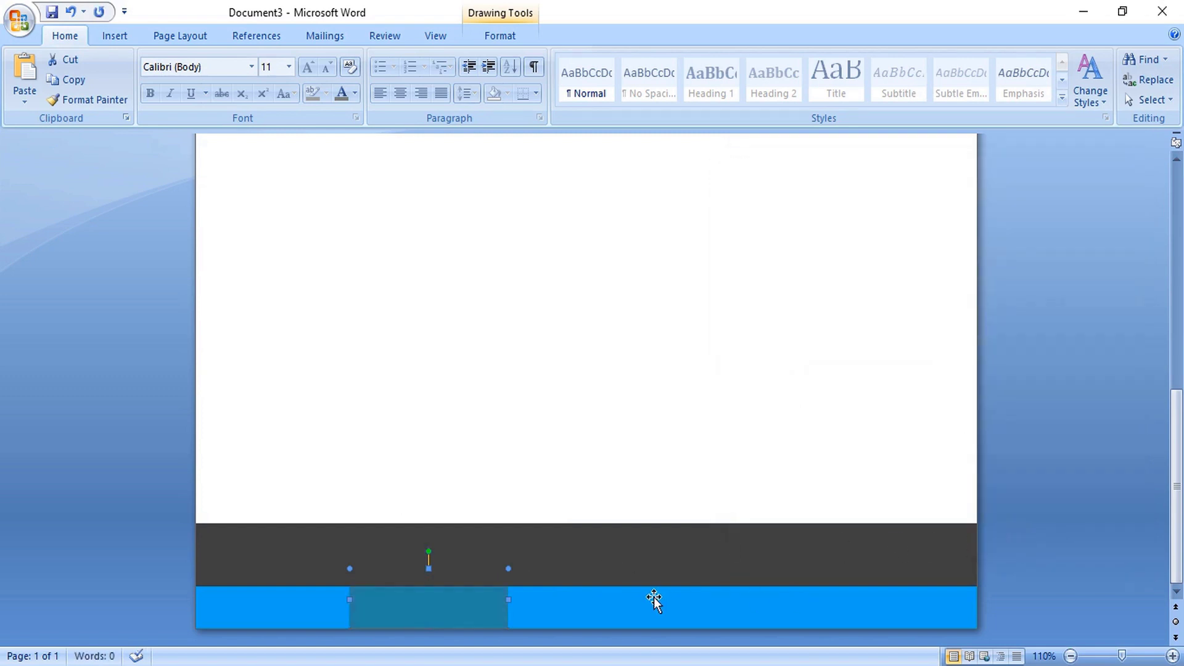
# - Fill the third blue piece with a brighter custom blue
pyautogui.rightClick(580, 601)
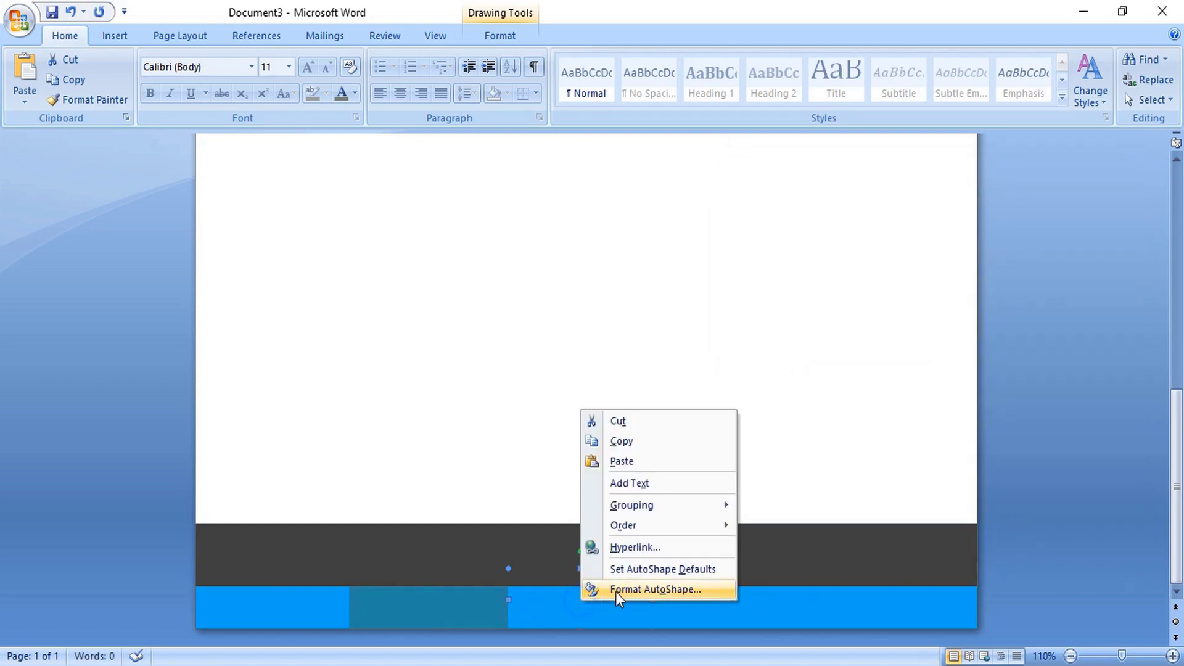
pyautogui.click(624, 591)
pyautogui.click(872, 241)
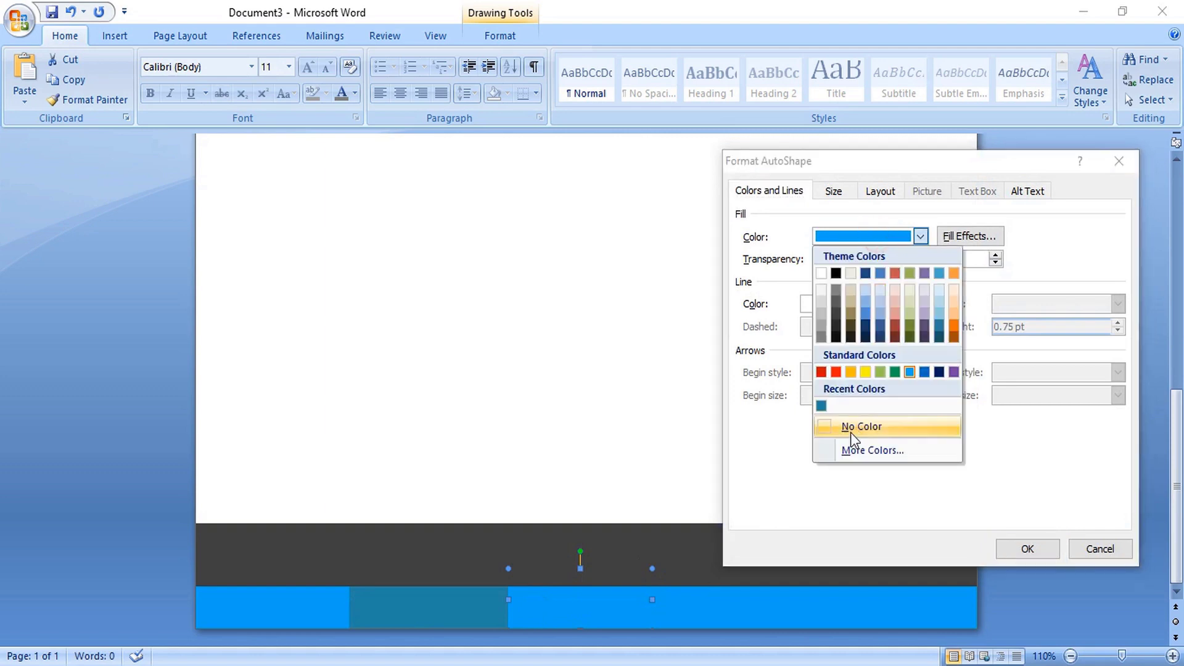
pyautogui.click(864, 452)
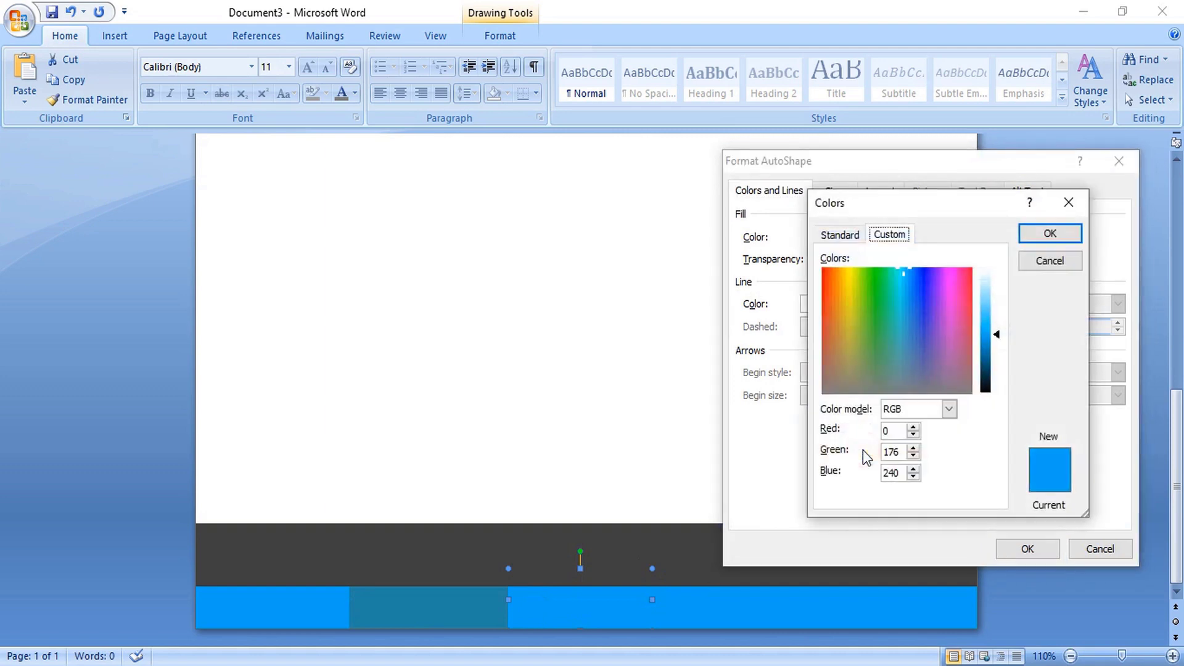
pyautogui.click(986, 348)
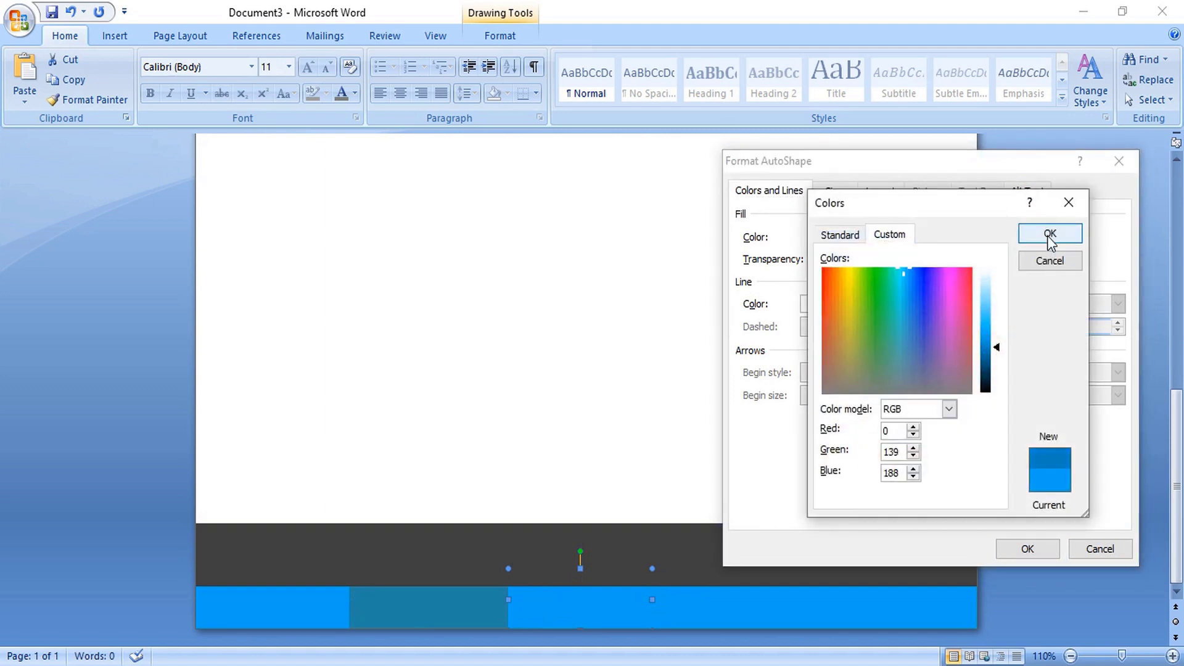
pyautogui.click(911, 275)
pyautogui.click(992, 327)
pyautogui.click(1050, 234)
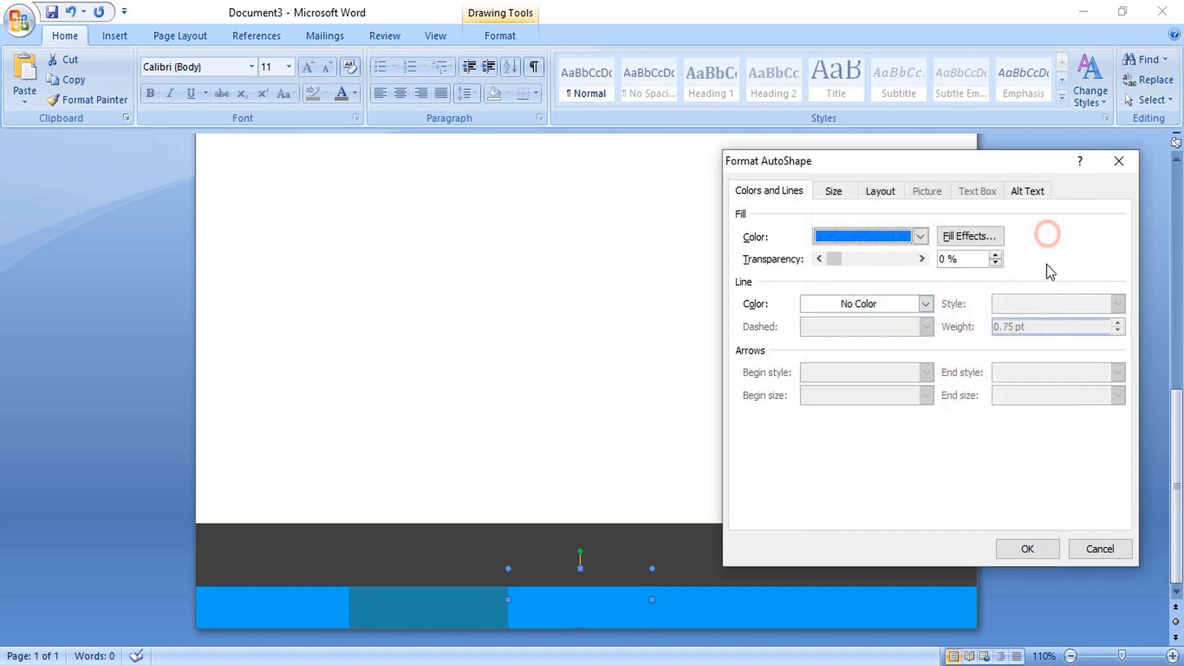
pyautogui.click(1028, 548)
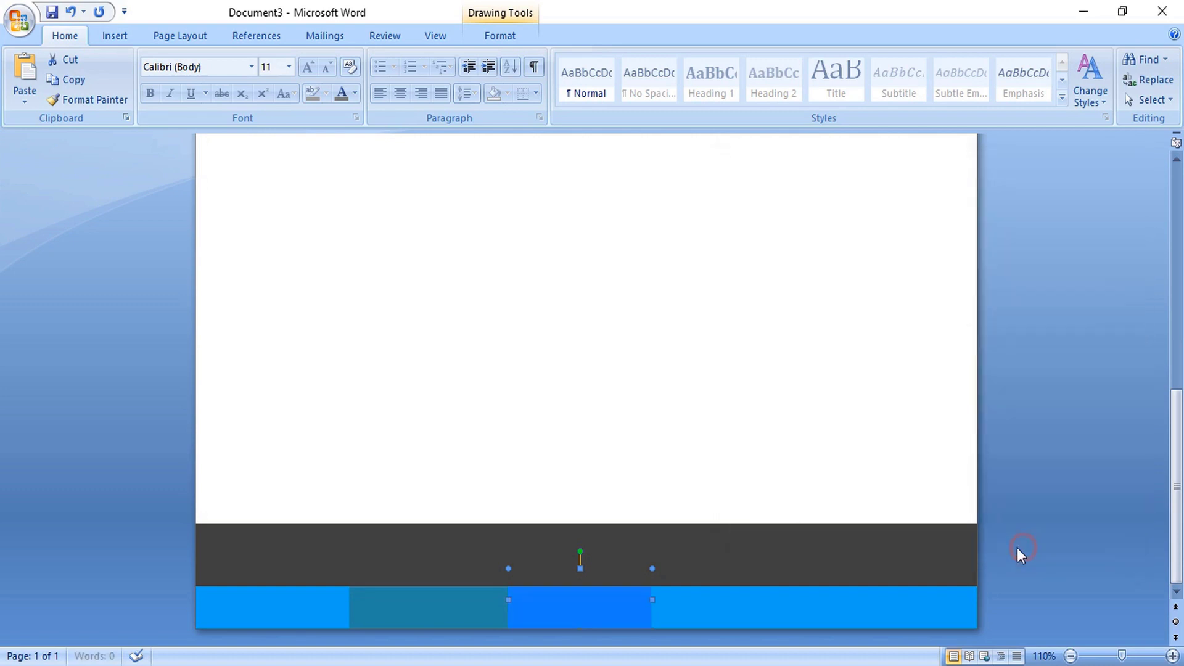
# - Fill the fourth blue piece with a darker custom blue shade
pyautogui.rightClick(688, 609)
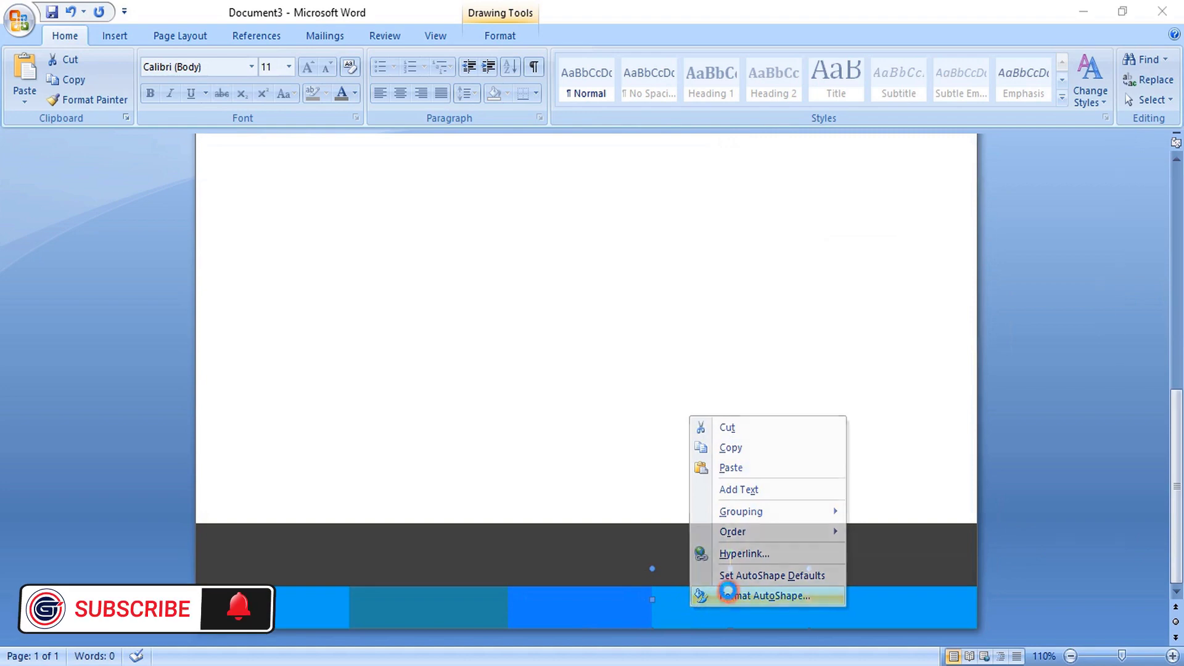
pyautogui.click(704, 595)
pyautogui.click(921, 237)
pyautogui.click(885, 455)
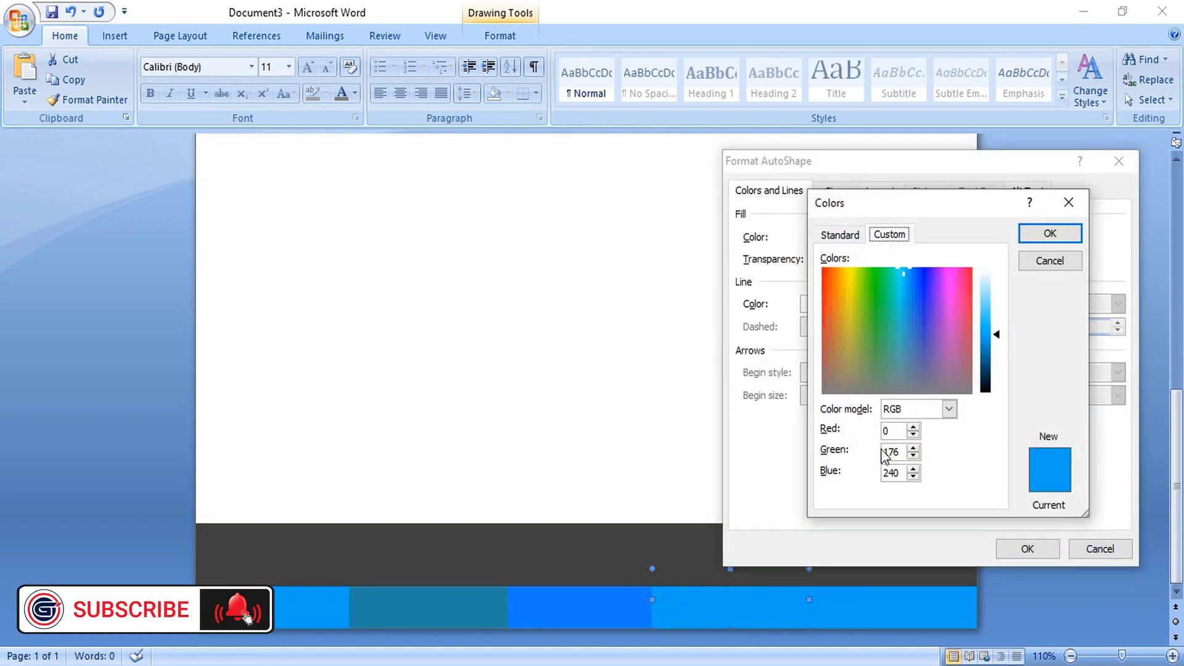
pyautogui.click(920, 320)
pyautogui.click(1050, 233)
pyautogui.click(1028, 549)
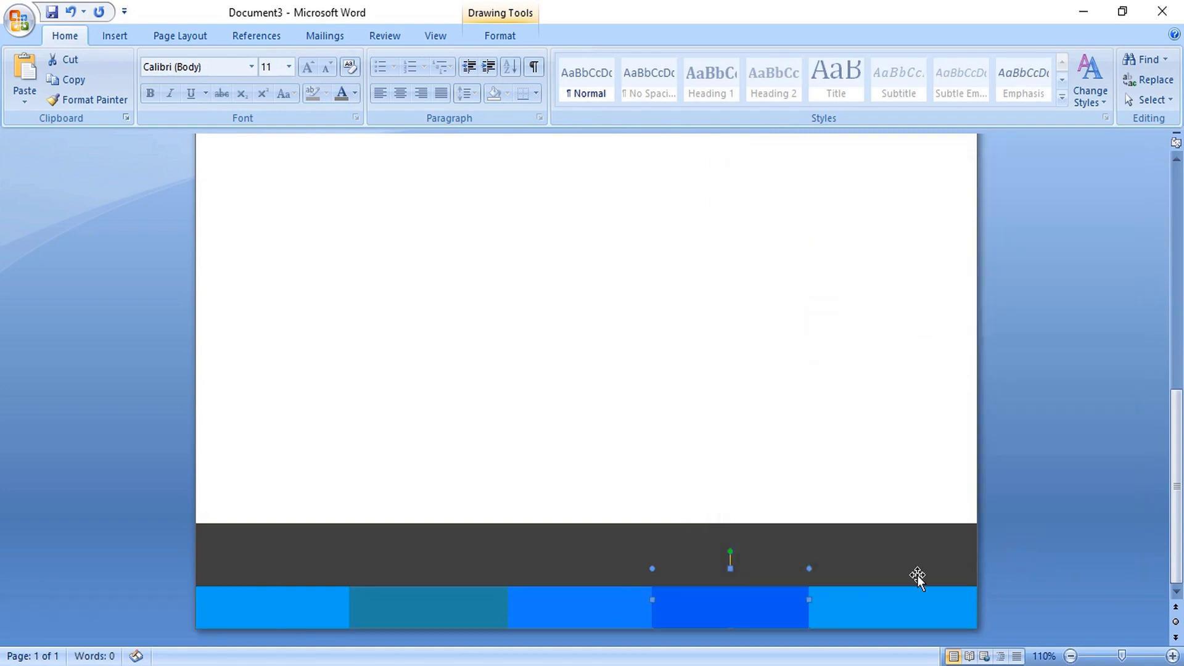
# - Fill the last blue piece with another custom blue shade
pyautogui.rightClick(850, 610)
pyautogui.click(913, 593)
pyautogui.click(921, 236)
pyautogui.click(885, 449)
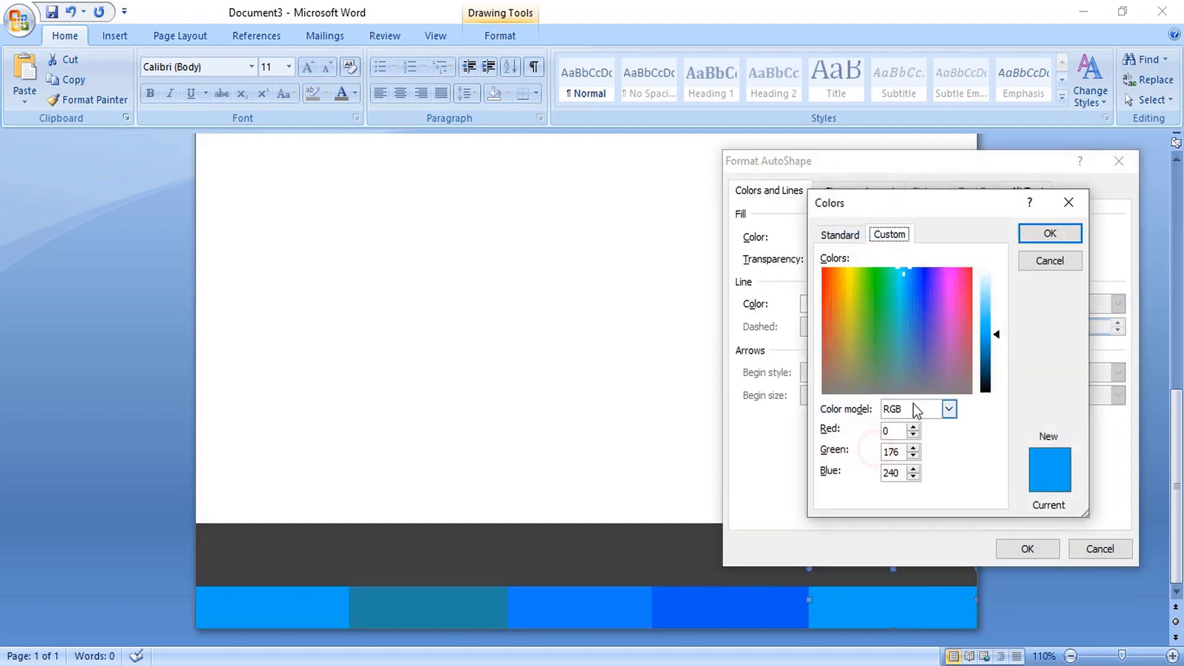
pyautogui.click(916, 274)
pyautogui.click(1050, 233)
pyautogui.click(1027, 549)
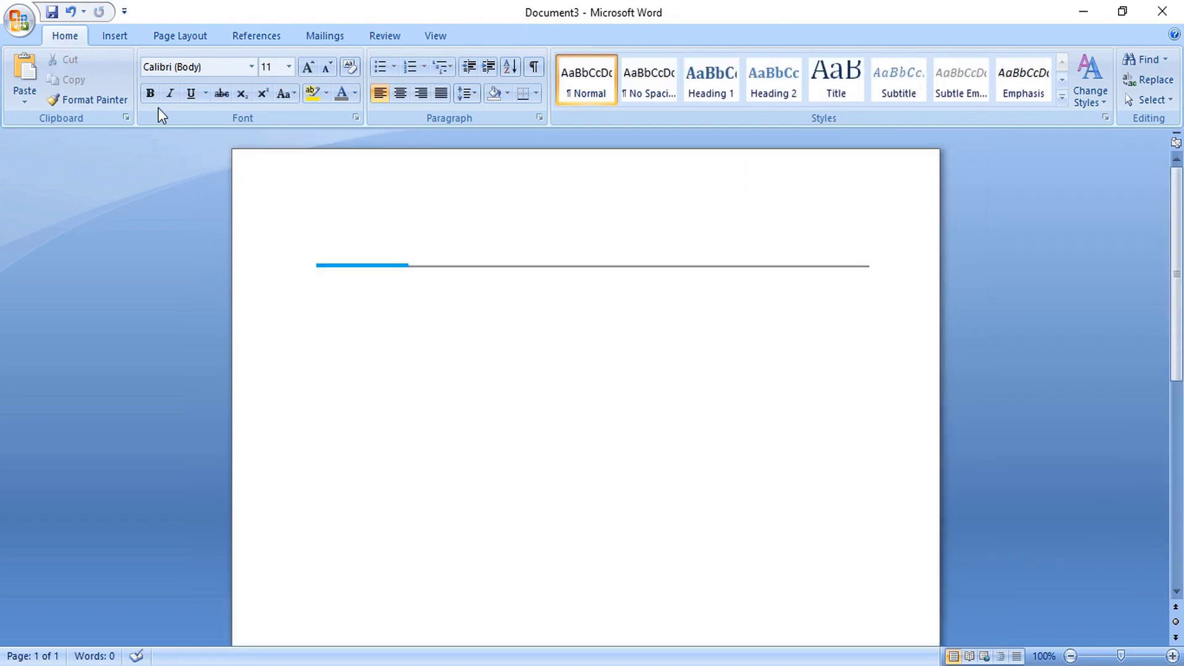
# - Insert pictures 15, 16, 17, 18, 25, 20 and 23: contact icons, flower logo, social icons, signature
pyautogui.click(112, 37)
pyautogui.click(185, 73)
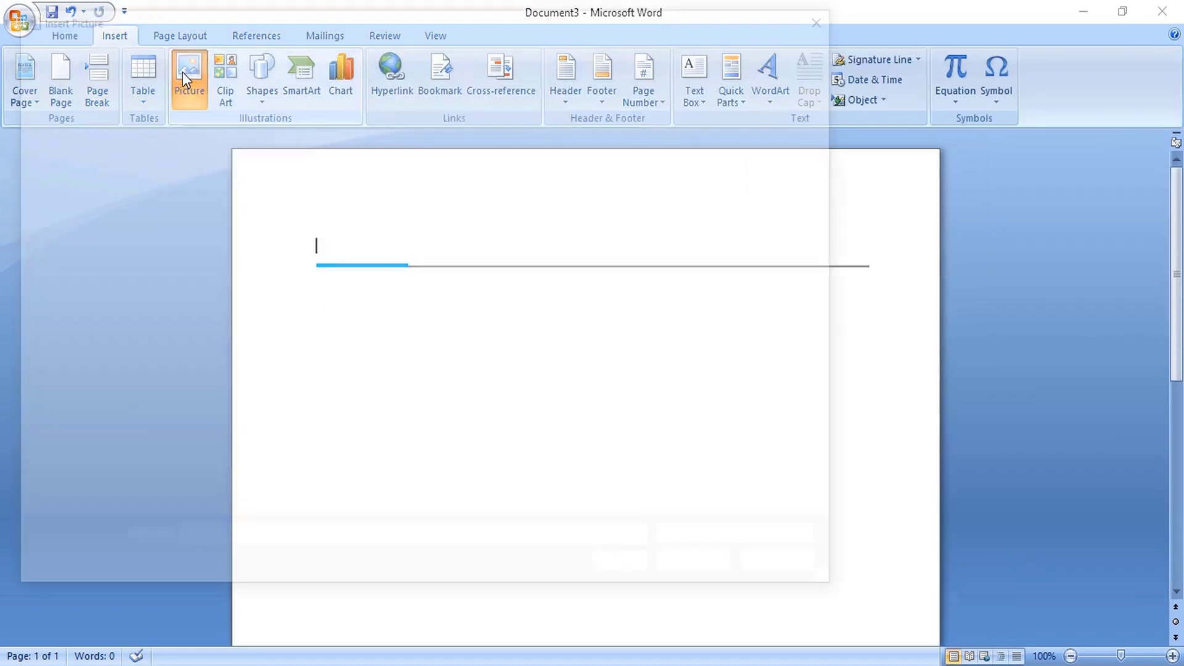
pyautogui.click(298, 253)
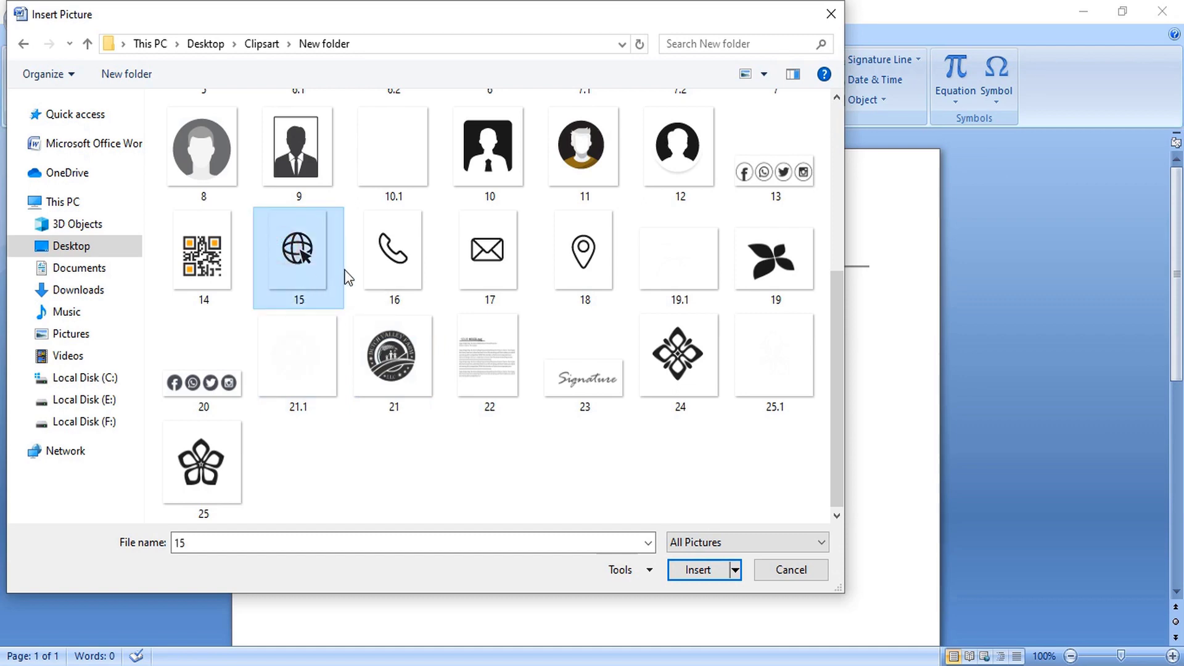
pyautogui.keyDown('ctrl'); pyautogui.click(387, 249); pyautogui.keyUp('ctrl')
pyautogui.keyDown('ctrl'); pyautogui.click(480, 269); pyautogui.keyUp('ctrl')
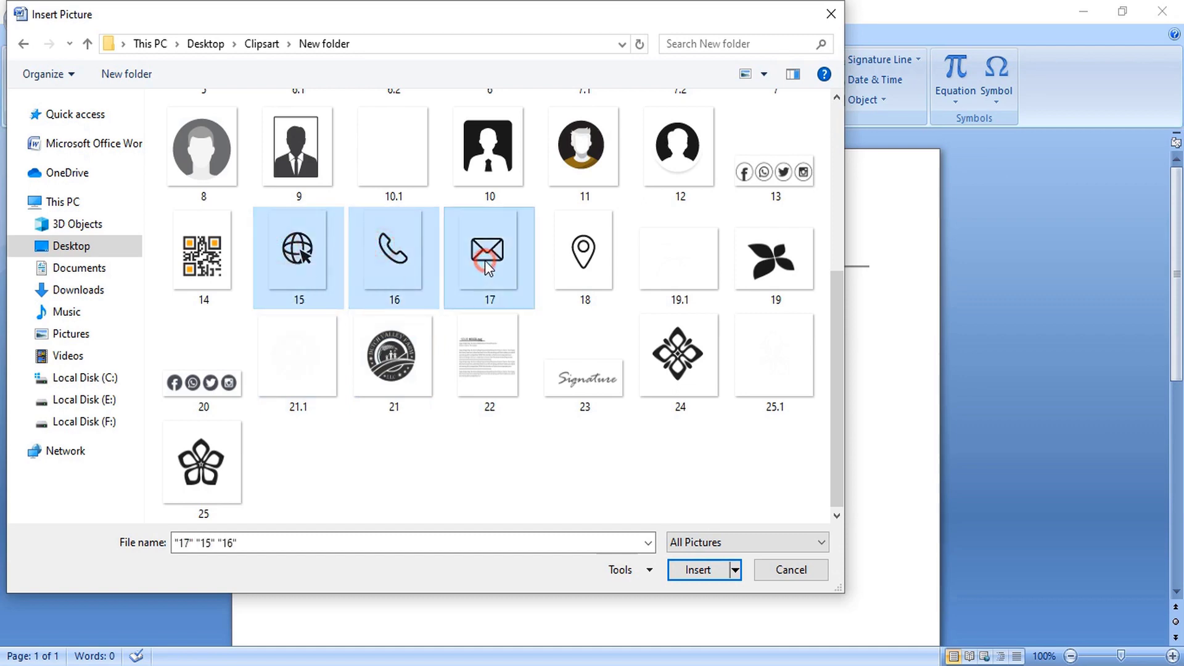
pyautogui.keyDown('ctrl'); pyautogui.click(568, 262); pyautogui.keyUp('ctrl')
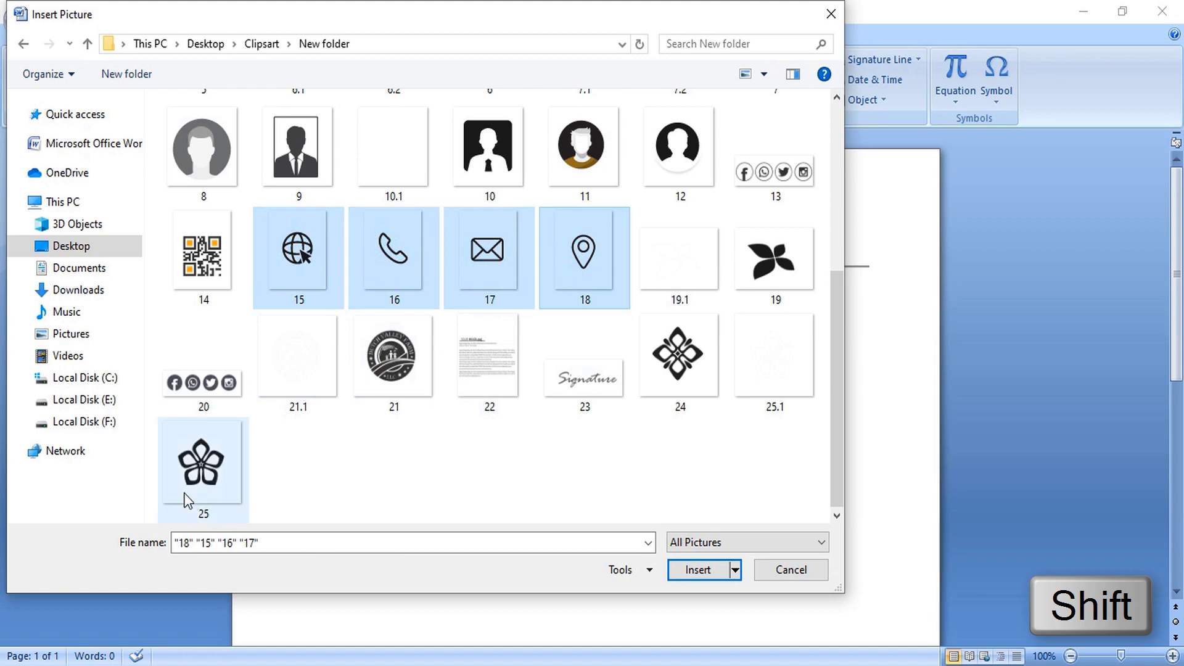
pyautogui.keyDown('ctrl'); pyautogui.click(201, 475); pyautogui.keyUp('ctrl')
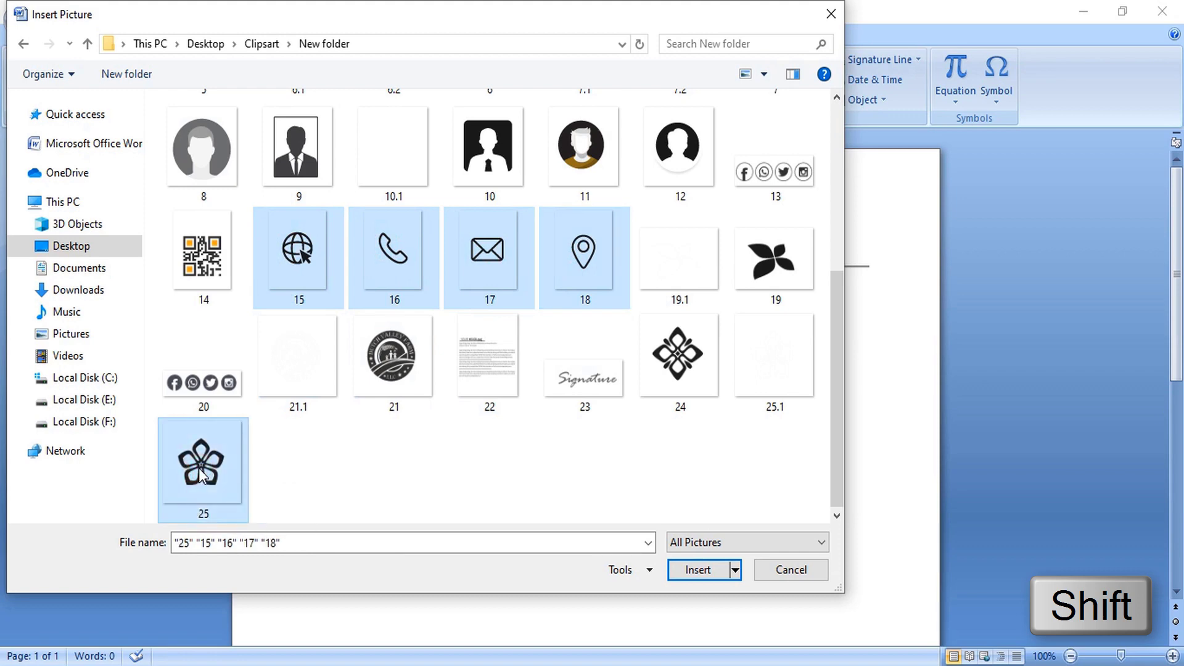
pyautogui.keyDown('ctrl'); pyautogui.click(201, 389); pyautogui.keyUp('ctrl')
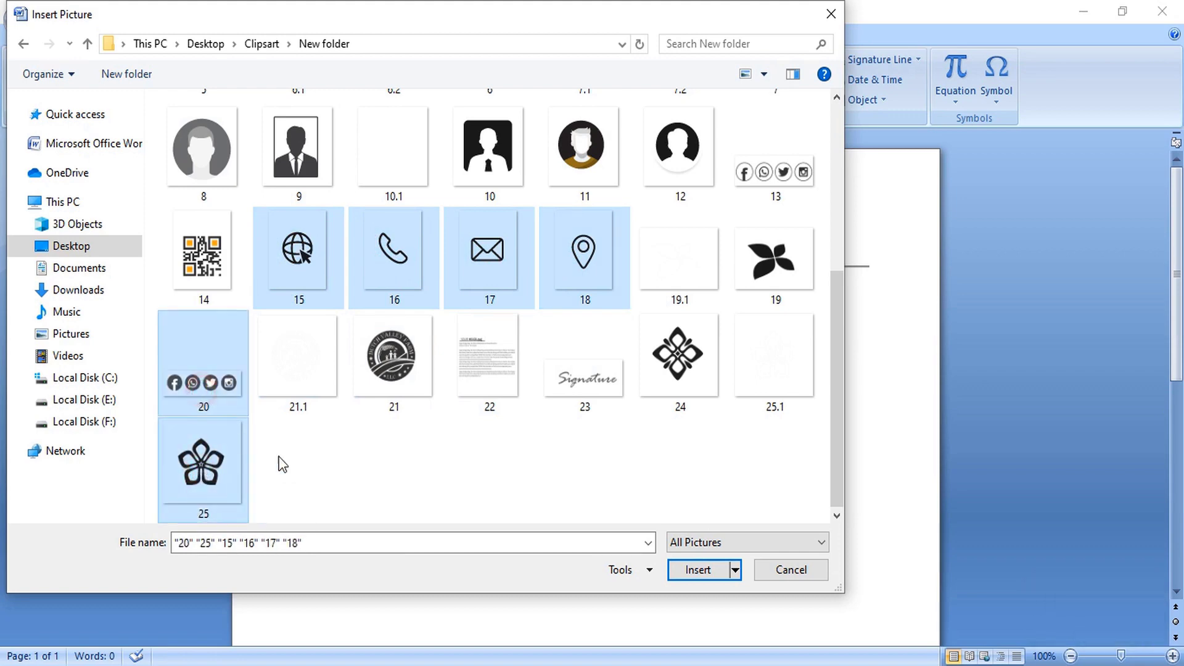
pyautogui.keyDown('ctrl'); pyautogui.click(589, 383); pyautogui.keyUp('ctrl')
pyautogui.click(697, 569)
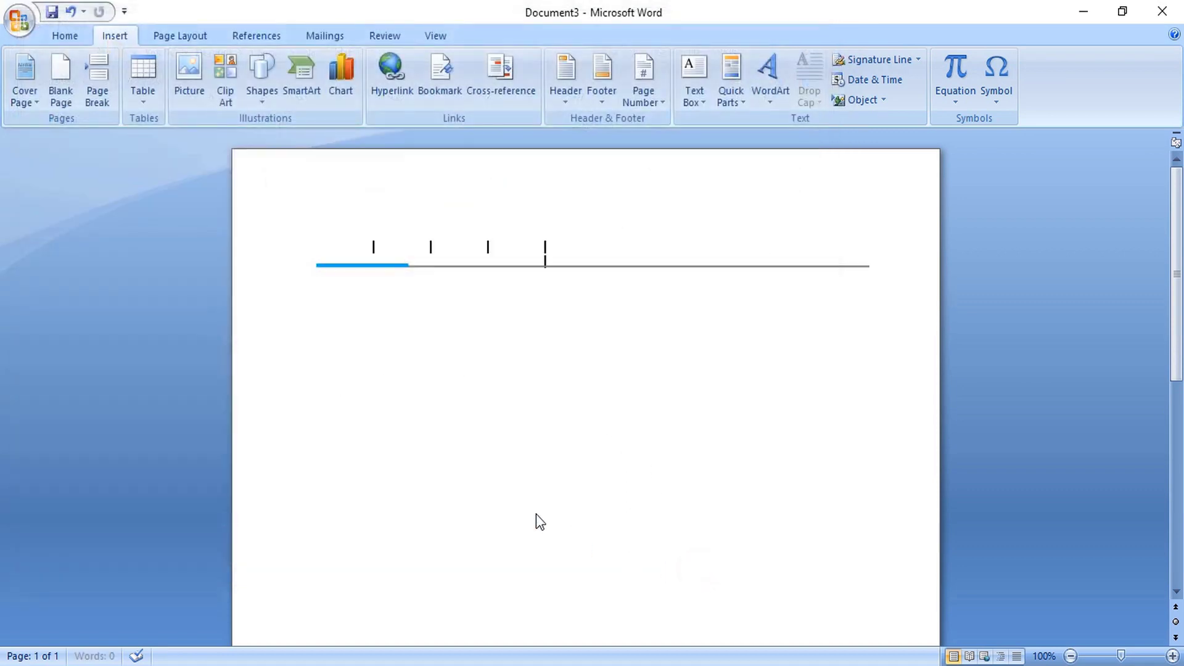
# - Set the flower picture to In Front of Text and shrink it
pyautogui.rightClick(612, 419)
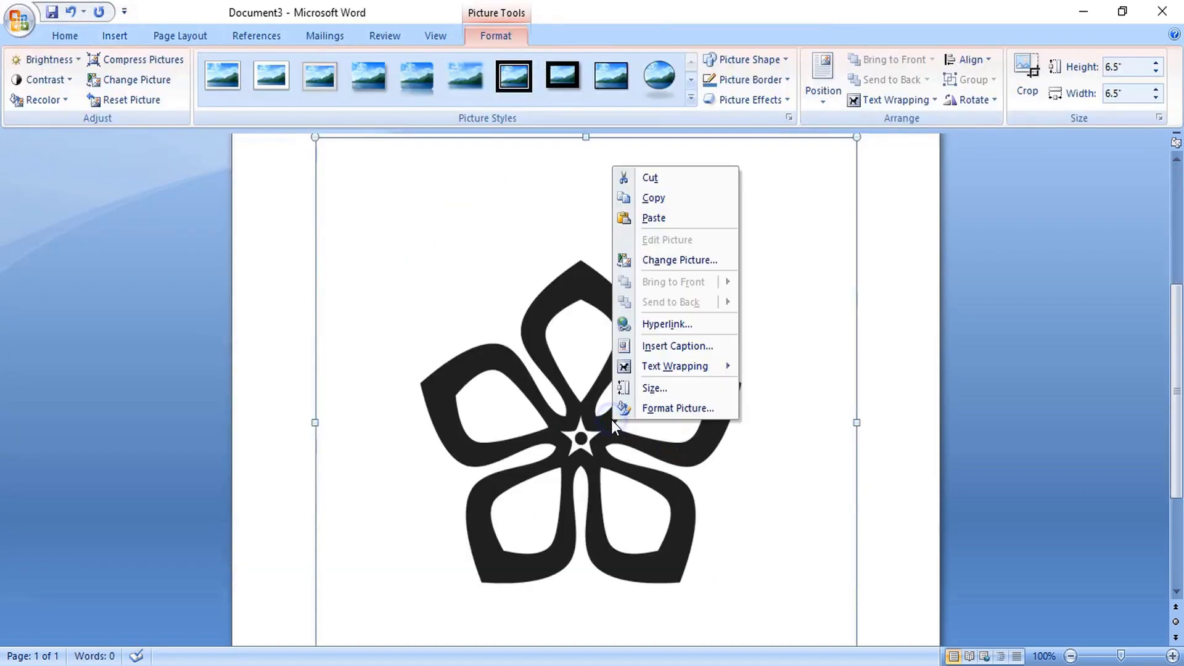
pyautogui.moveTo(675, 367)
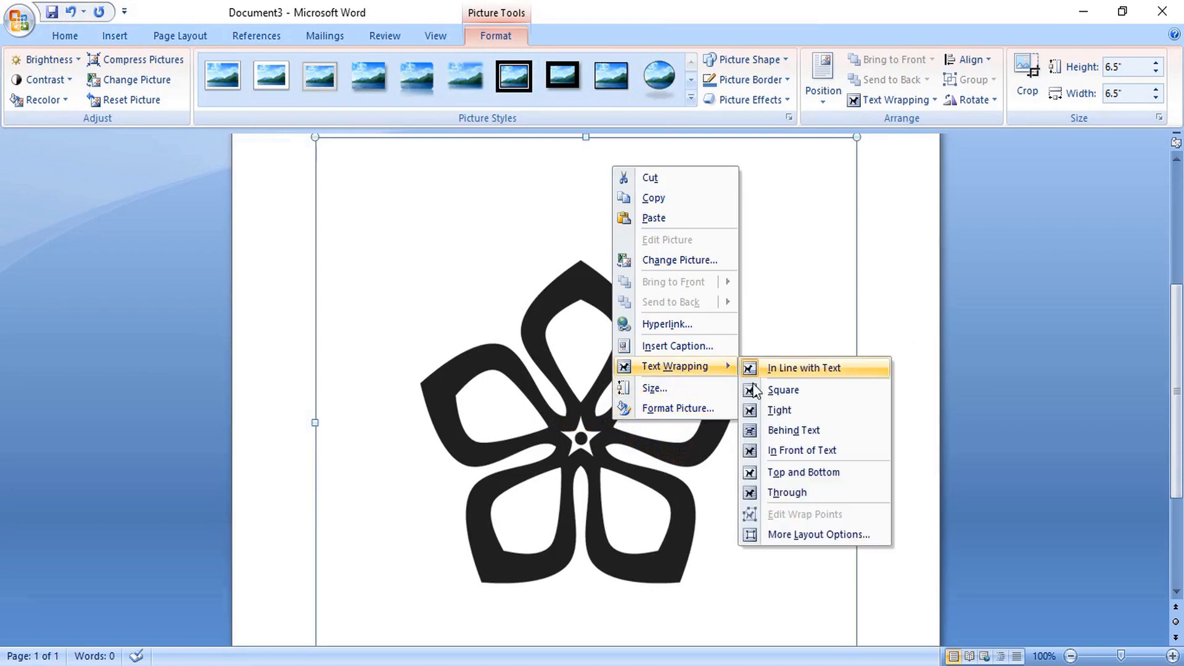
pyautogui.click(790, 451)
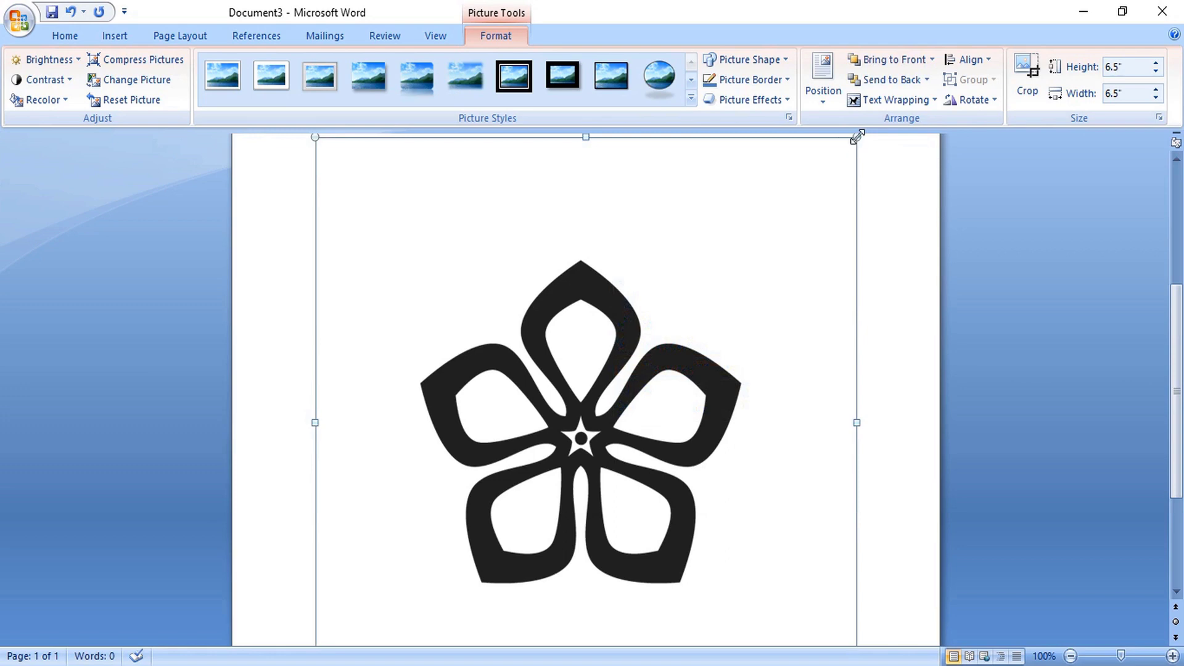
pyautogui.moveTo(857, 137); pyautogui.dragTo(531, 531)
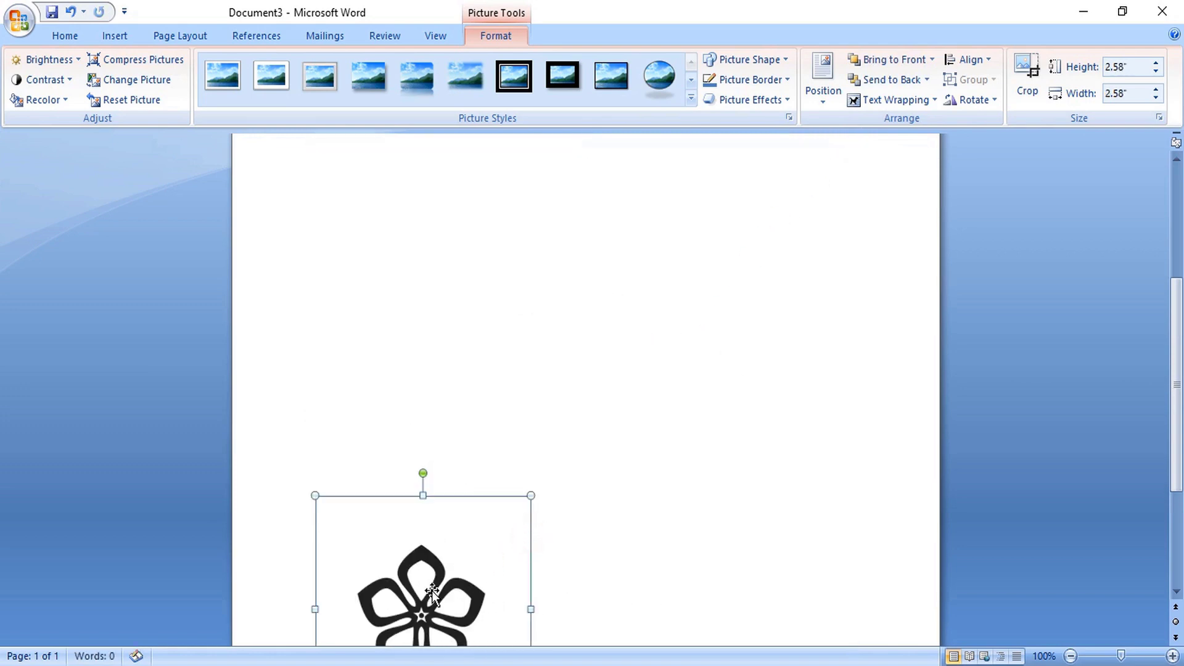
pyautogui.moveTo(430, 604)
pyautogui.mouseDown()
pyautogui.moveTo(835, 252)
pyautogui.moveTo(762, 215)
pyautogui.mouseUp()
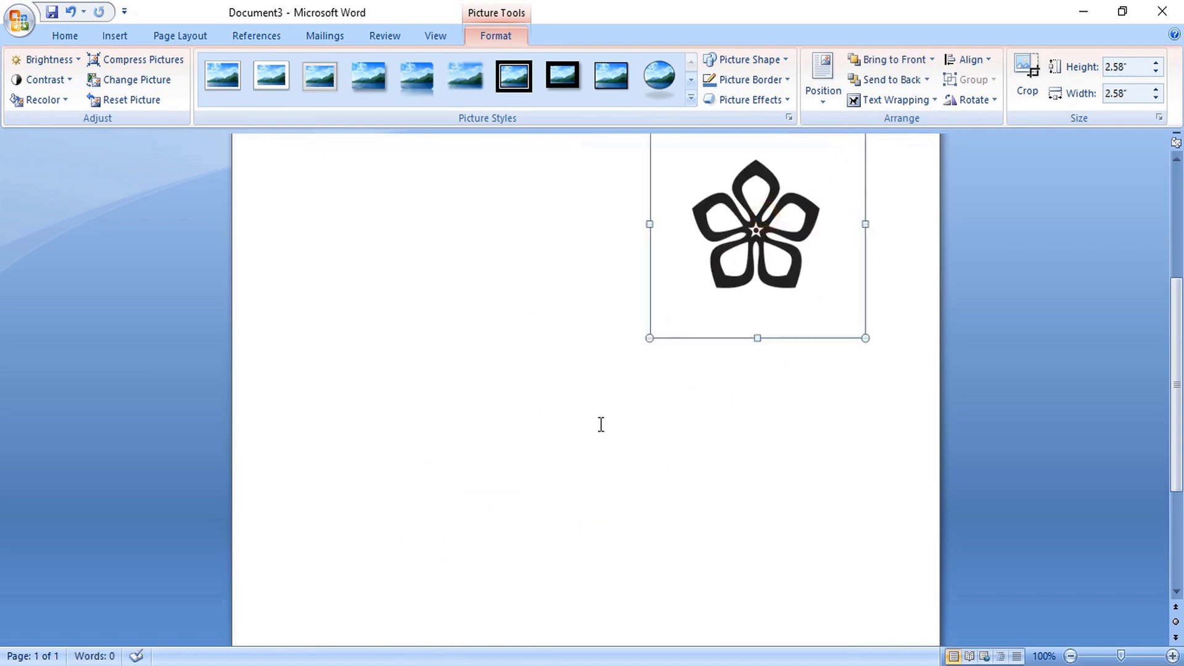
pyautogui.scroll(3, 602, 425)
pyautogui.scroll(2, 601, 424)
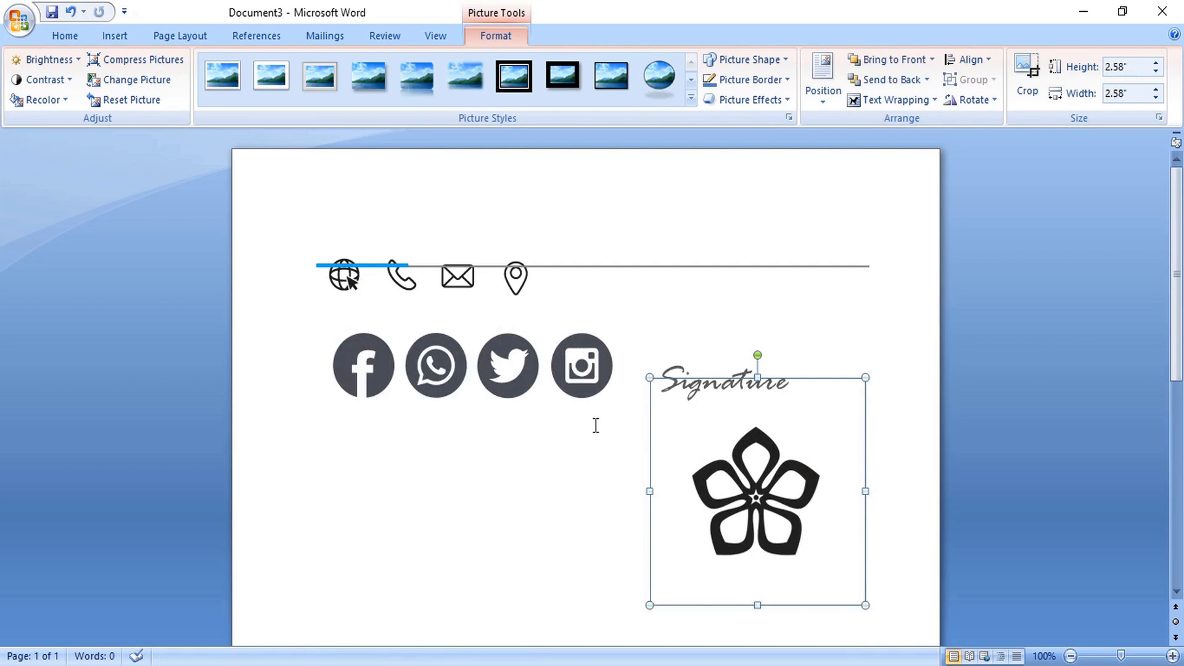
# - Float the social-media icons in front of text, move them lower, resize to 0.6 by 1.94"
pyautogui.moveTo(427, 362); pyautogui.dragTo(433, 381)
pyautogui.rightClick(442, 366)
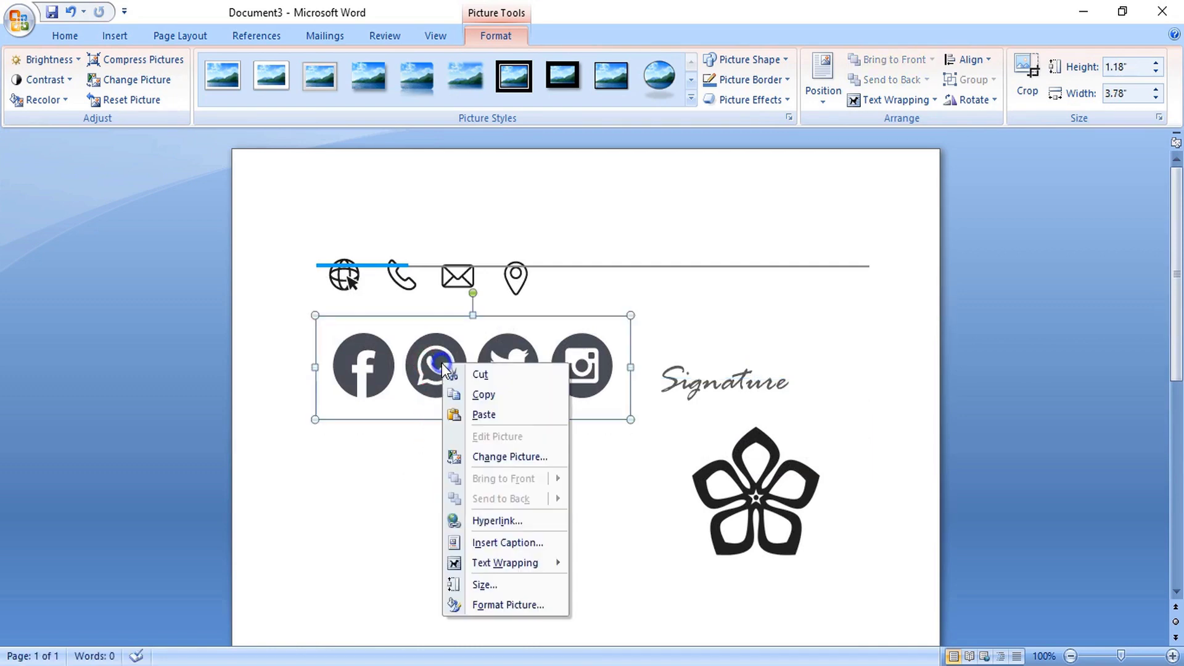
pyautogui.moveTo(524, 563)
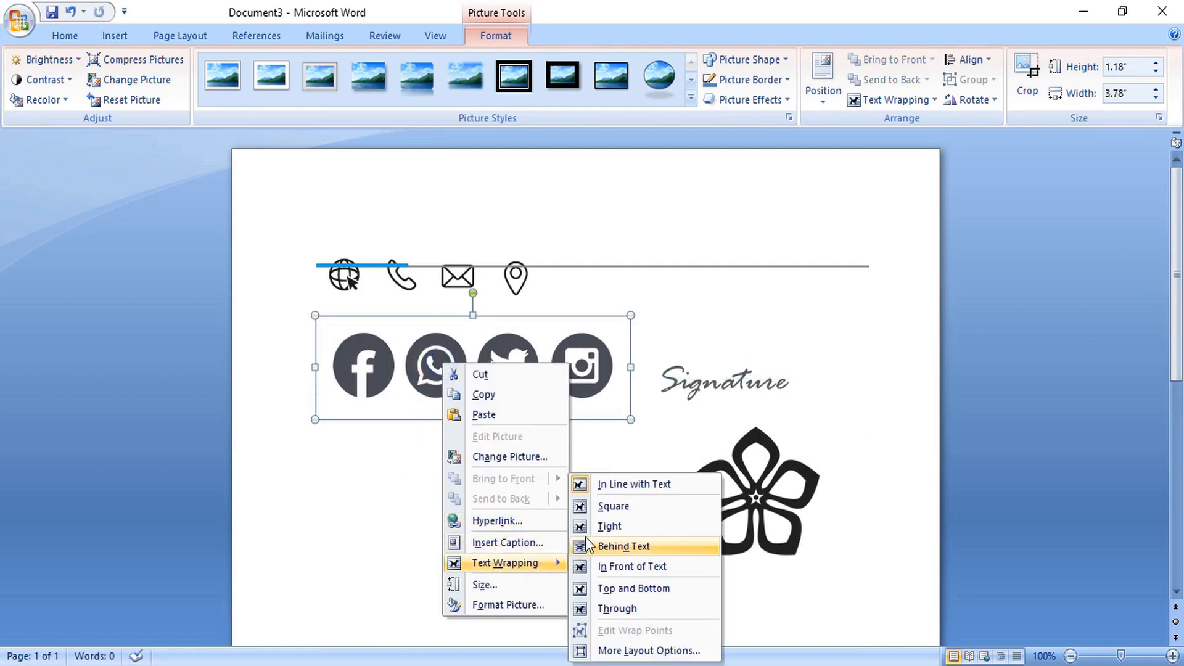
pyautogui.click(645, 569)
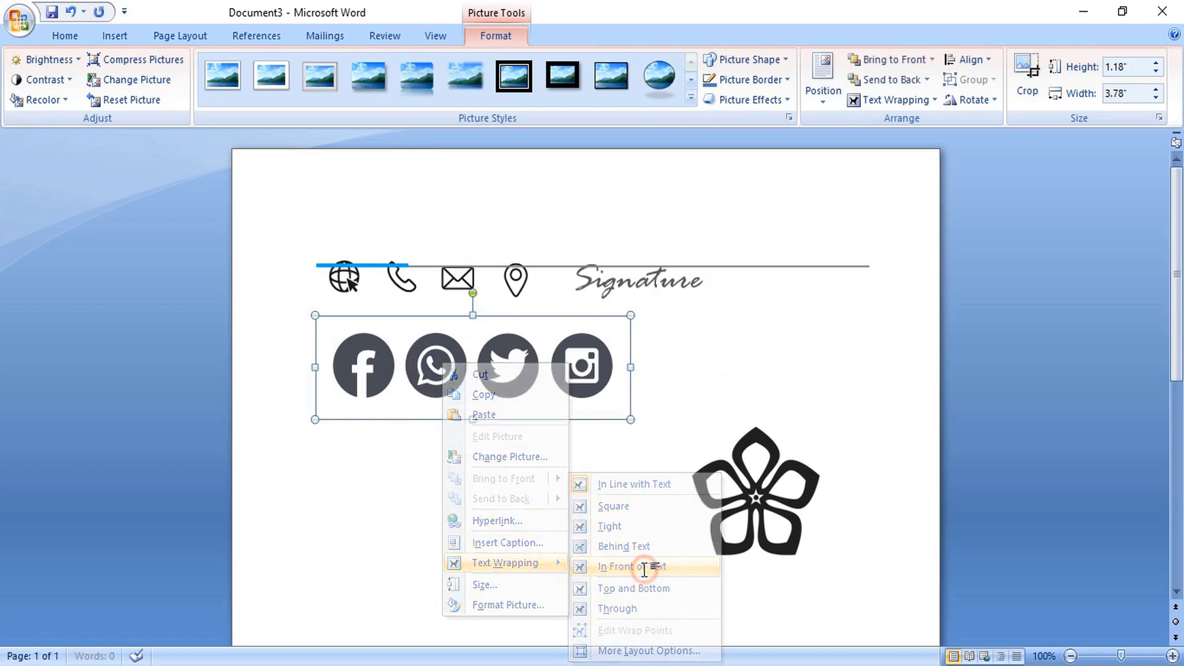
pyautogui.moveTo(504, 364); pyautogui.dragTo(512, 562)
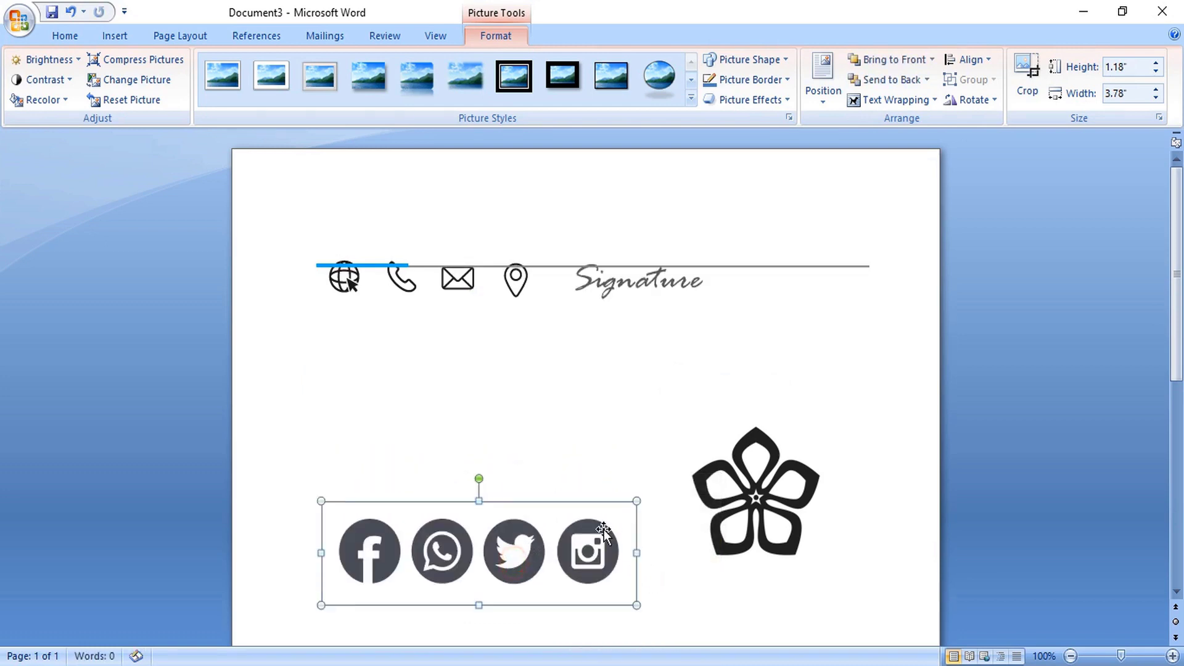
pyautogui.moveTo(637, 501); pyautogui.dragTo(484, 579)
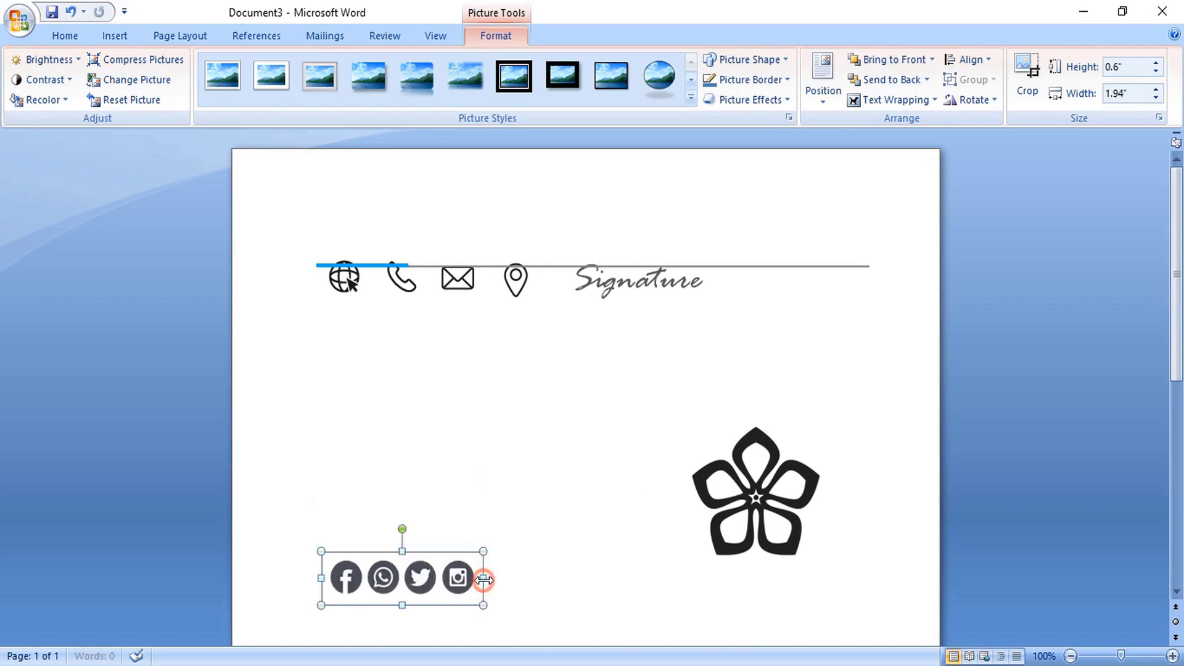
# - Float the signature in front of text and place it beside the social icons
pyautogui.click(611, 283)
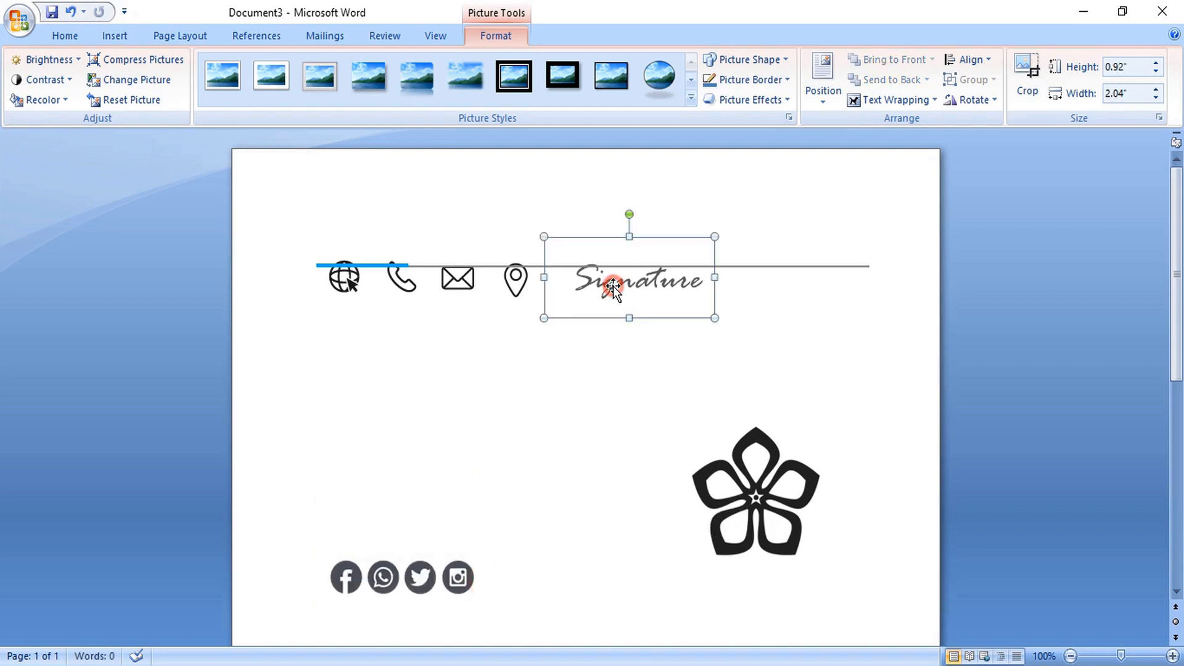
pyautogui.rightClick(613, 285)
pyautogui.moveTo(690, 492)
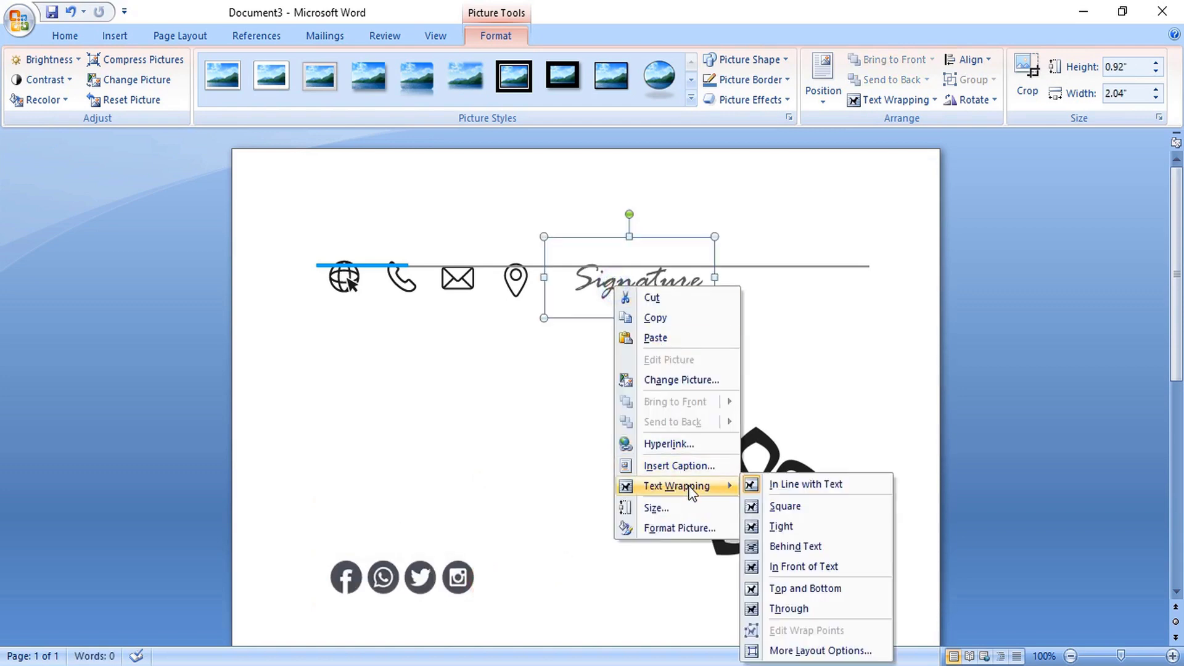
pyautogui.click(801, 568)
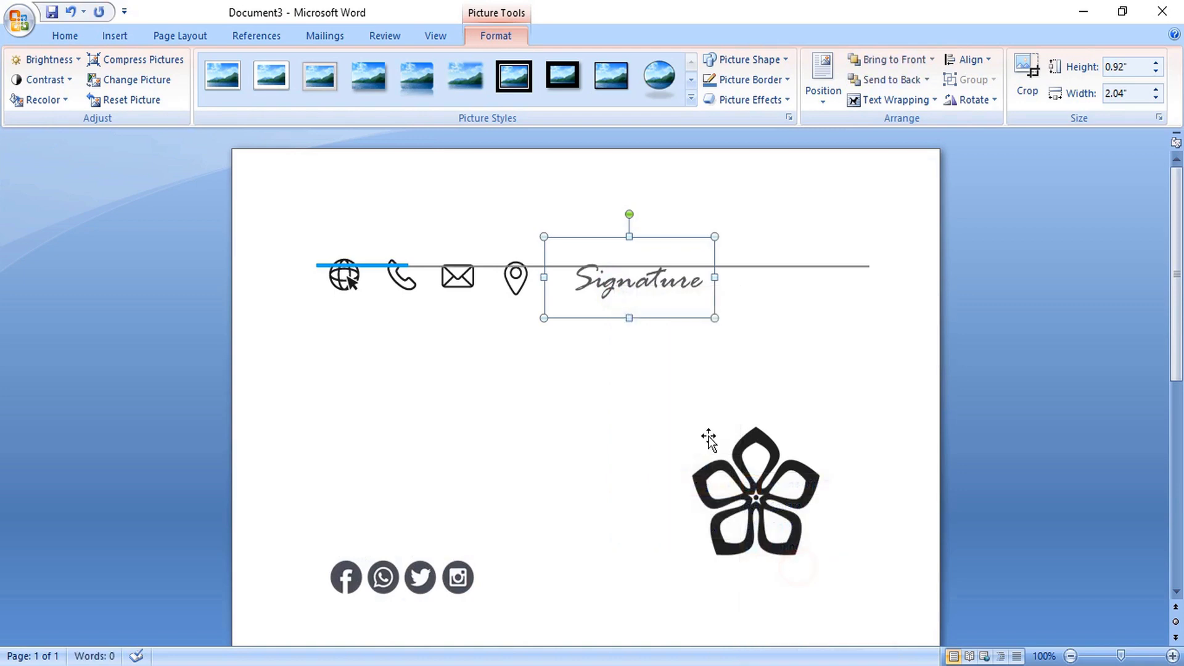
pyautogui.moveTo(636, 281); pyautogui.dragTo(591, 473)
pyautogui.moveTo(590, 581); pyautogui.dragTo(590, 580)
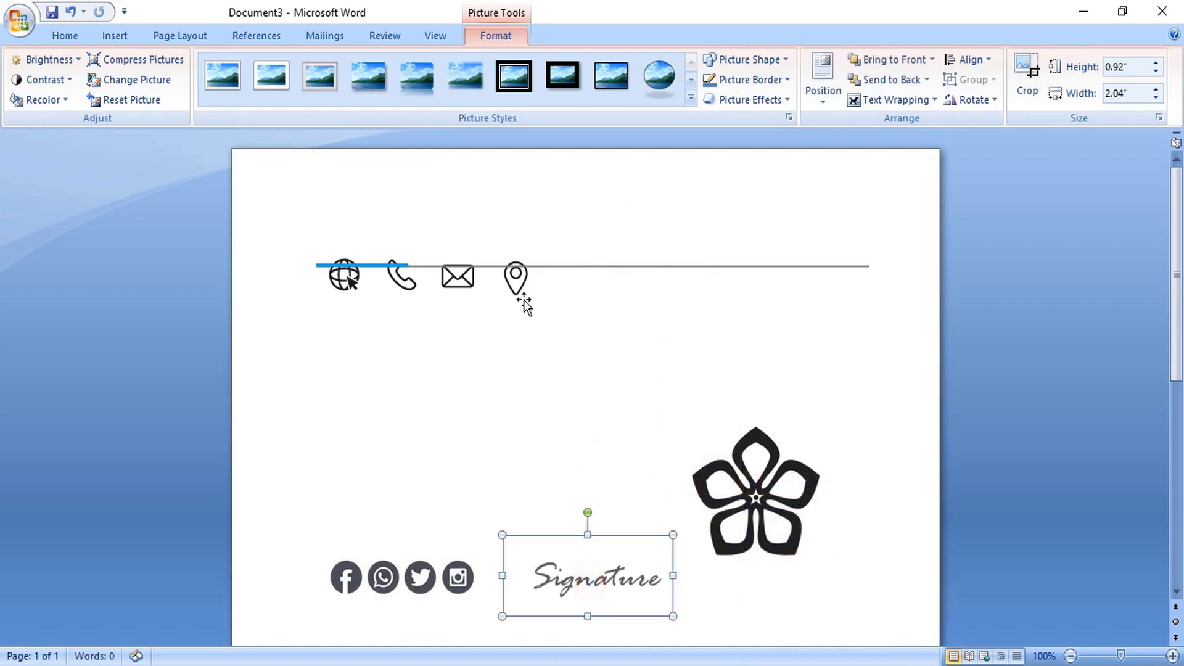
# - Set the pin, envelope, phone and globe icons to In Front of Text
pyautogui.click(518, 296)
pyautogui.rightClick(517, 292)
pyautogui.moveTo(580, 490)
pyautogui.click(715, 571)
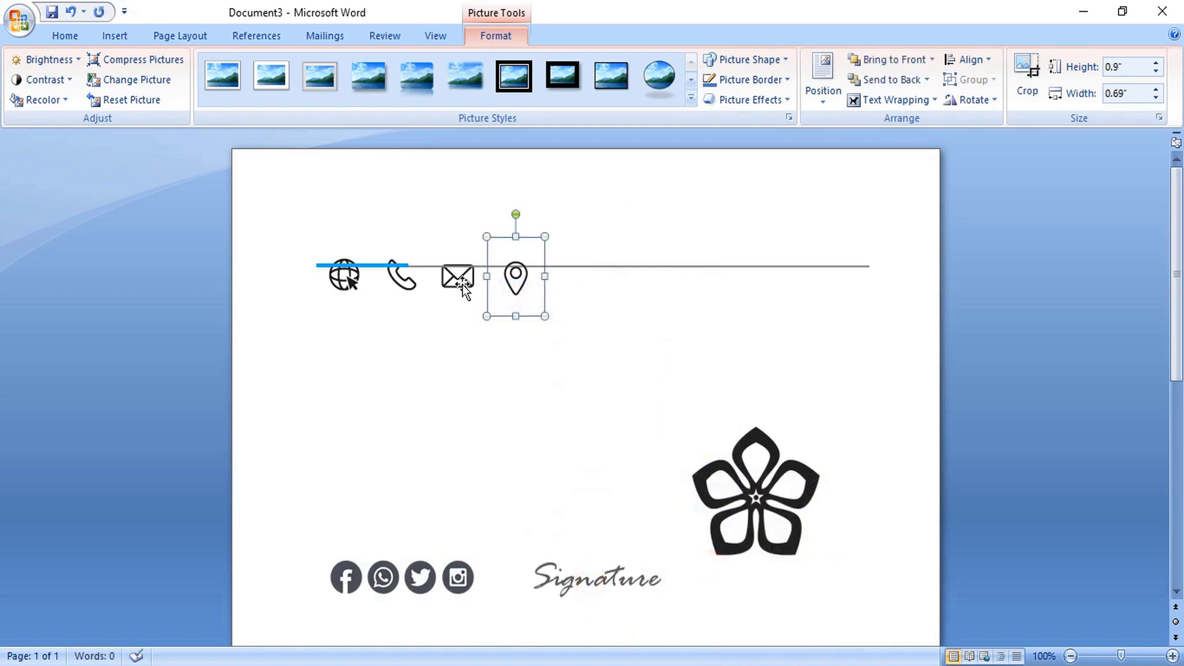
pyautogui.rightClick(458, 285)
pyautogui.moveTo(493, 488)
pyautogui.click(636, 565)
pyautogui.rightClick(412, 291)
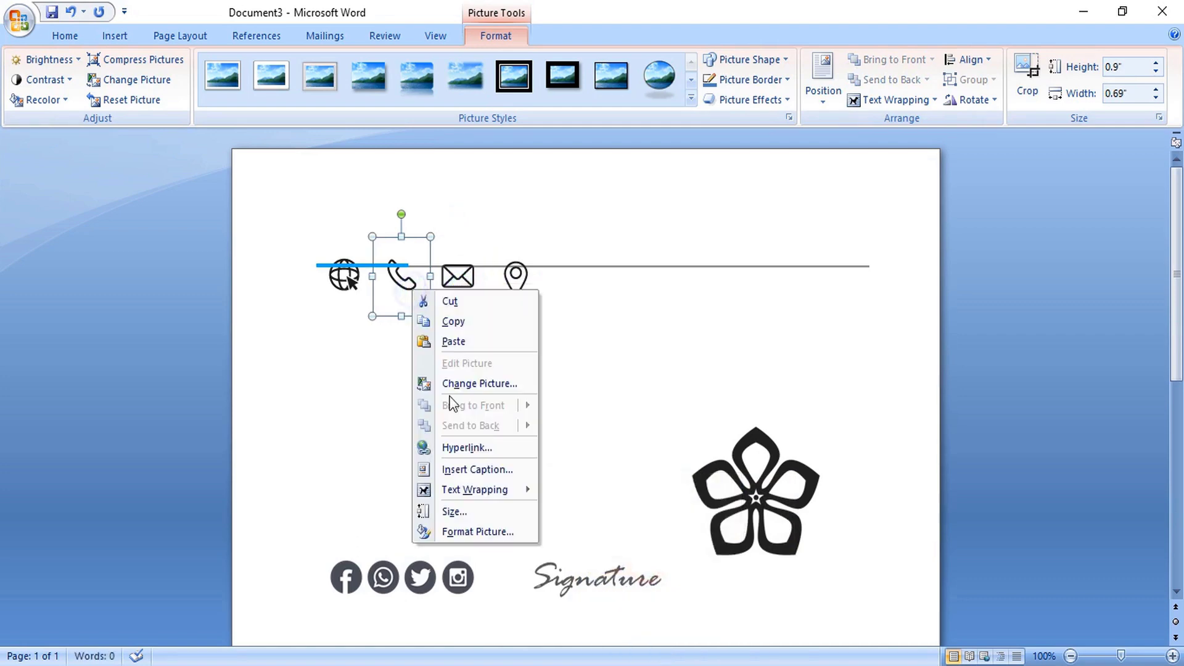
pyautogui.click(601, 566)
pyautogui.rightClick(343, 283)
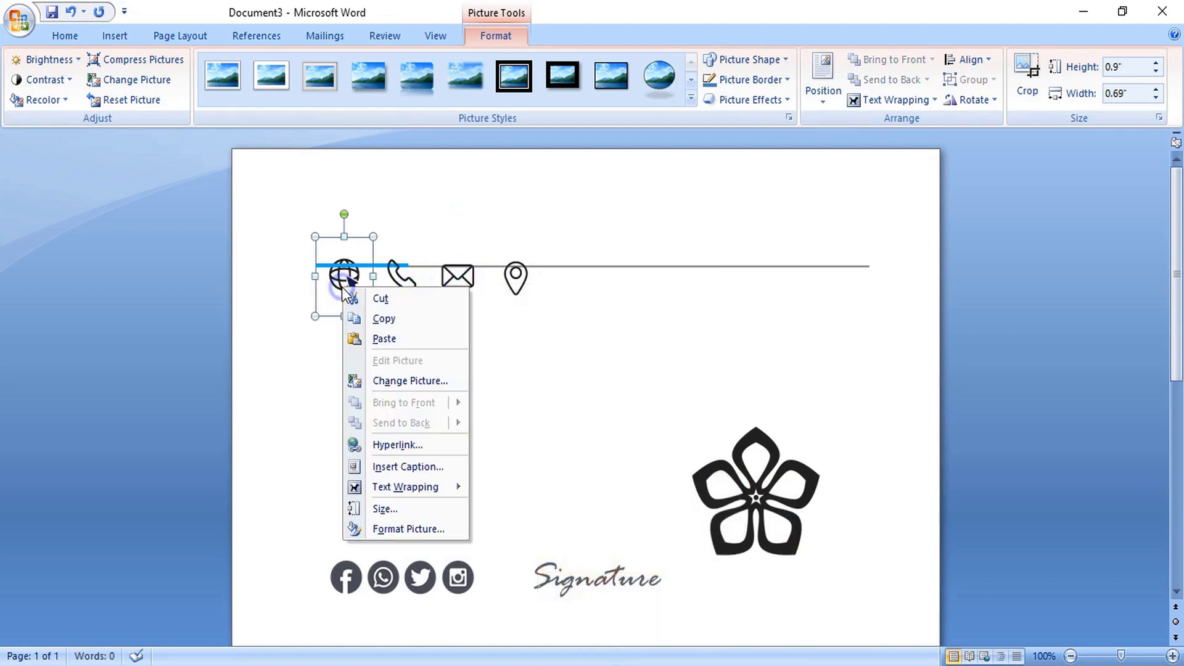
pyautogui.moveTo(401, 487)
pyautogui.click(518, 564)
# - Move the globe, phone, envelope and pin icons down in a row near the flower
pyautogui.moveTo(353, 290); pyautogui.dragTo(466, 475)
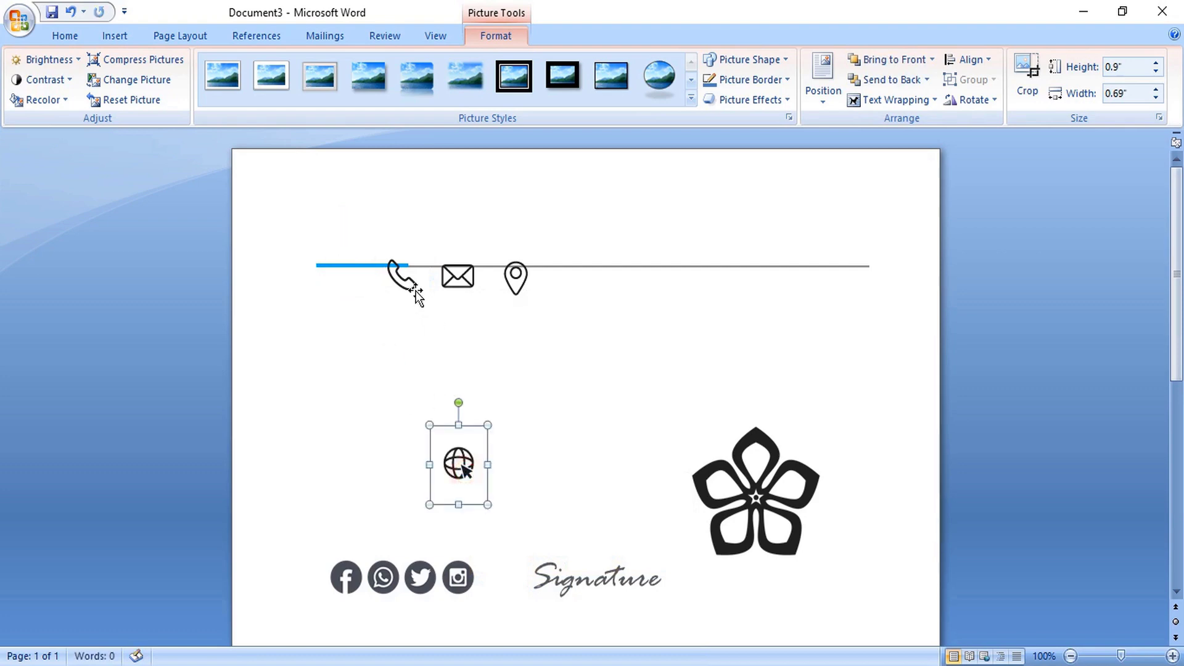
pyautogui.moveTo(404, 281); pyautogui.dragTo(506, 475)
pyautogui.moveTo(459, 279); pyautogui.dragTo(552, 492)
pyautogui.moveTo(517, 281); pyautogui.dragTo(608, 504)
# - Move the flower logo to the top-left above the blue line and size it to 1.29"
pyautogui.click(757, 494)
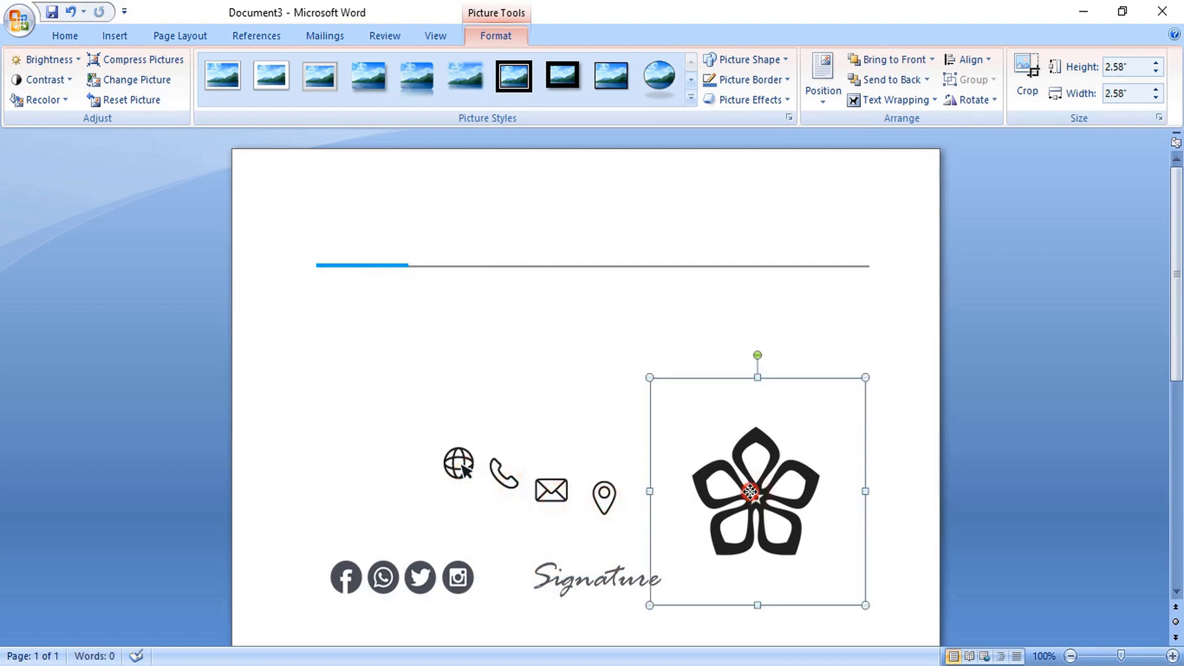
pyautogui.moveTo(756, 494); pyautogui.dragTo(383, 220)
pyautogui.moveTo(492, 333); pyautogui.dragTo(393, 223)
pyautogui.moveTo(335, 179); pyautogui.dragTo(352, 198)
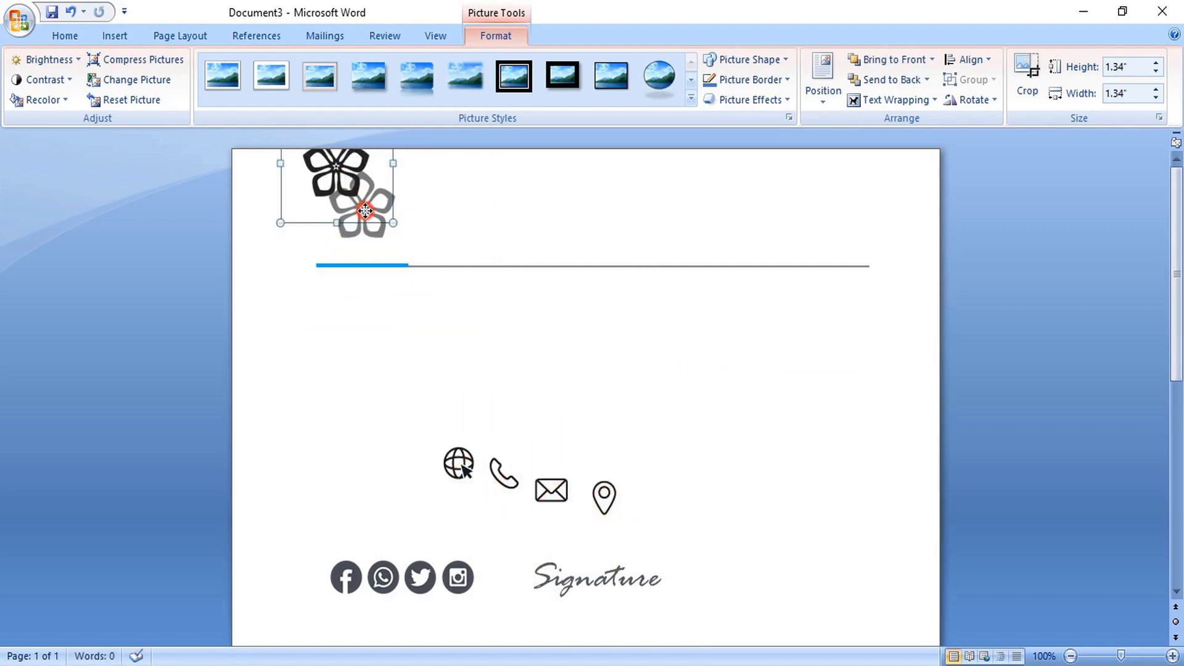
pyautogui.moveTo(418, 267); pyautogui.dragTo(364, 216)
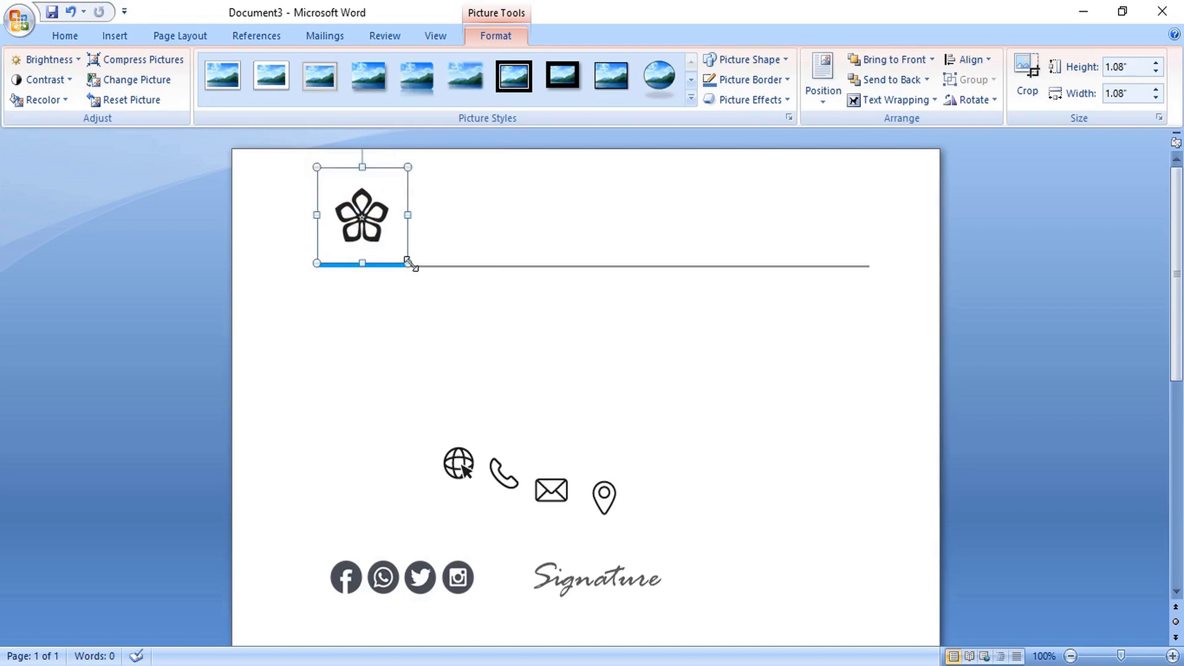
pyautogui.moveTo(409, 262); pyautogui.dragTo(426, 276)
pyautogui.moveTo(372, 237); pyautogui.dragTo(346, 222)
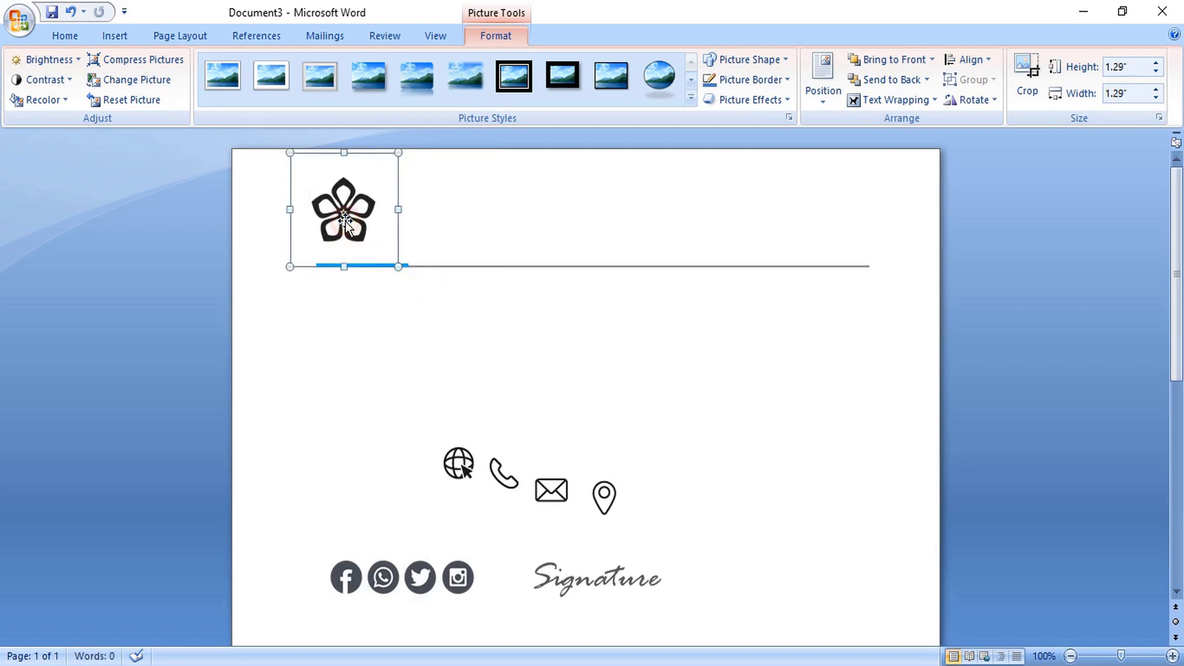
pyautogui.click(432, 347)
pyautogui.hotkey('alt', 'n')
# - Draw a text box to the right of the flower logo
pyautogui.press('x')
pyautogui.press('d')
pyautogui.click(433, 191)
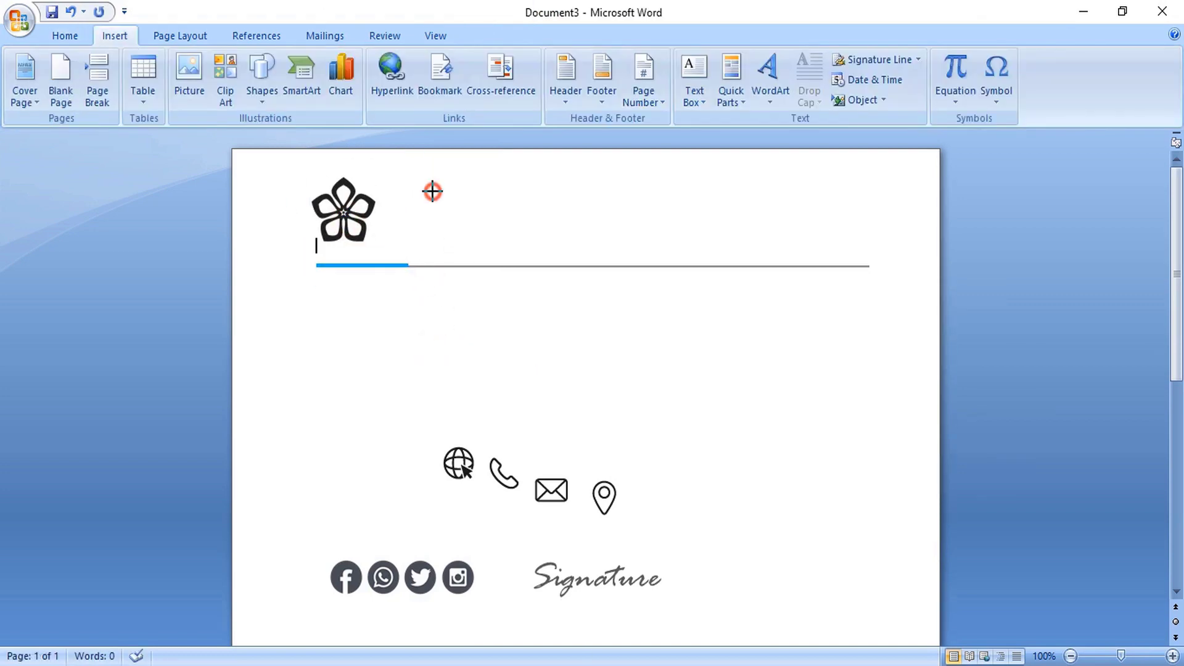
pyautogui.moveTo(432, 191); pyautogui.dragTo(663, 240)
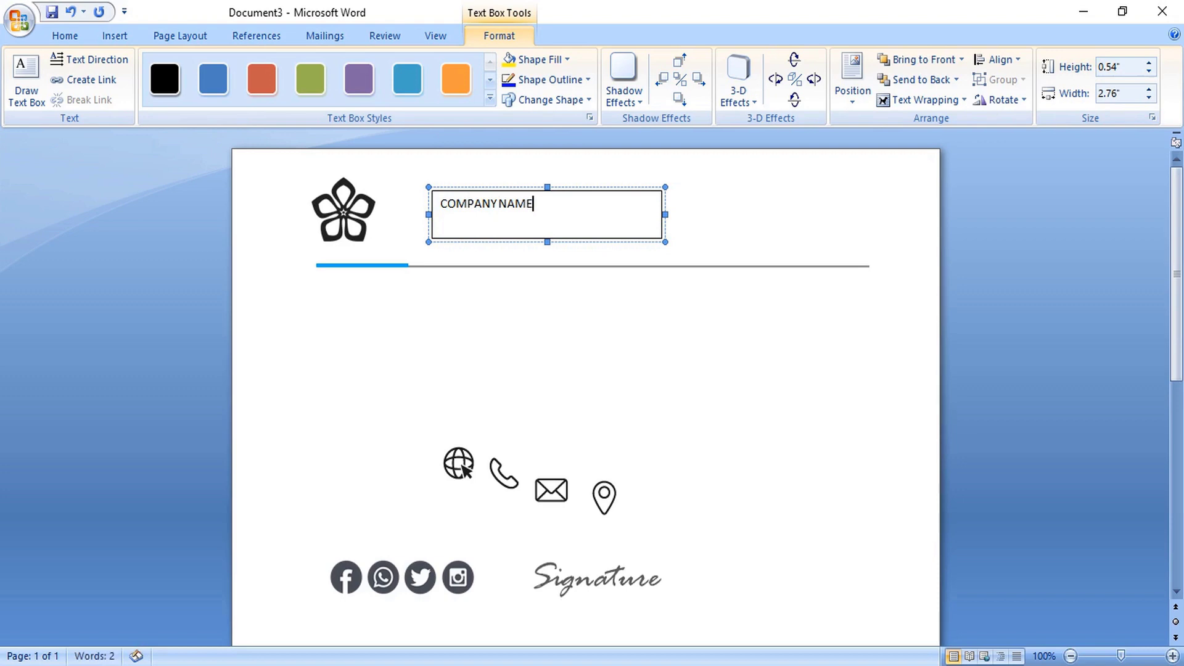
# - Set the text box's line and fill to No Color, then select its COMPANY NAME text
pyautogui.rightClick(512, 187)
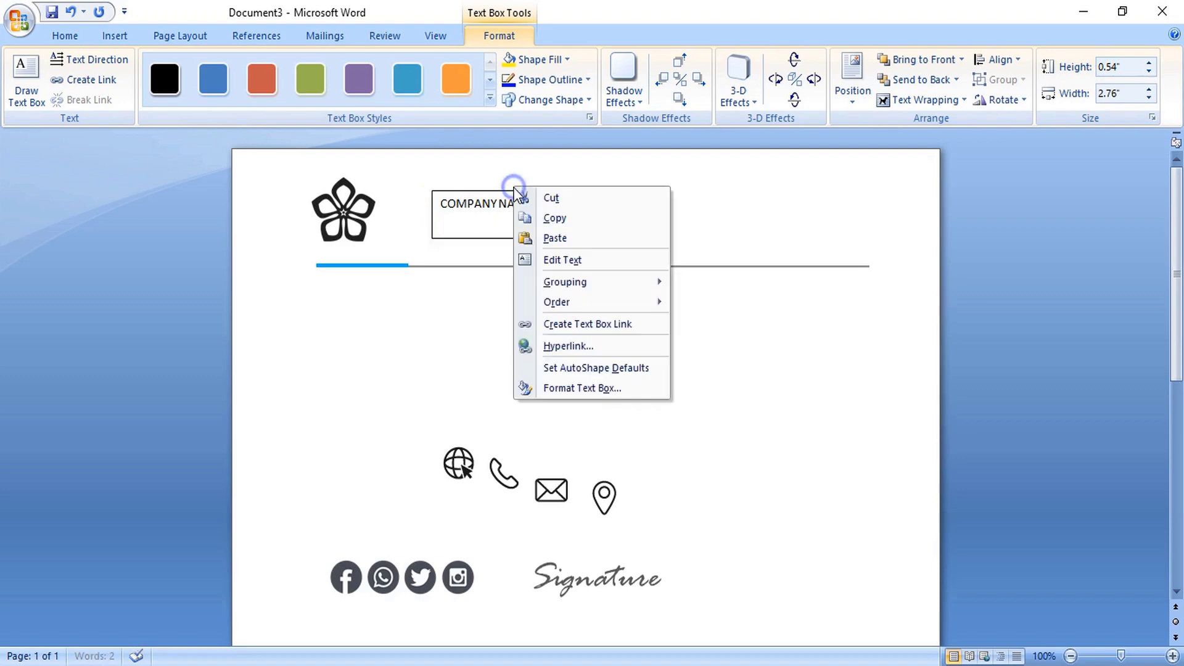
pyautogui.click(577, 387)
pyautogui.click(864, 303)
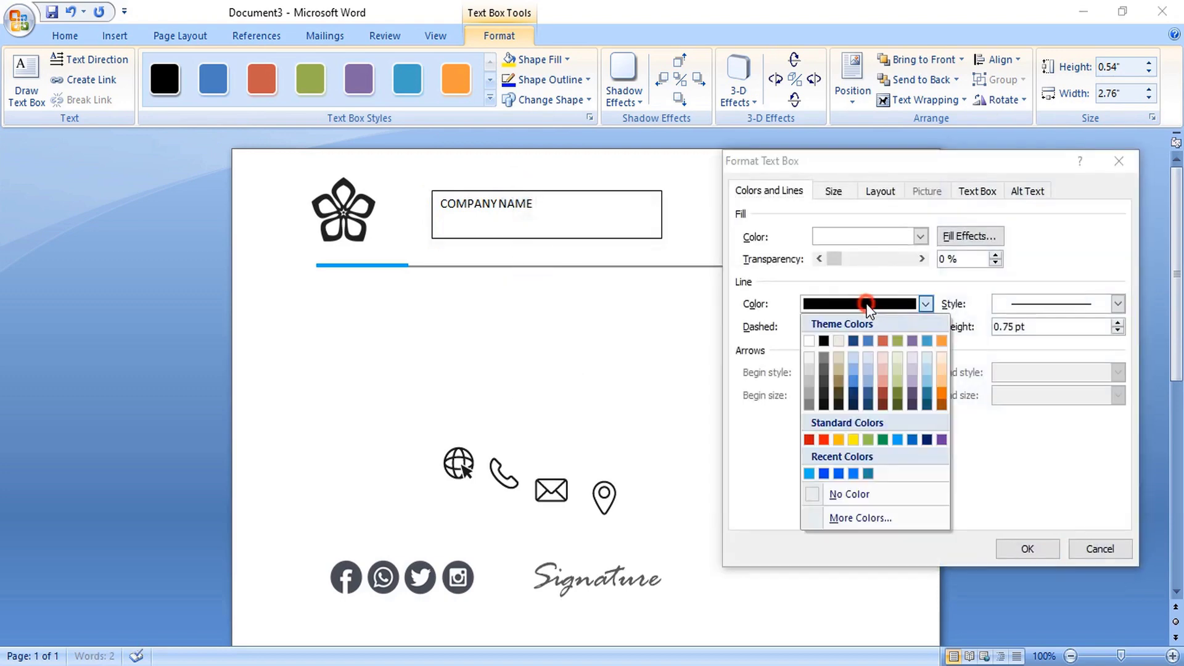
pyautogui.click(813, 493)
pyautogui.click(861, 236)
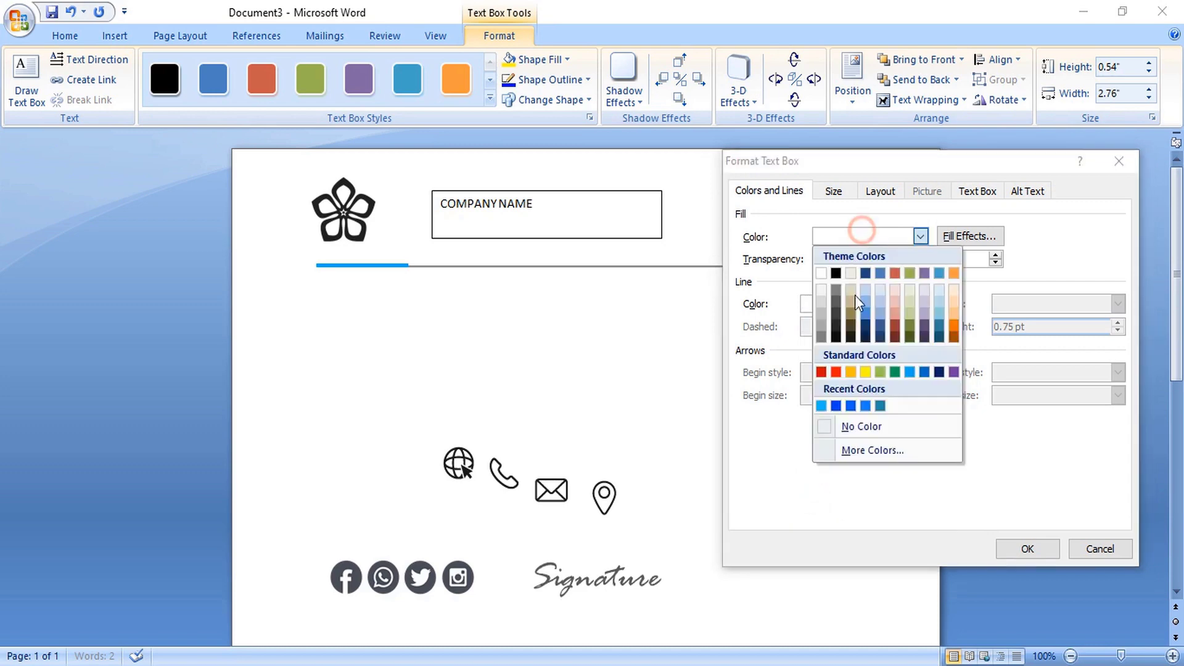
pyautogui.click(831, 426)
pyautogui.click(1027, 549)
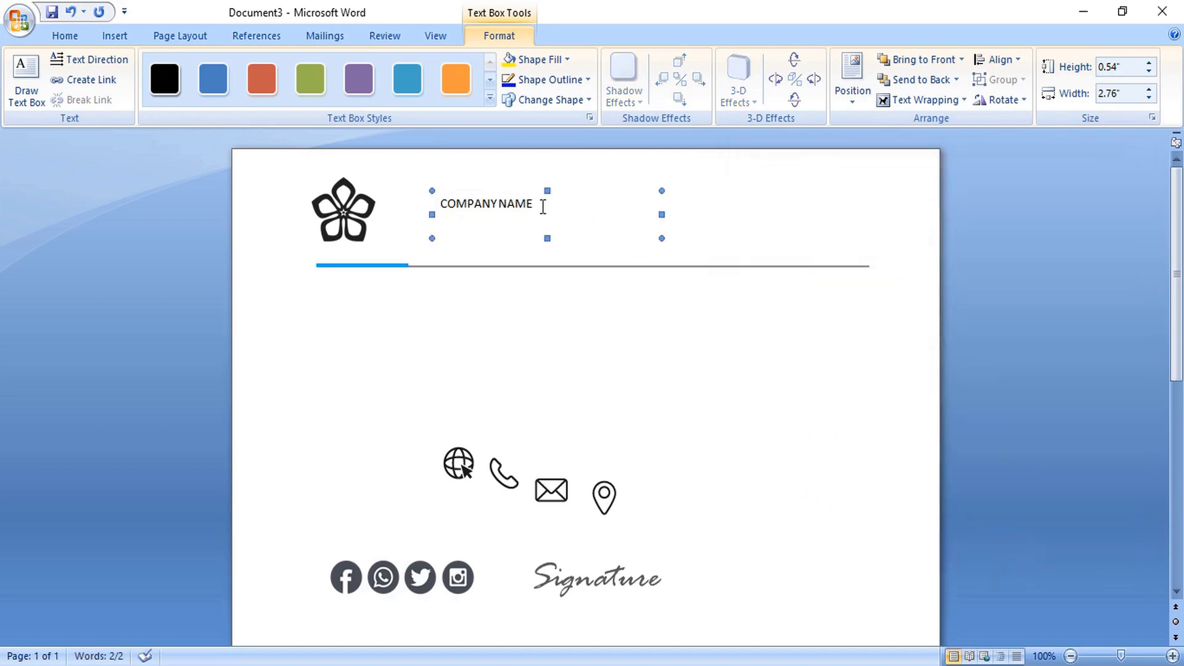
pyautogui.moveTo(537, 207); pyautogui.dragTo(442, 202)
pyautogui.click(68, 37)
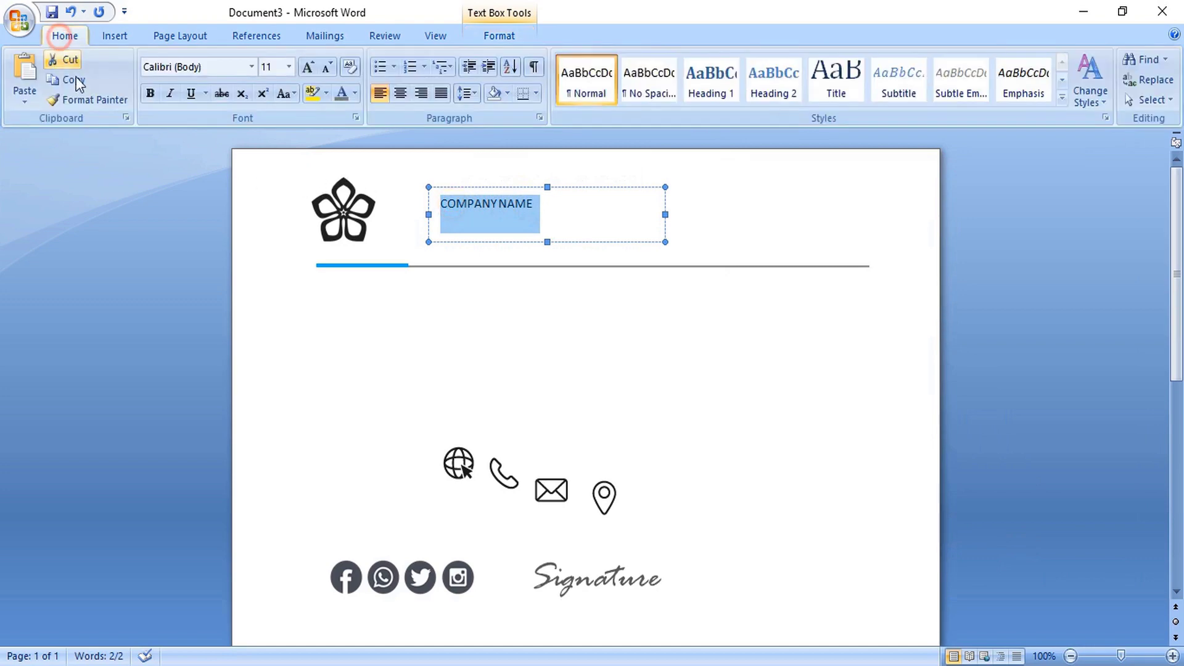
# - Set COMPANY NAME in Conthrax Sb and make the word NAME grey italic
pyautogui.click(249, 66)
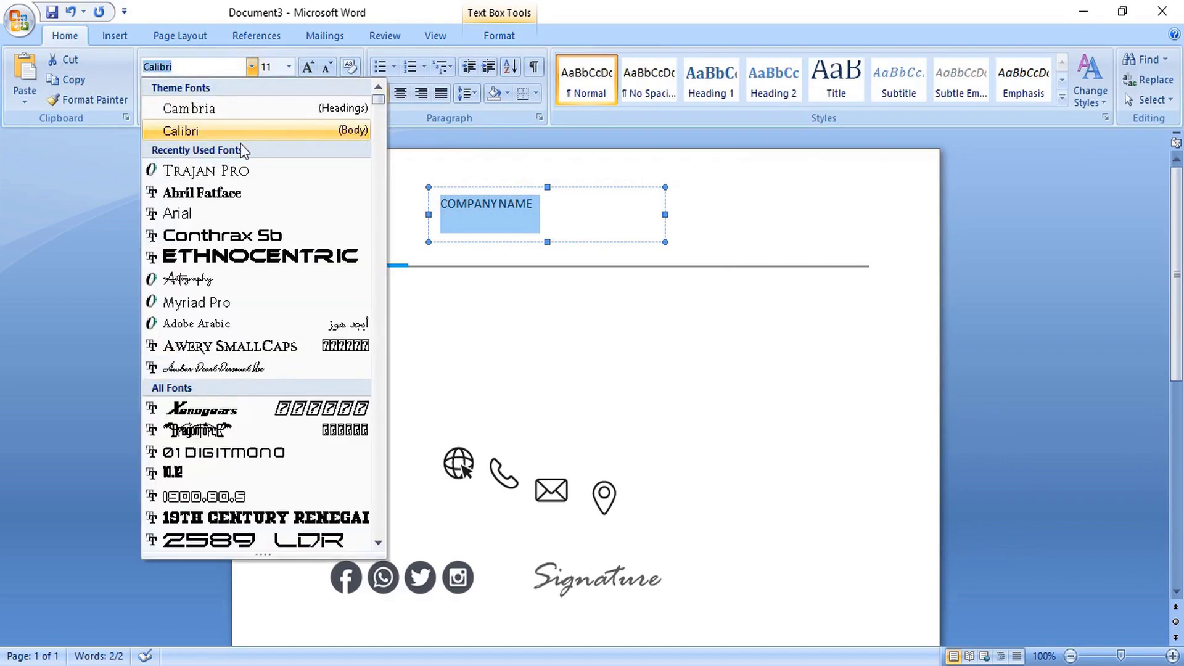
pyautogui.click(245, 238)
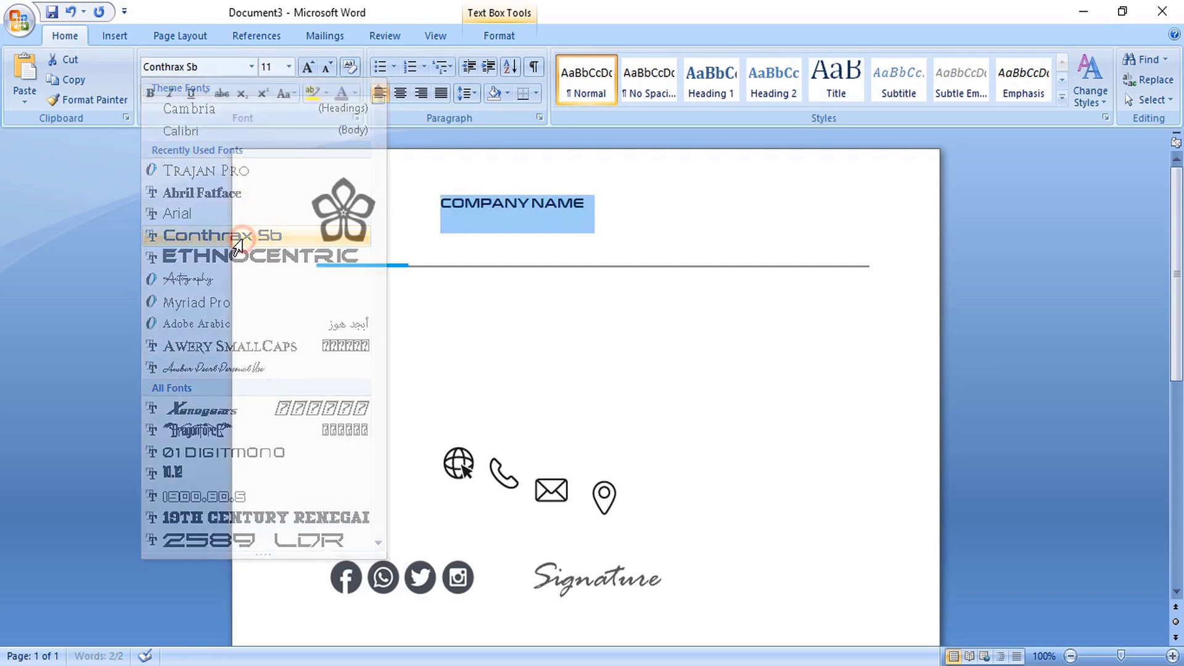
pyautogui.click(528, 202)
pyautogui.click(534, 201)
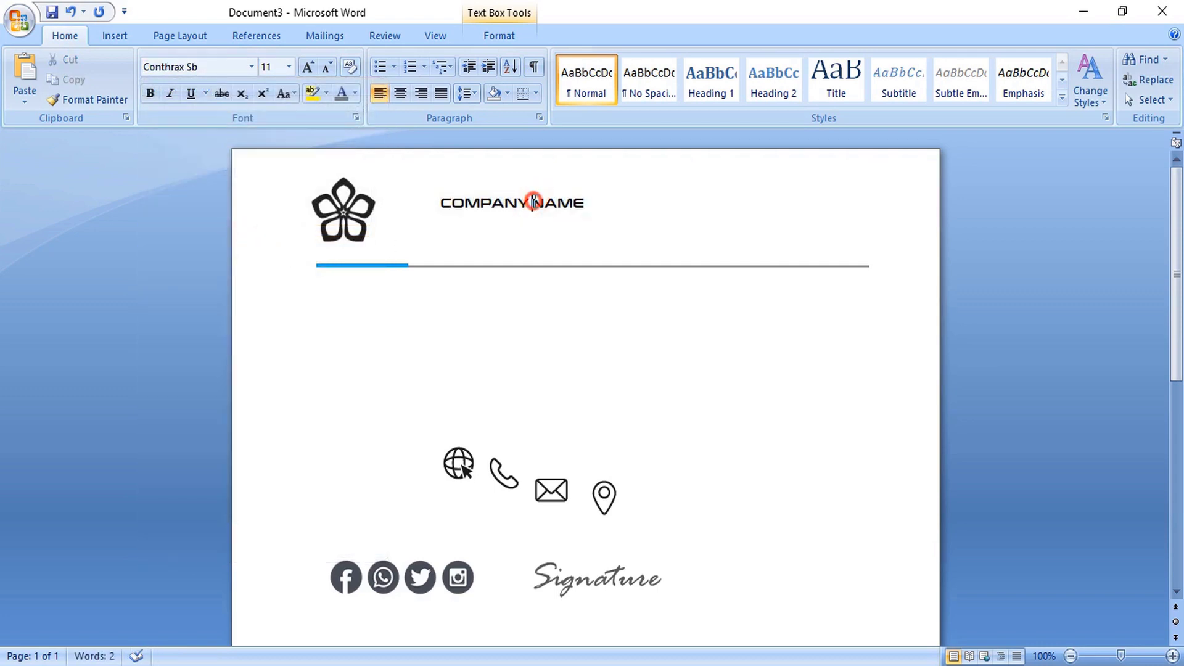
pyautogui.moveTo(535, 201); pyautogui.dragTo(614, 199)
pyautogui.click(172, 92)
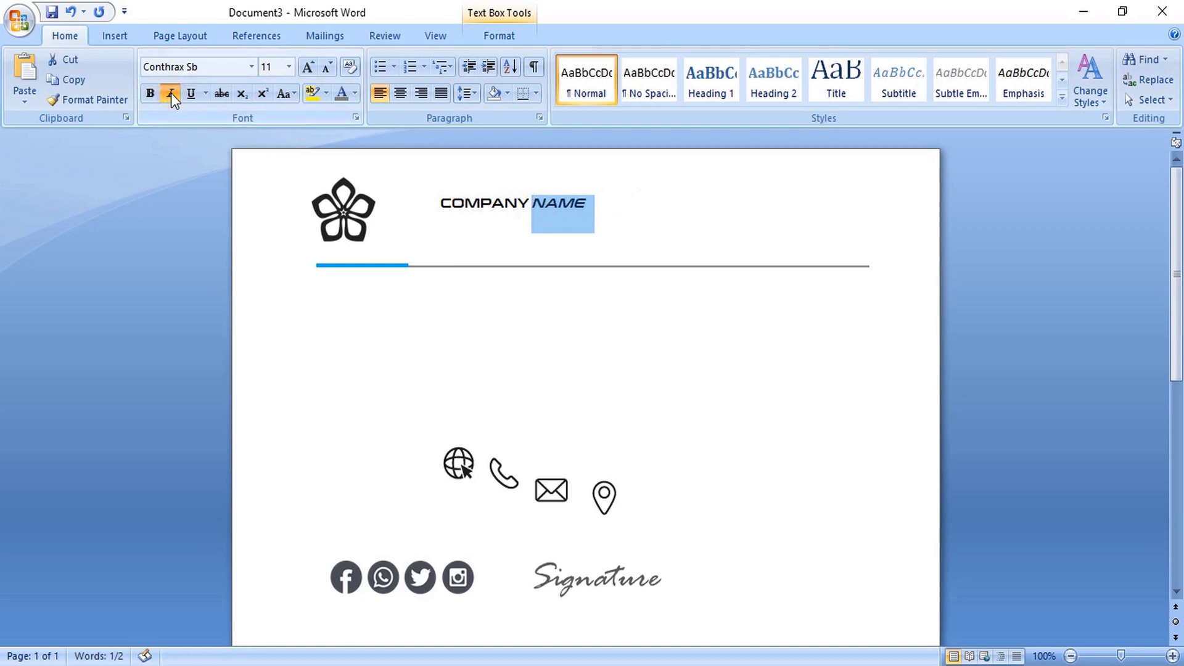
pyautogui.moveTo(533, 203); pyautogui.dragTo(473, 195)
pyautogui.click(342, 94)
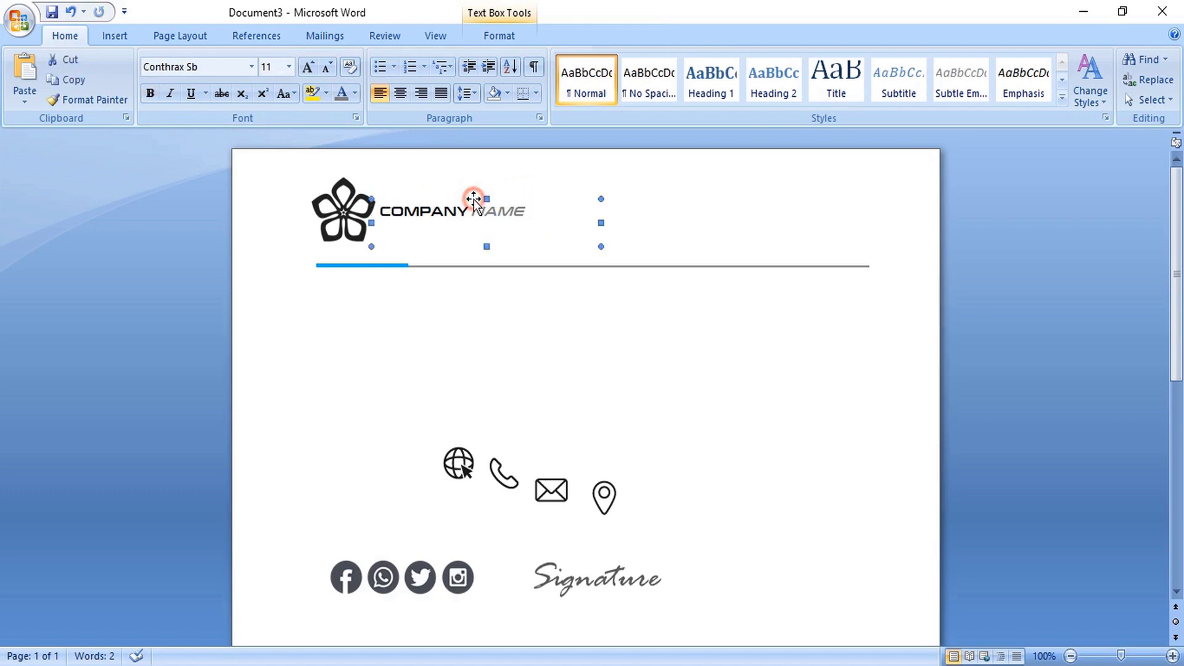
# - Set the whole COMPANY NAME line to 14 pt
pyautogui.tripleClick(521, 210)
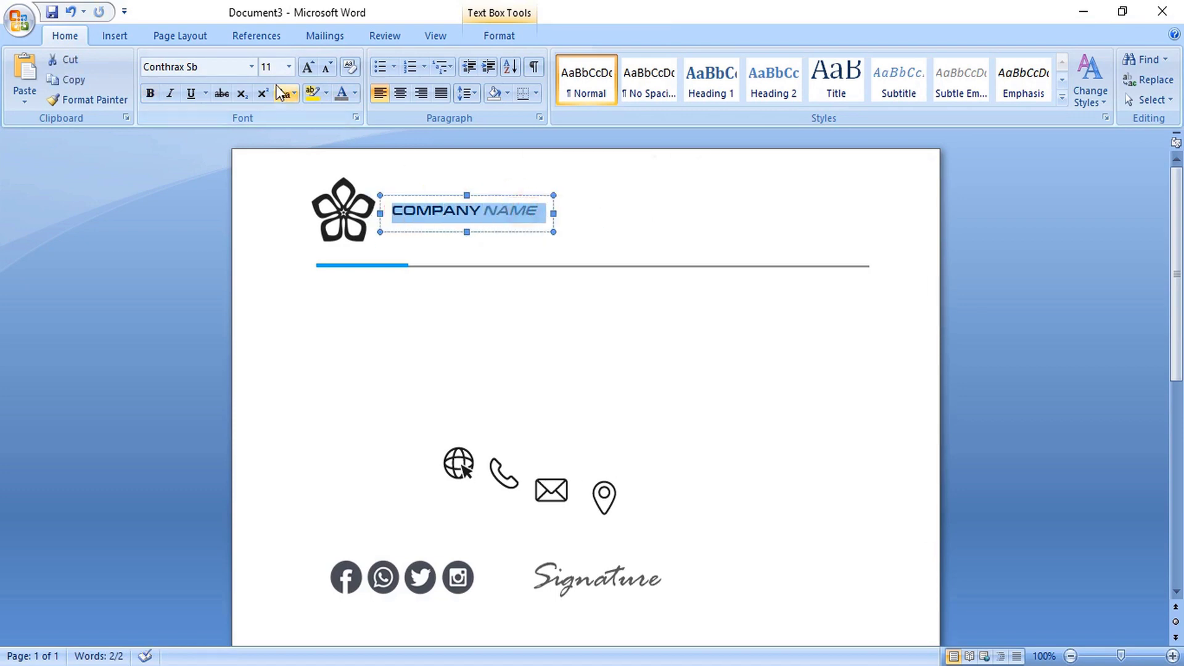
pyautogui.click(280, 66)
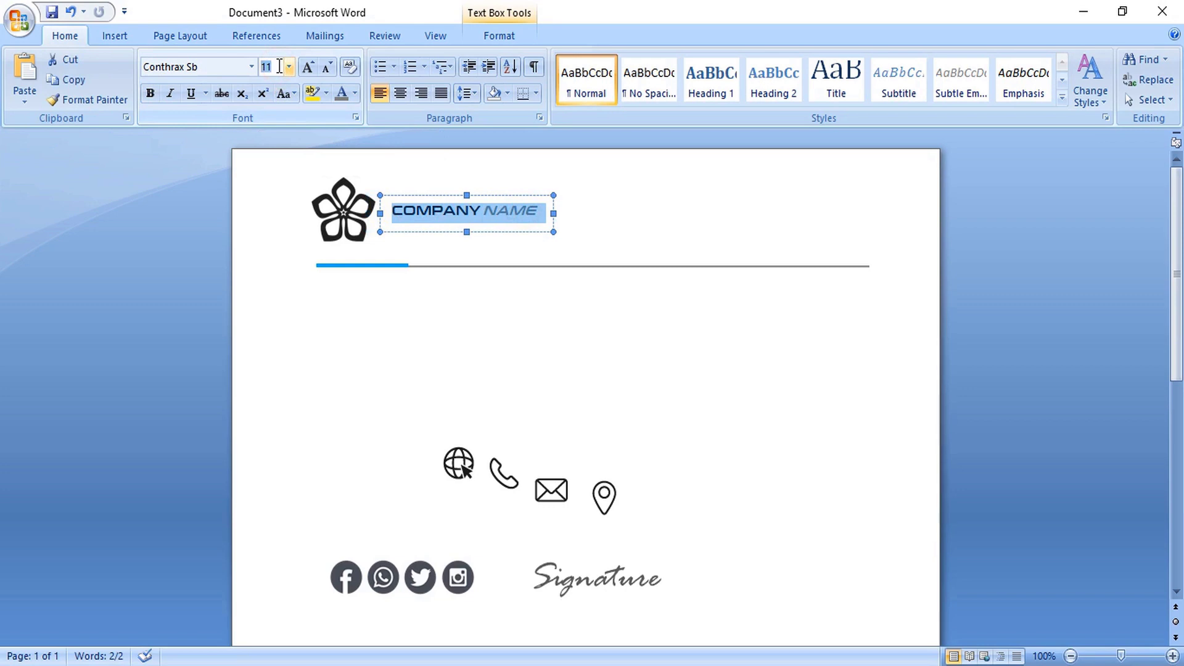
pyautogui.click(279, 66)
pyautogui.press('Down')
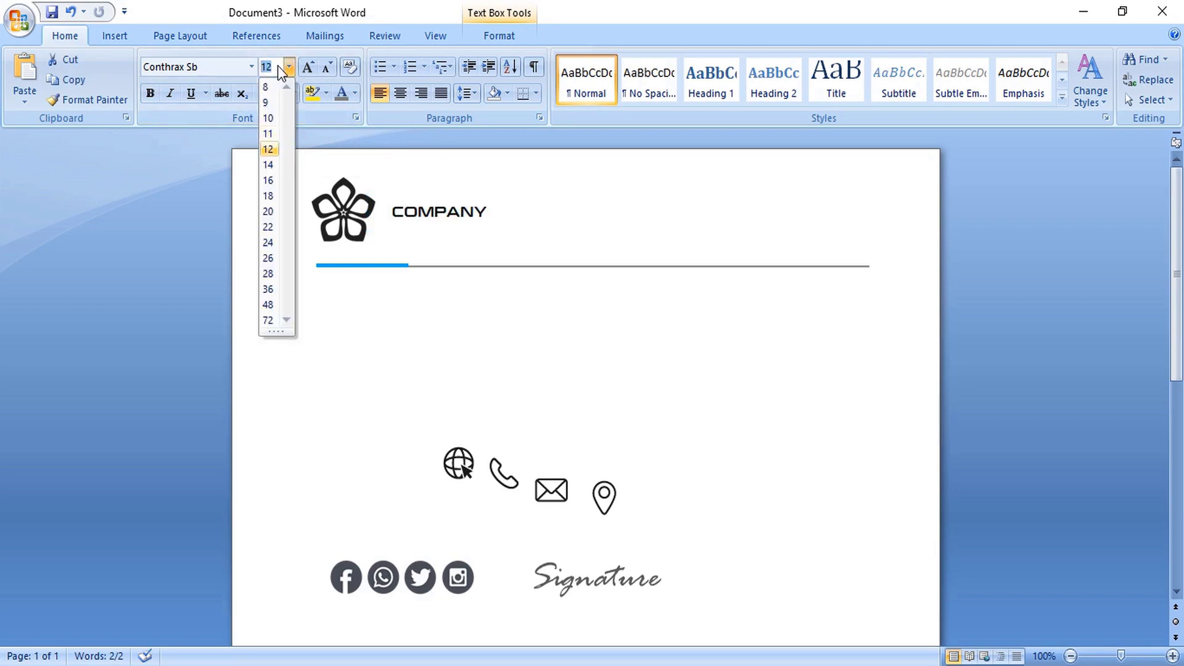
pyautogui.press('Down')
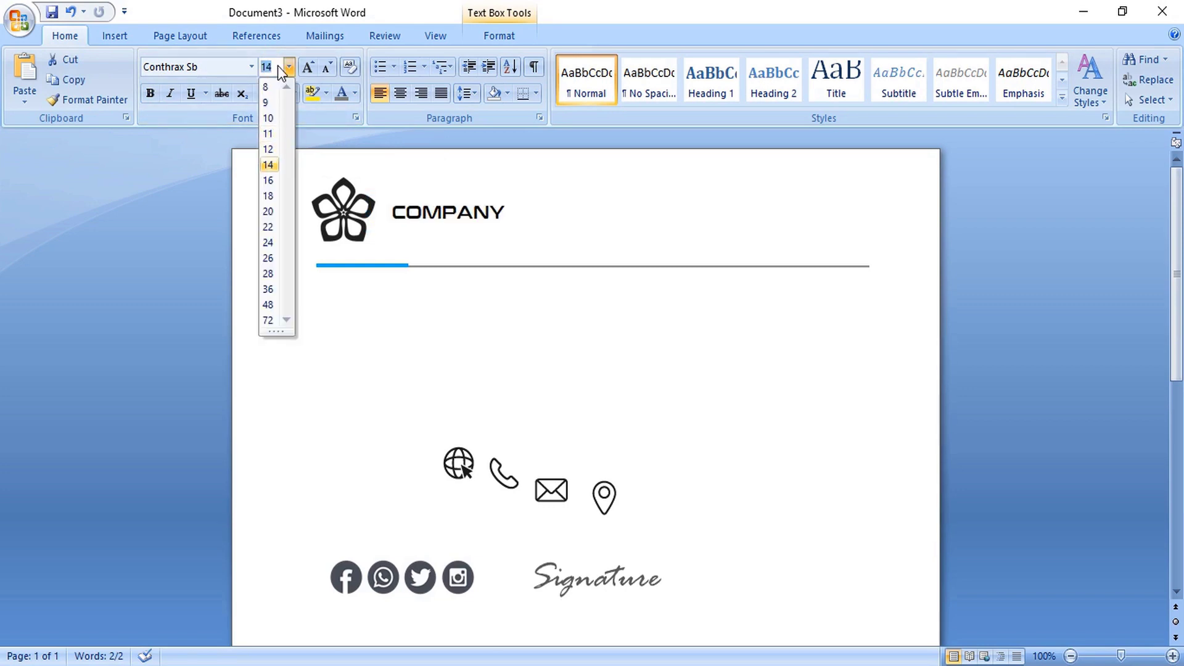
pyautogui.press('Return')
# - Duplicate the company name box below it and type YOUR TAGLINE HERE
pyautogui.click(612, 214)
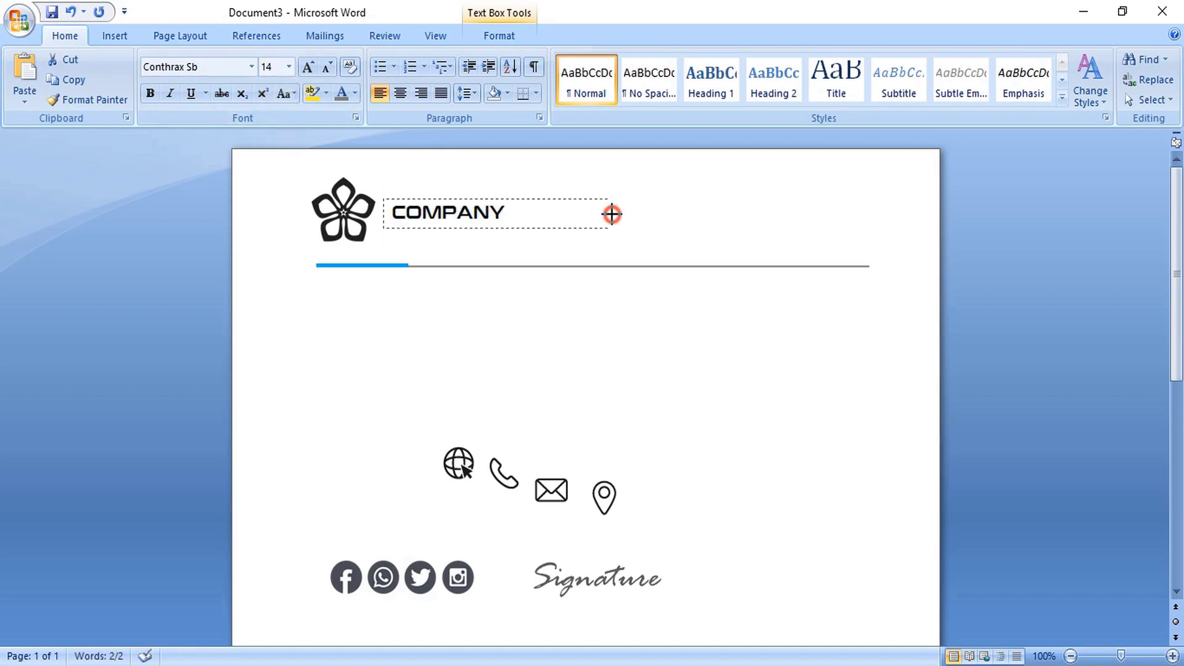
pyautogui.moveTo(471, 199); pyautogui.dragTo(469, 224)
pyautogui.moveTo(391, 242); pyautogui.dragTo(577, 243)
pyautogui.write('YOUR TA')
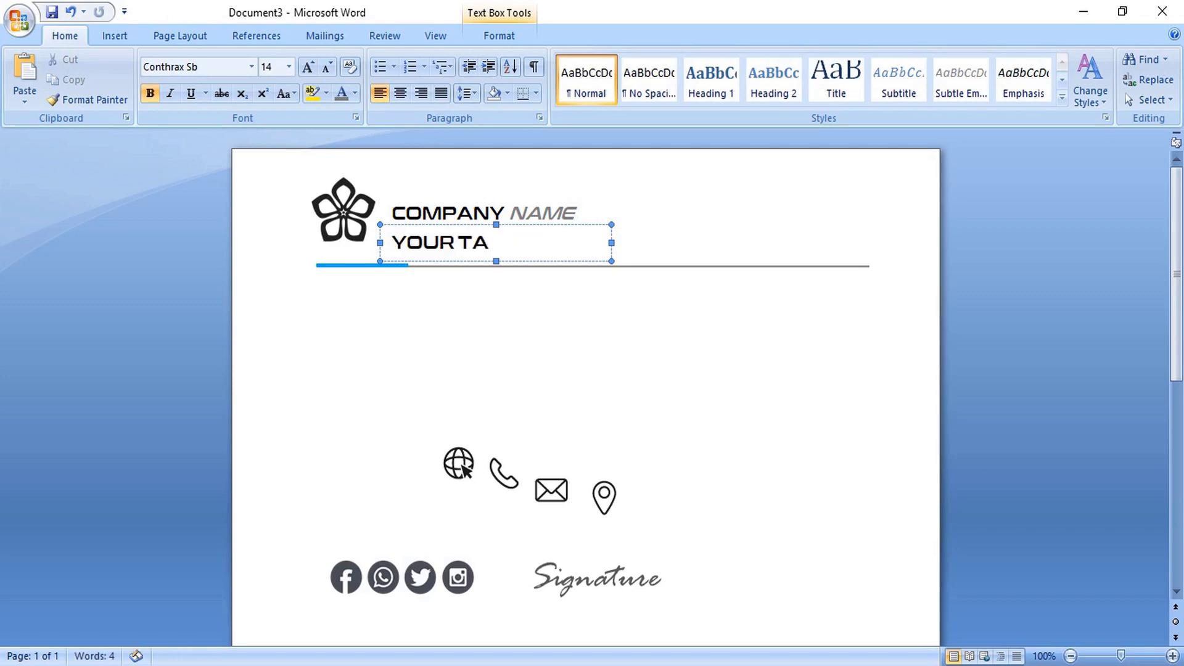
pyautogui.write('GLINE HERE')
# - Shrink the tagline to 8 pt and tuck it under COMPANY NAME
pyautogui.hotkey('ctrl', 'a')
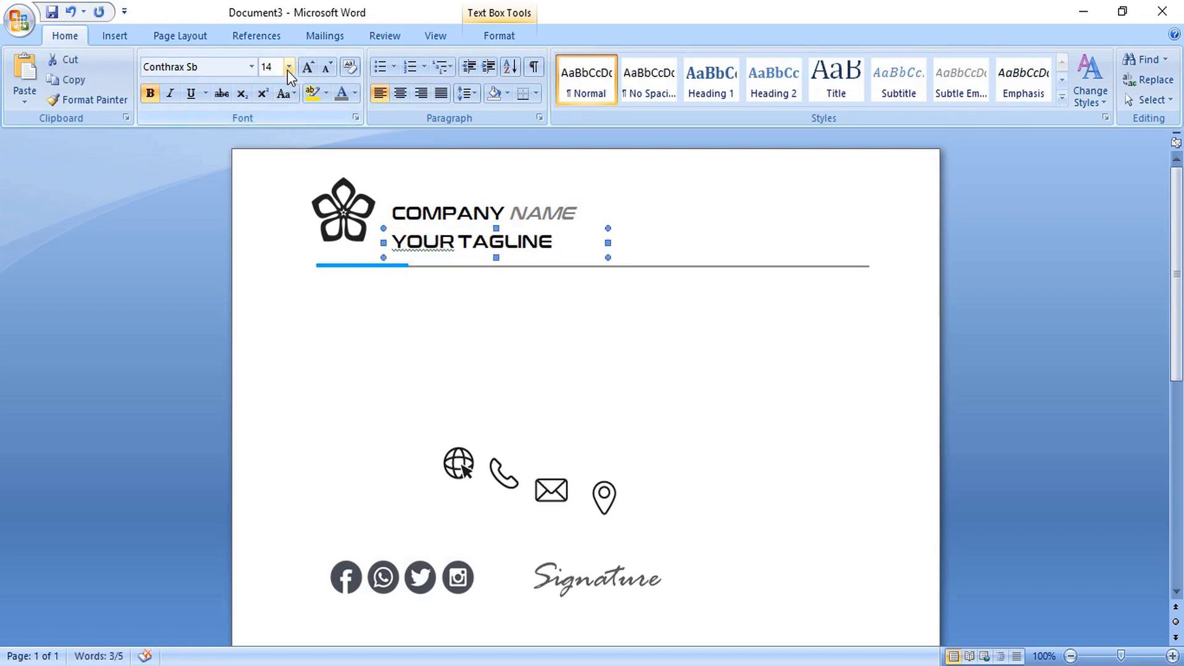
pyautogui.click(289, 67)
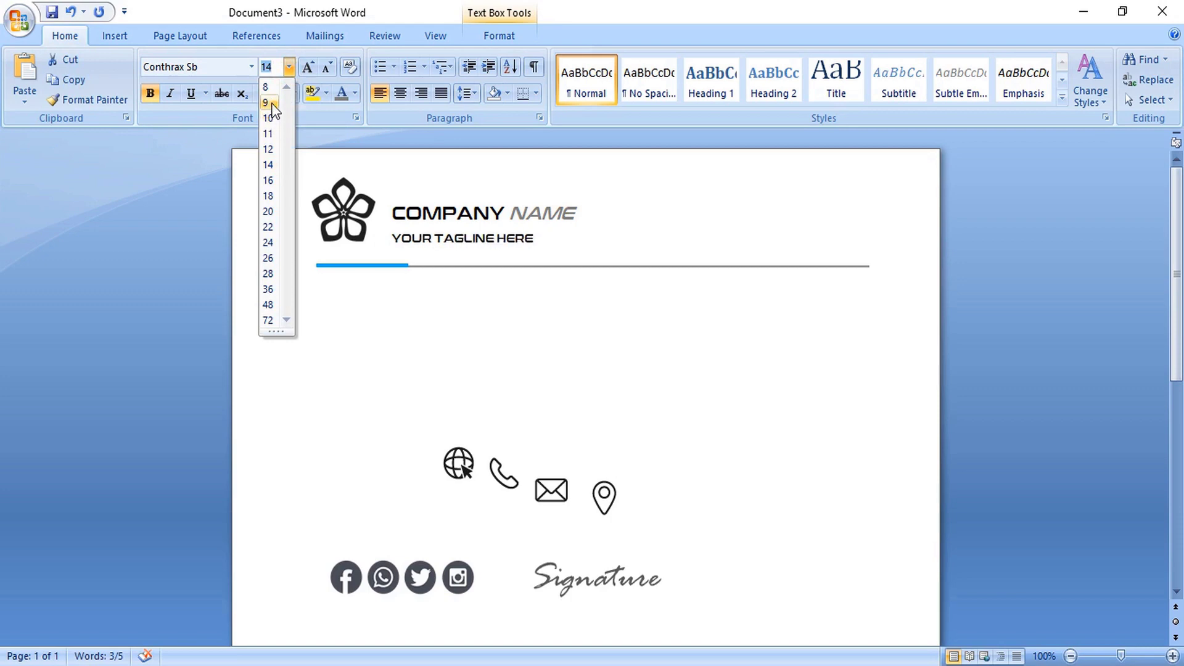
pyautogui.click(268, 88)
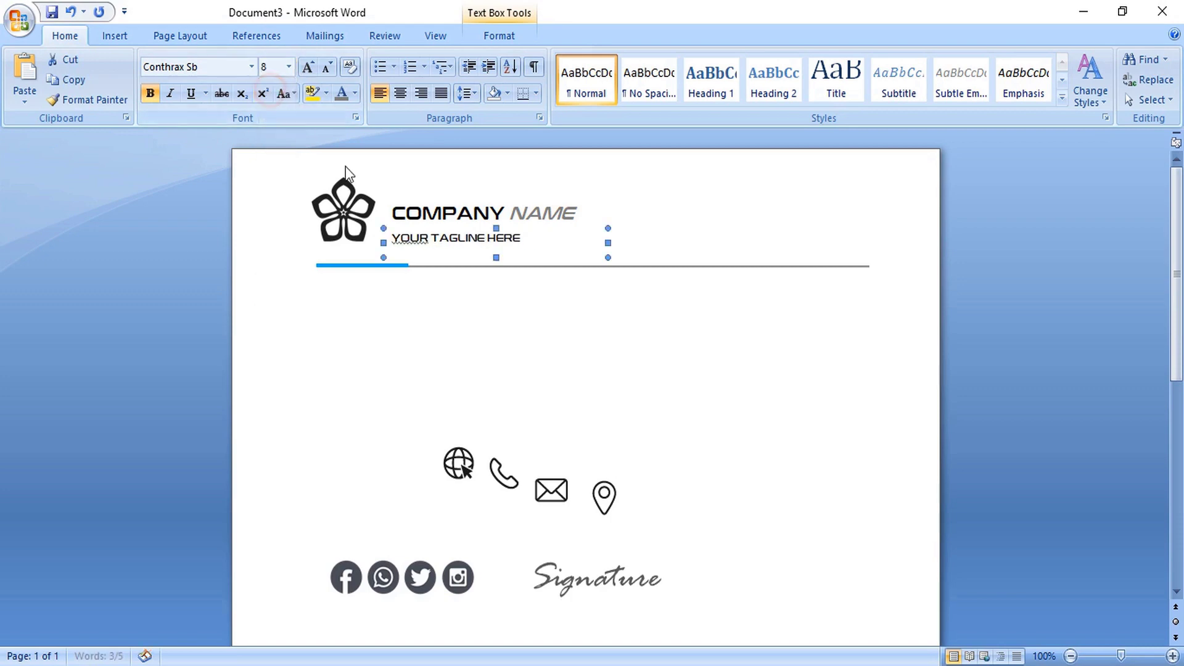
pyautogui.moveTo(463, 228); pyautogui.dragTo(487, 219)
pyautogui.hotkey('ctrl', 'Up')
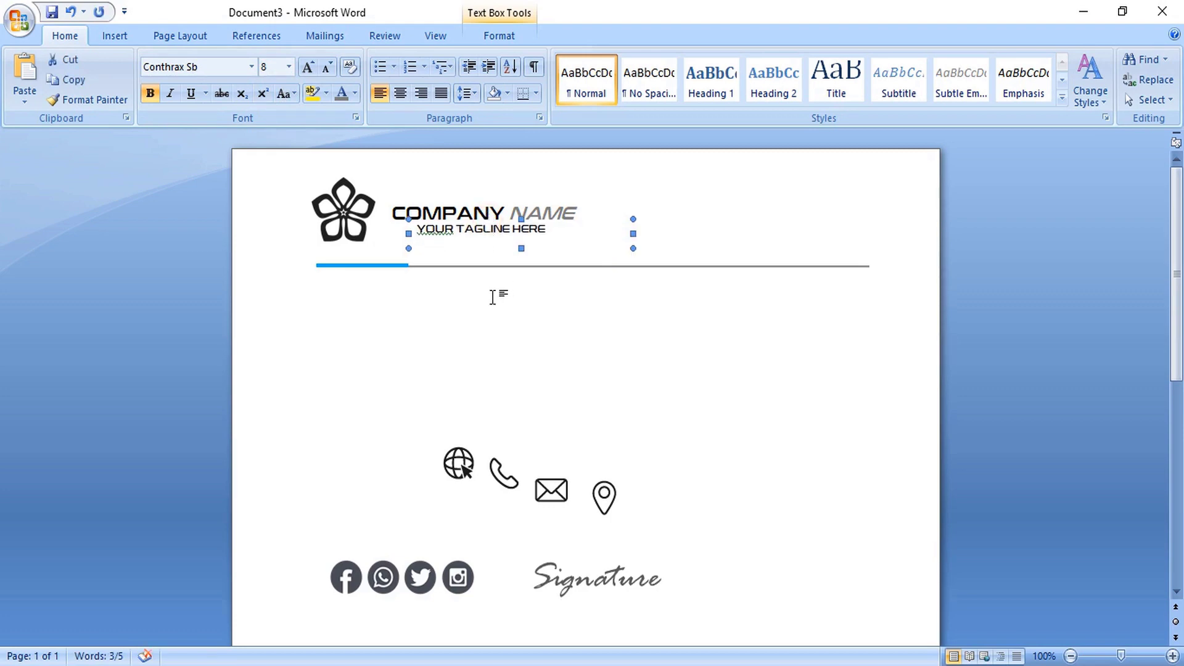
# - Set the tagline font to Arial and colour it grey
pyautogui.click(251, 67)
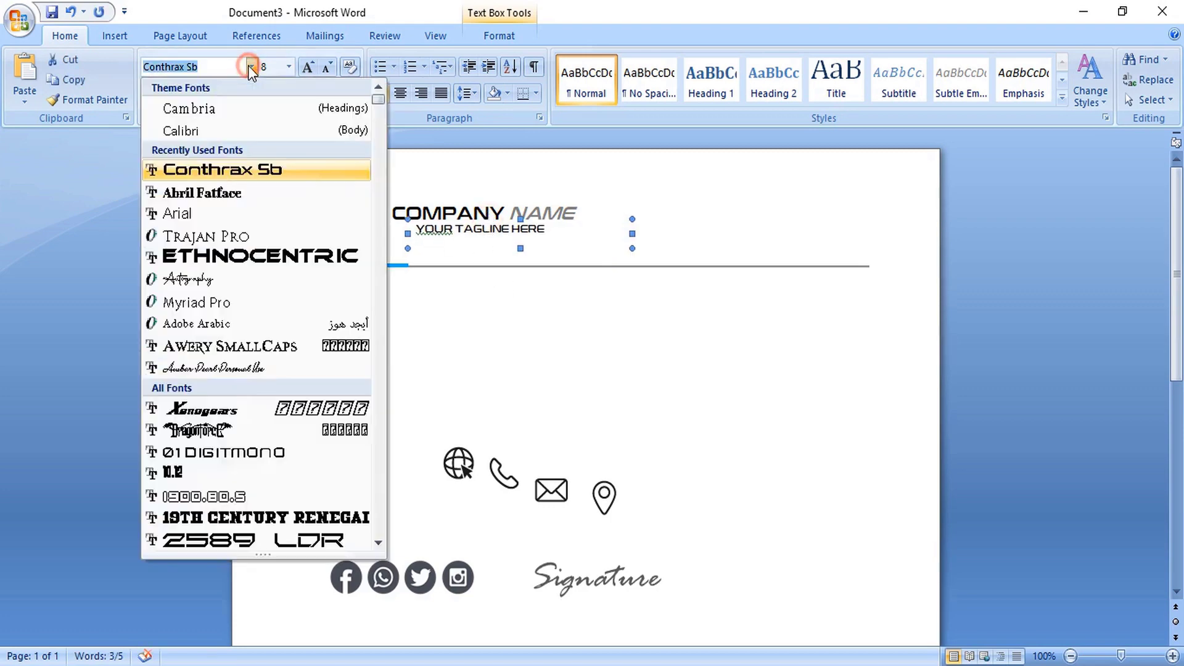
pyautogui.click(213, 217)
pyautogui.moveTo(418, 229); pyautogui.dragTo(524, 231)
pyautogui.click(340, 99)
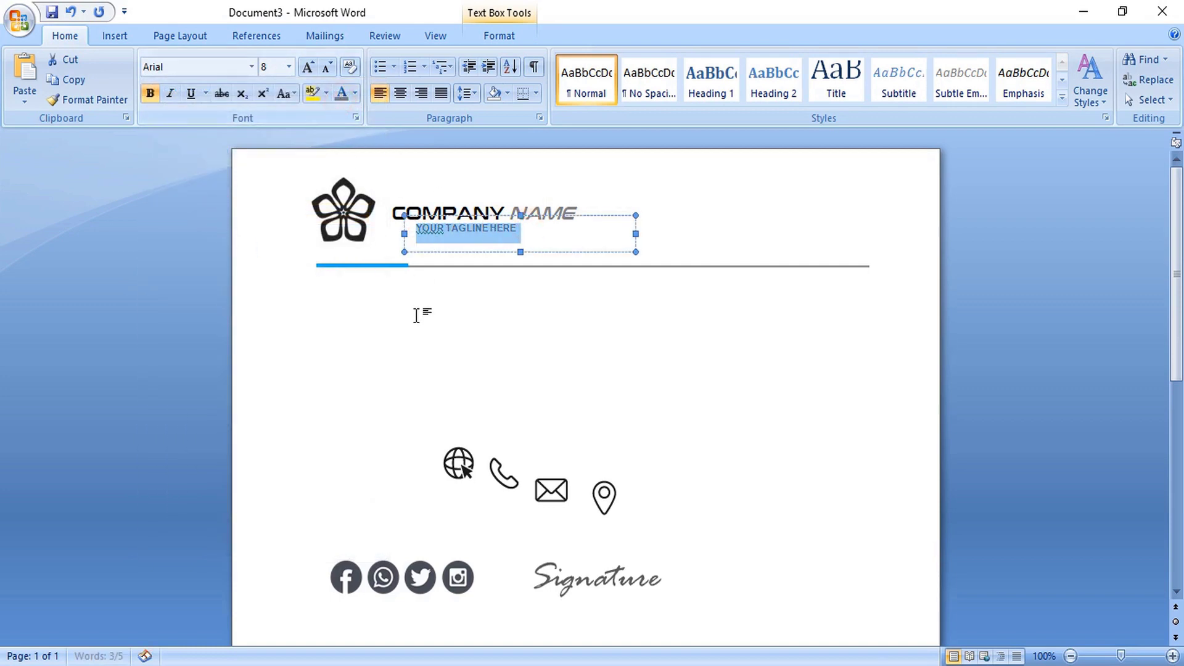
pyautogui.click(378, 336)
pyautogui.click(365, 221)
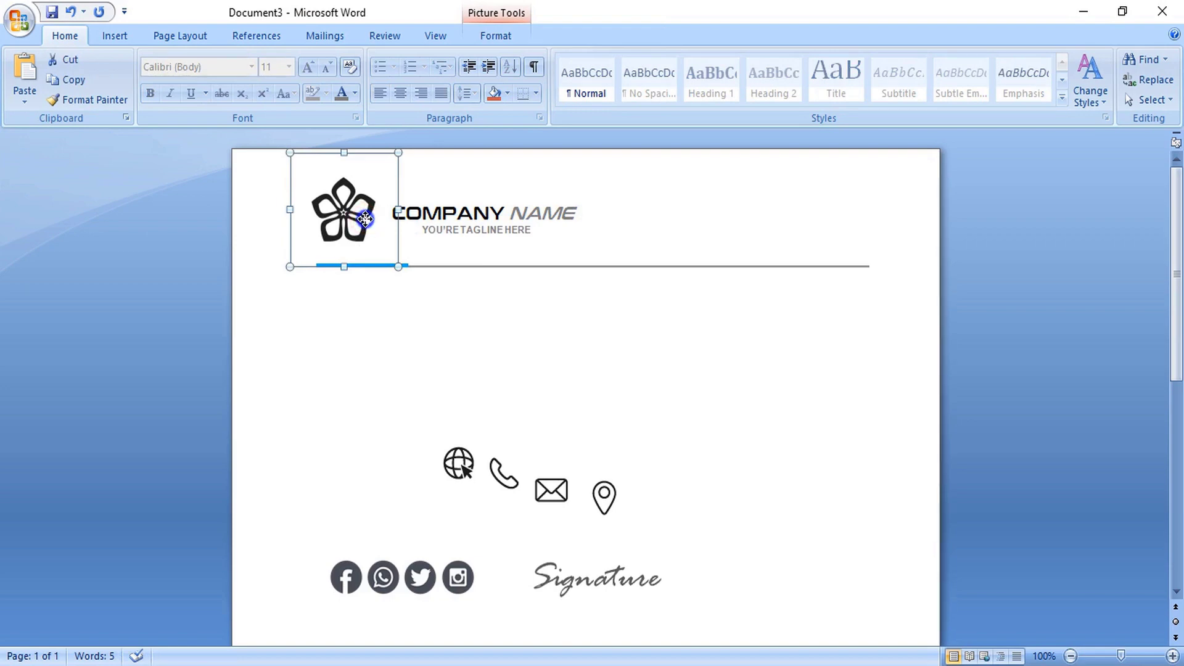
# - Recolour the header flower logo light blue and raise its brightness to 5%
pyautogui.rightClick(365, 219)
pyautogui.click(410, 457)
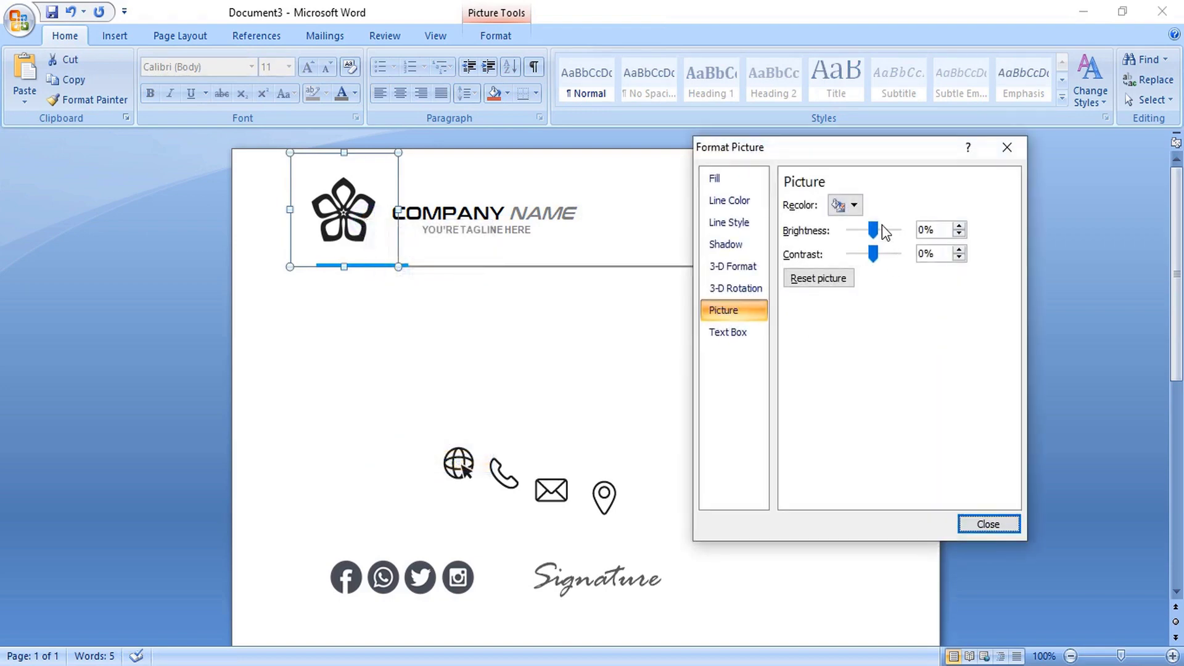
pyautogui.click(852, 206)
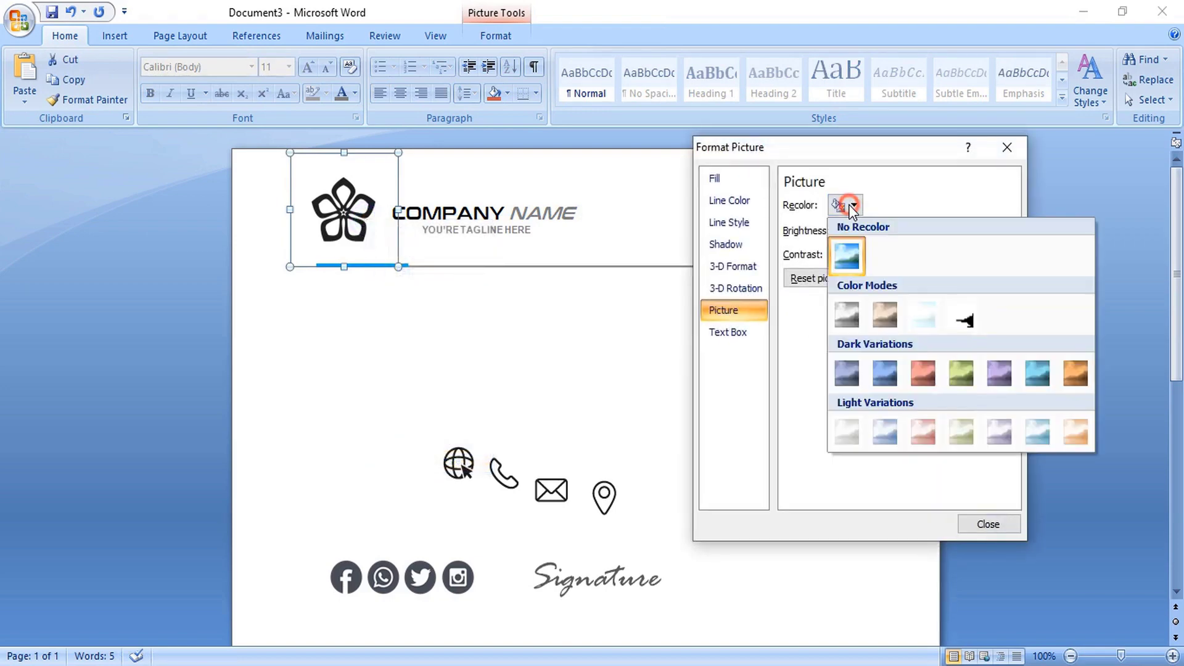
pyautogui.click(1042, 435)
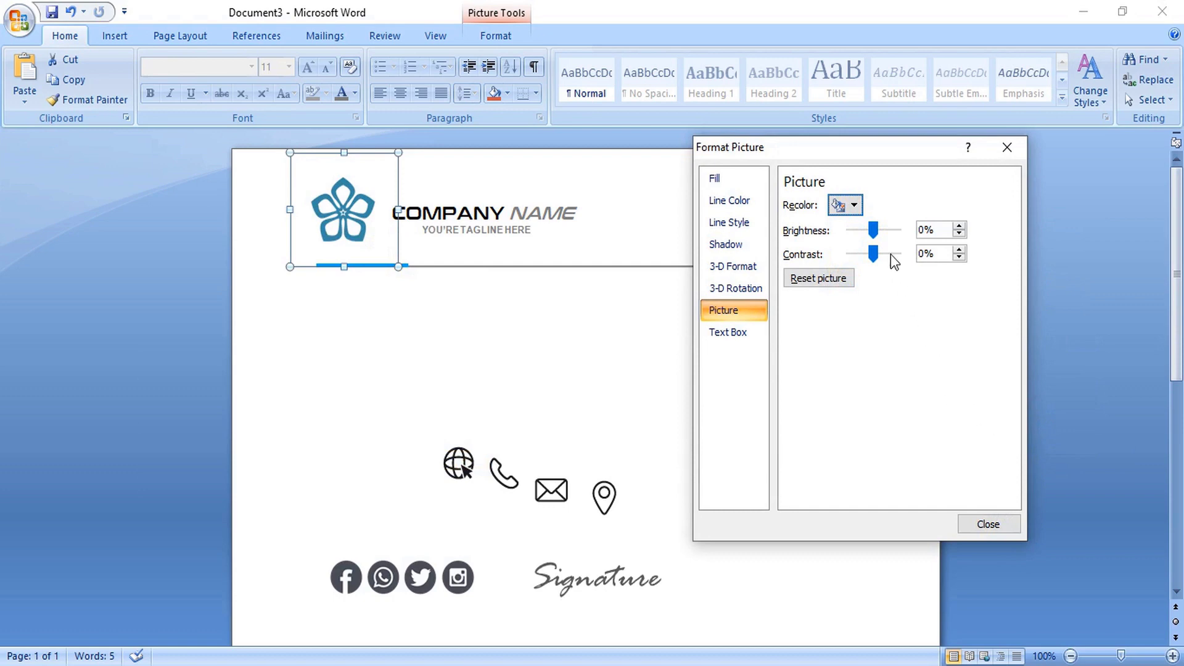
pyautogui.moveTo(874, 231); pyautogui.dragTo(876, 231)
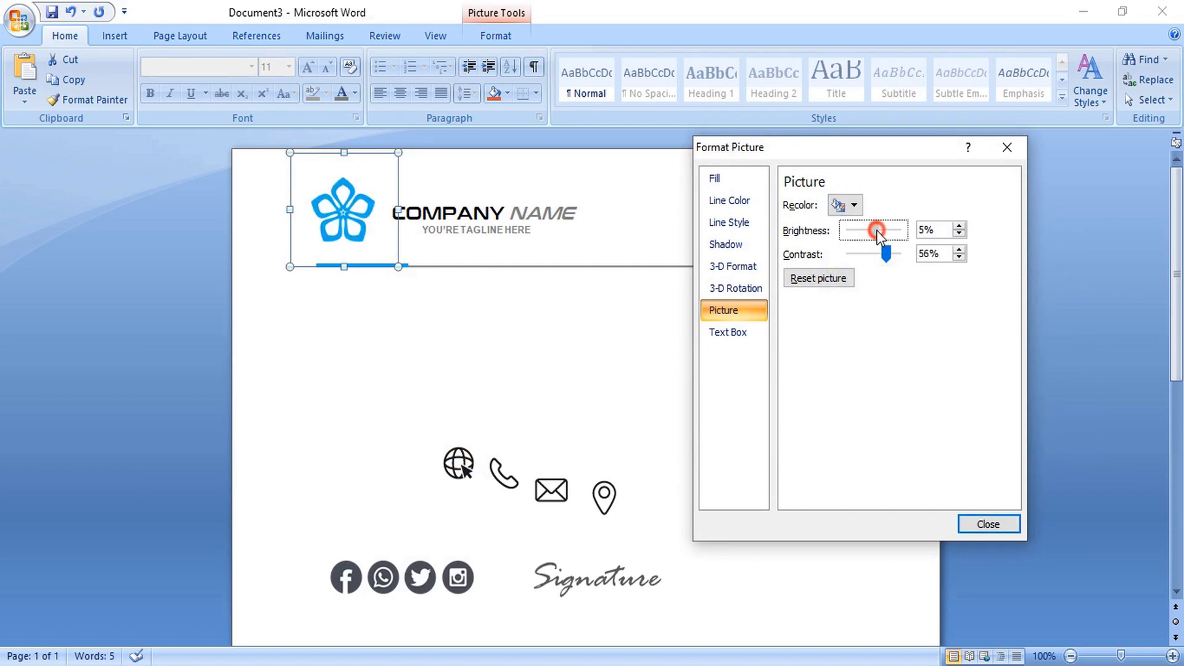
pyautogui.click(987, 524)
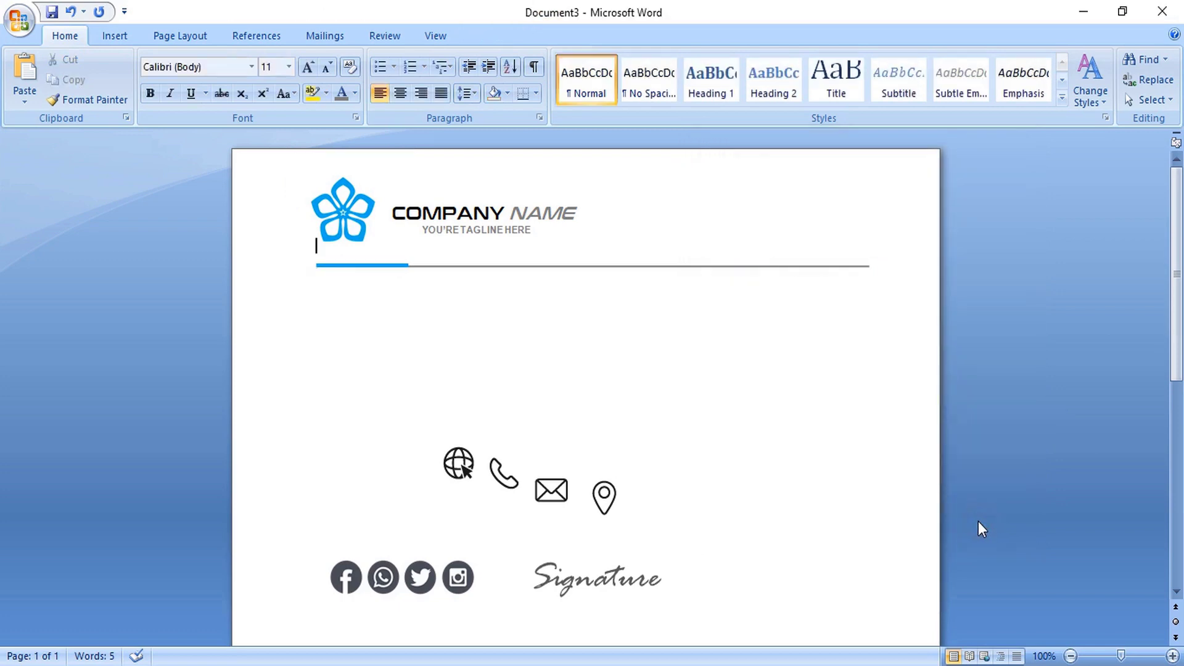
# - Move the social icon group to the bottom-right and the signature to the lower-left
pyautogui.scroll(-5, 978, 521)
pyautogui.click(138, 357)
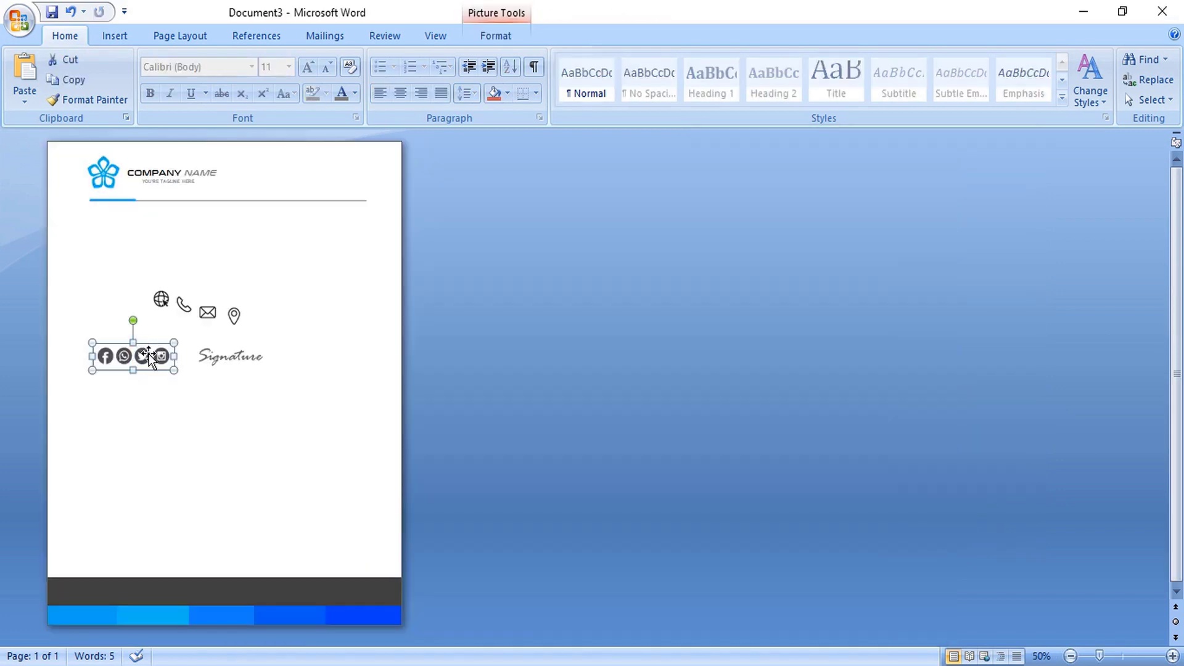
pyautogui.moveTo(149, 354); pyautogui.dragTo(371, 561)
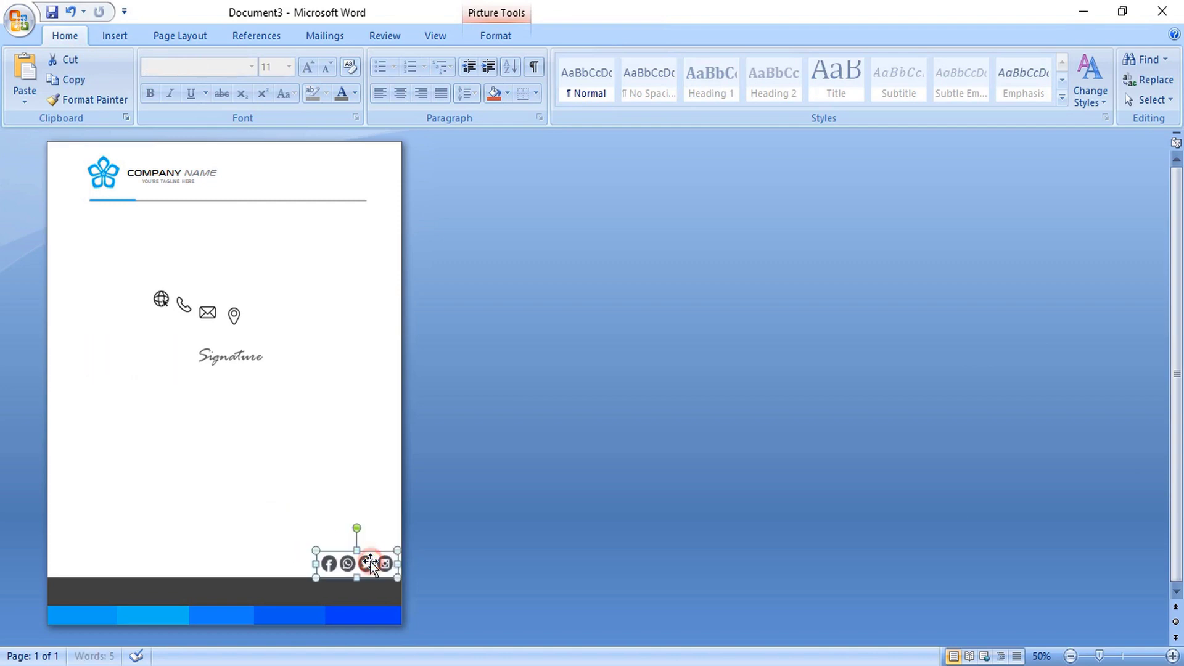
pyautogui.click(457, 504)
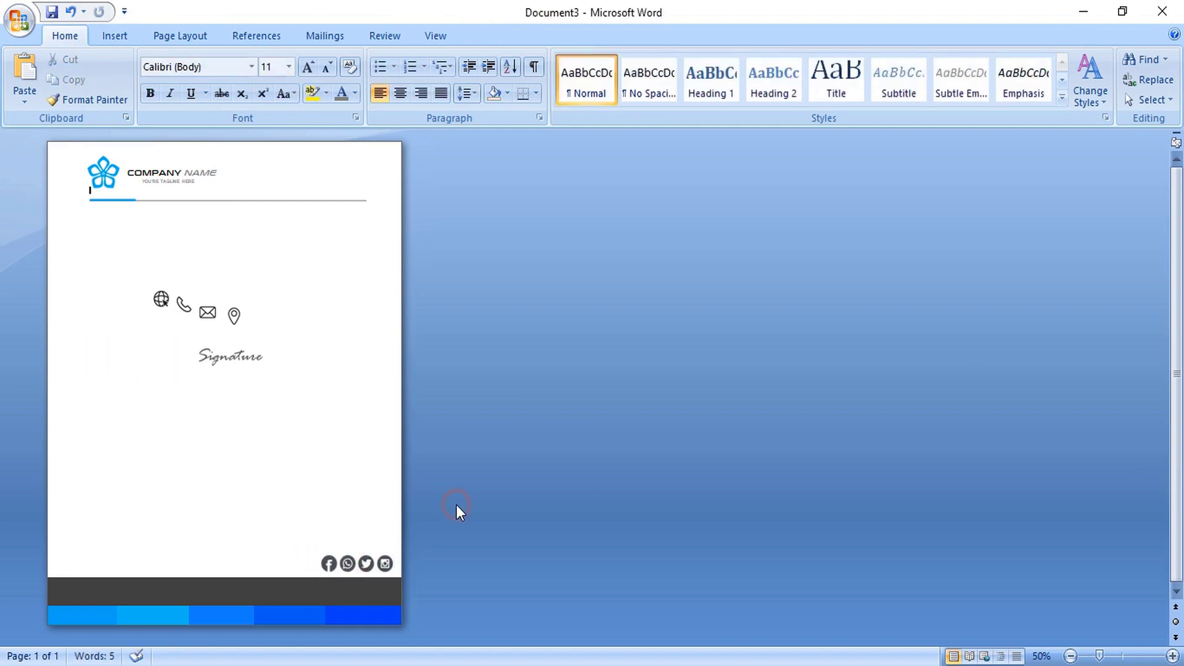
pyautogui.click(230, 353)
pyautogui.moveTo(242, 341)
pyautogui.mouseDown()
pyautogui.moveTo(240, 364)
pyautogui.moveTo(117, 501)
pyautogui.mouseUp()
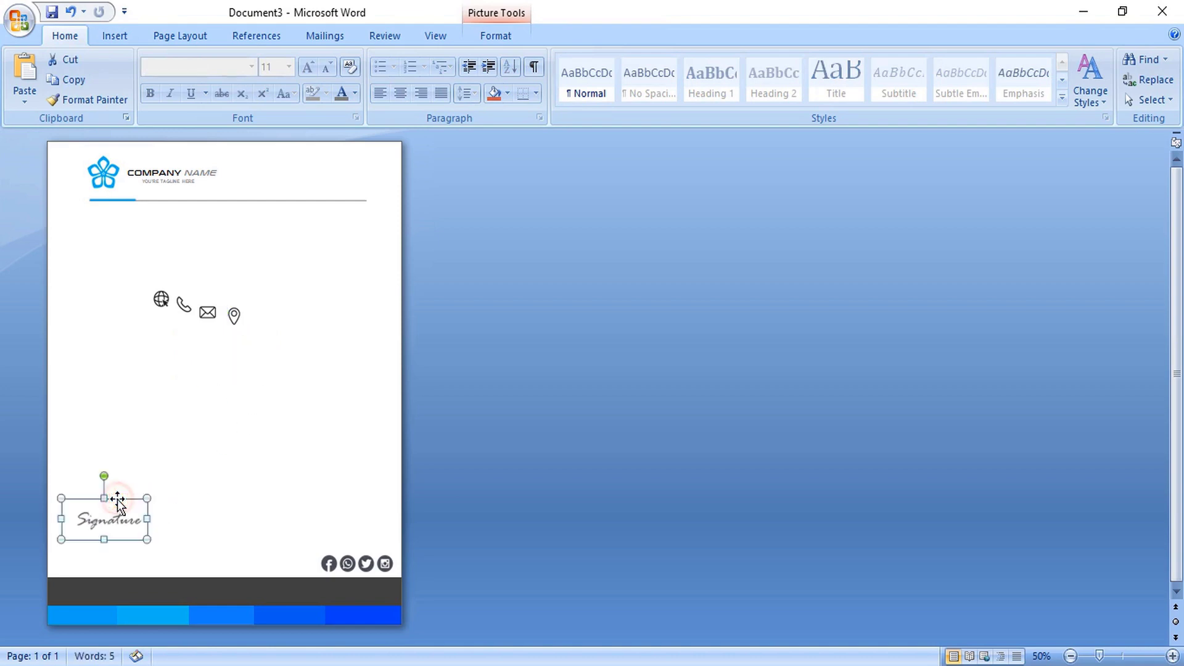
# - Move the globe icon lower and place the phone icon at the footer's left end
pyautogui.click(159, 299)
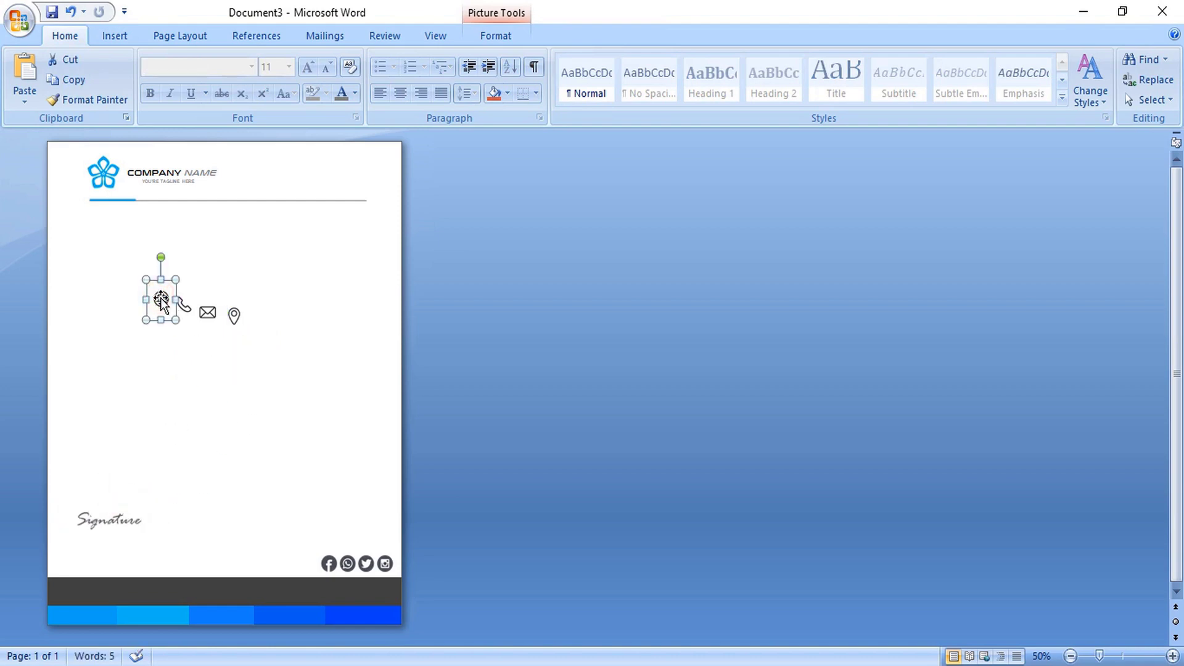
pyautogui.moveTo(162, 308); pyautogui.dragTo(235, 460)
pyautogui.click(208, 316)
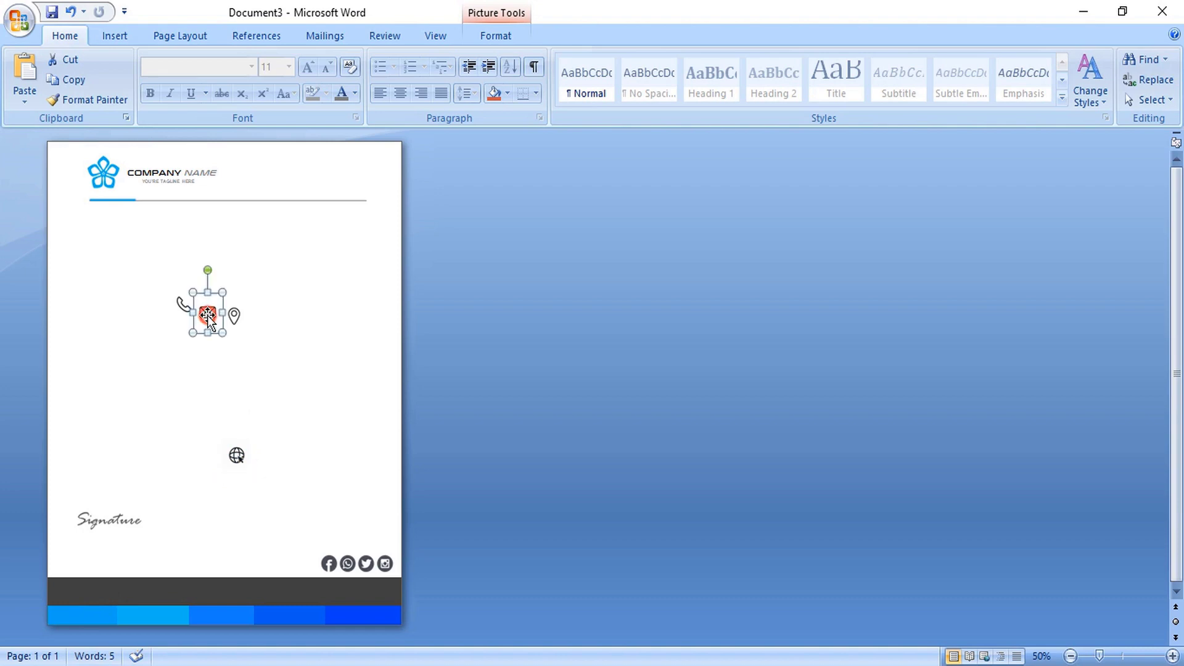
pyautogui.click(184, 305)
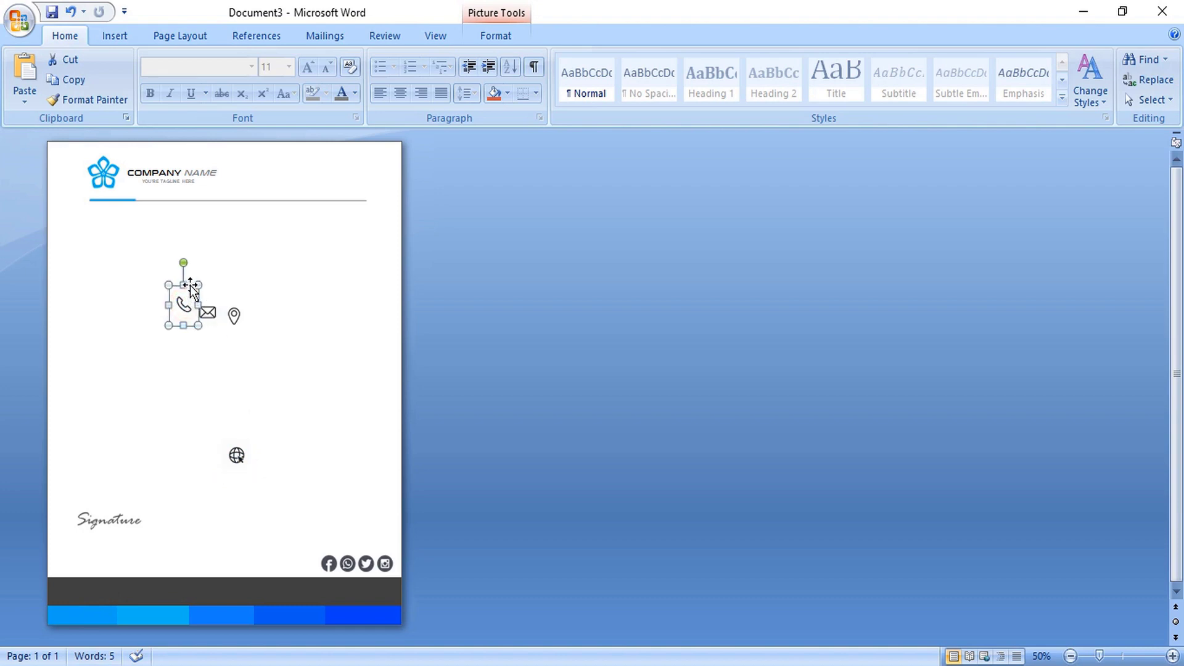
pyautogui.moveTo(190, 285); pyautogui.dragTo(78, 575)
pyautogui.press('Up')
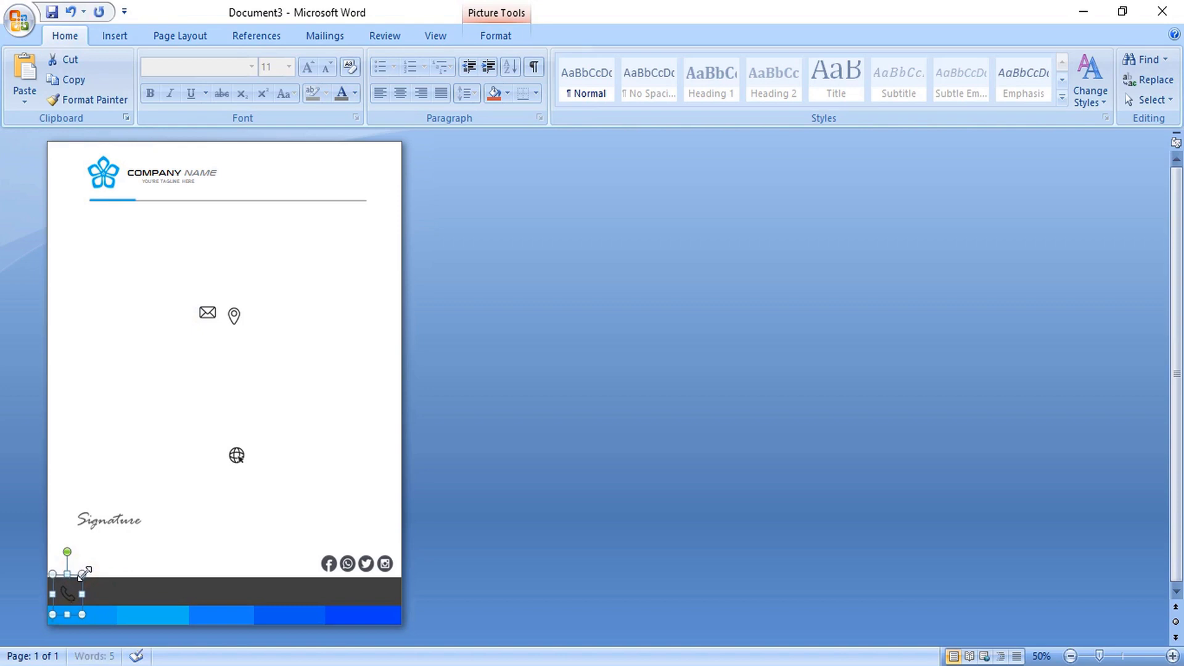
pyautogui.moveTo(76, 594); pyautogui.dragTo(72, 595)
# - Line up the envelope, globe and location-pin icons along the dark footer
pyautogui.click(210, 315)
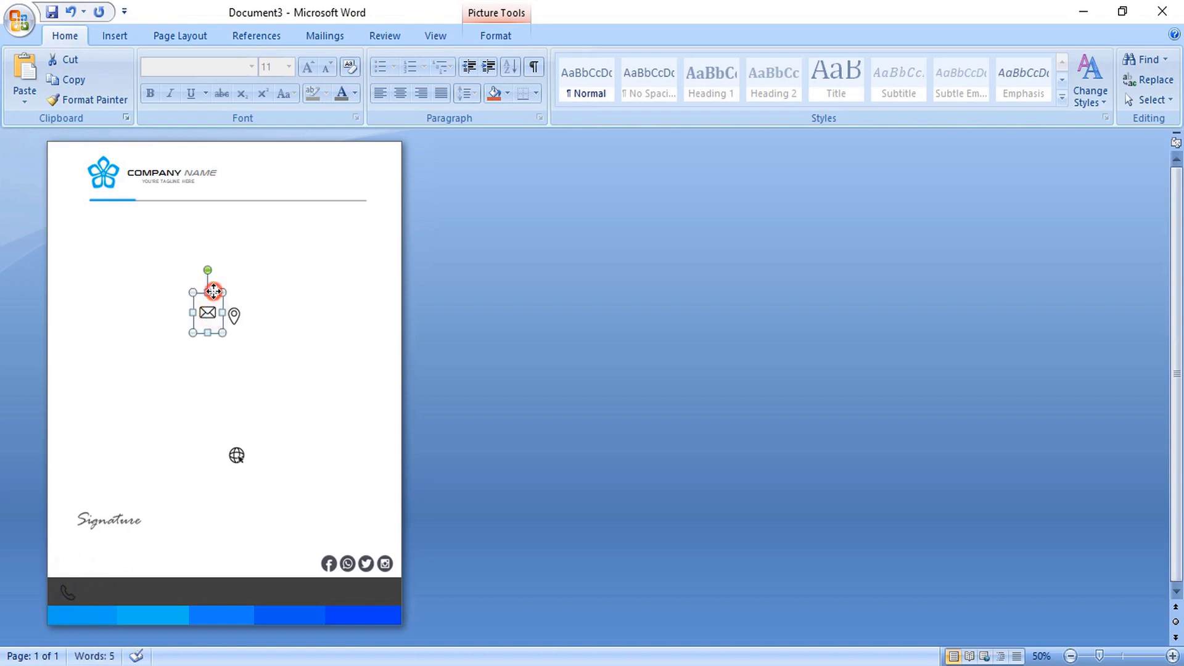
pyautogui.moveTo(214, 291); pyautogui.dragTo(172, 579)
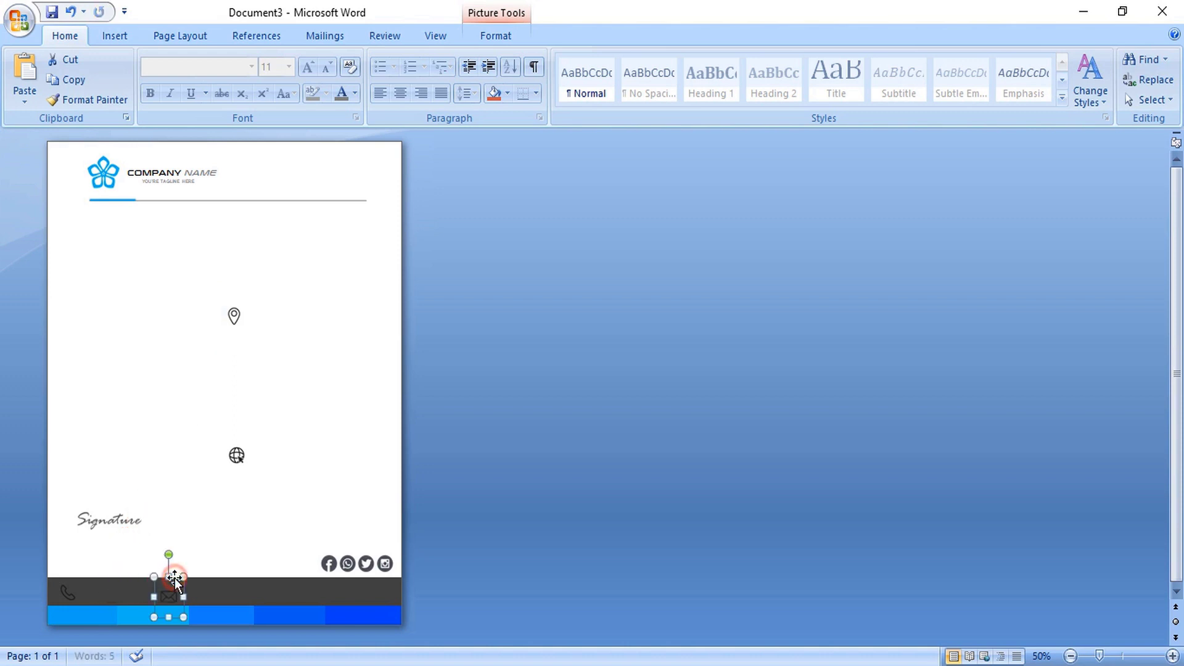
pyautogui.click(237, 457)
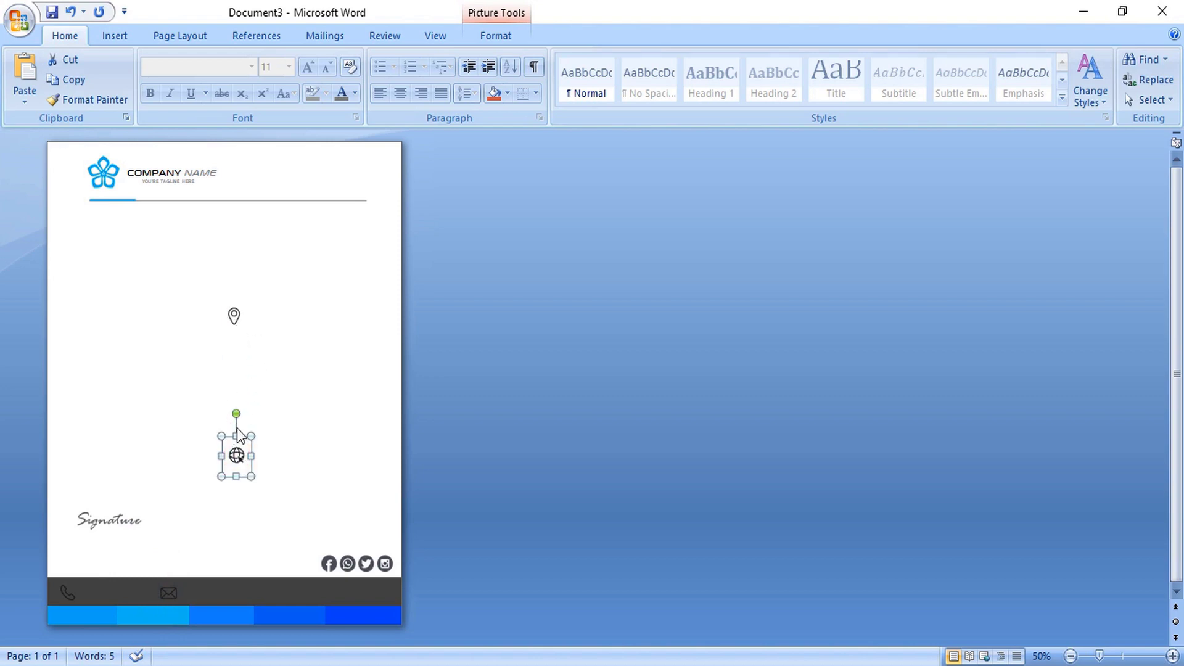
pyautogui.moveTo(243, 436); pyautogui.dragTo(274, 577)
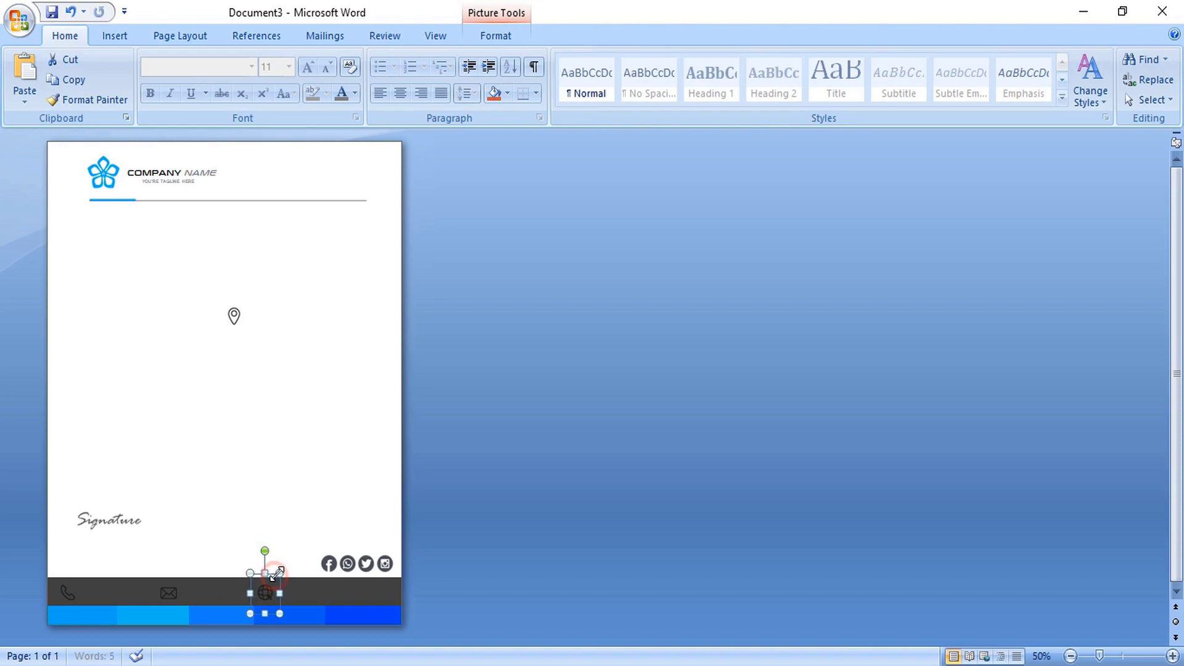
pyautogui.click(235, 314)
pyautogui.moveTo(243, 297); pyautogui.dragTo(341, 569)
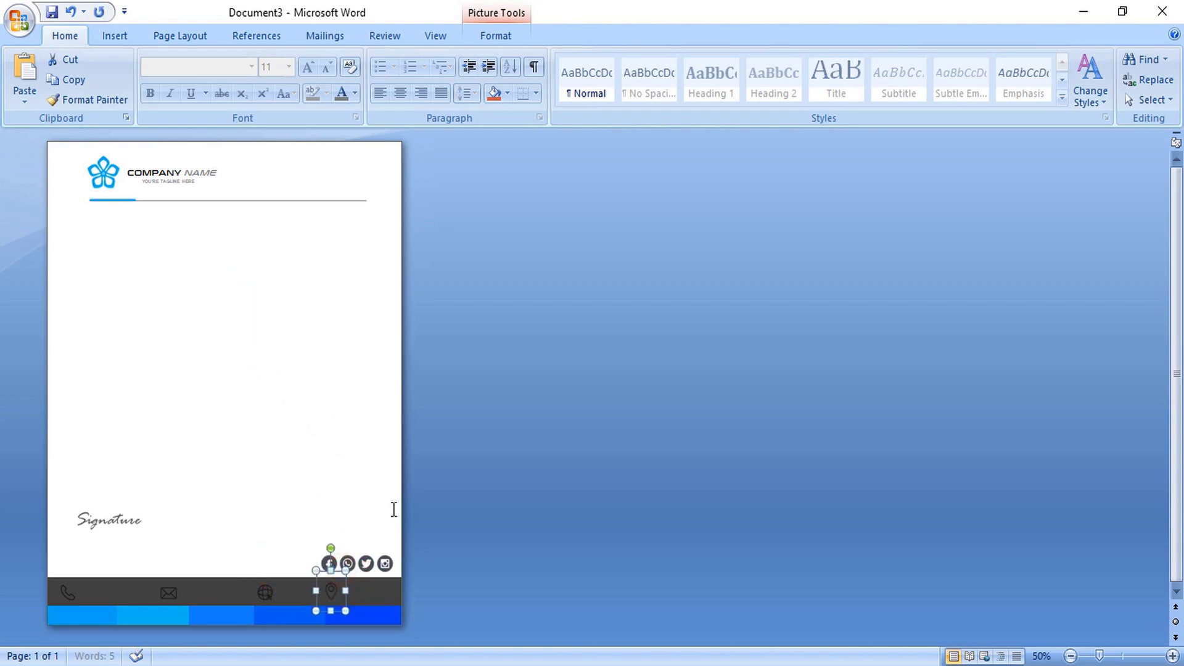
pyautogui.click(68, 593)
# - Give the footer phone icon a light recolour
pyautogui.rightClick(71, 591)
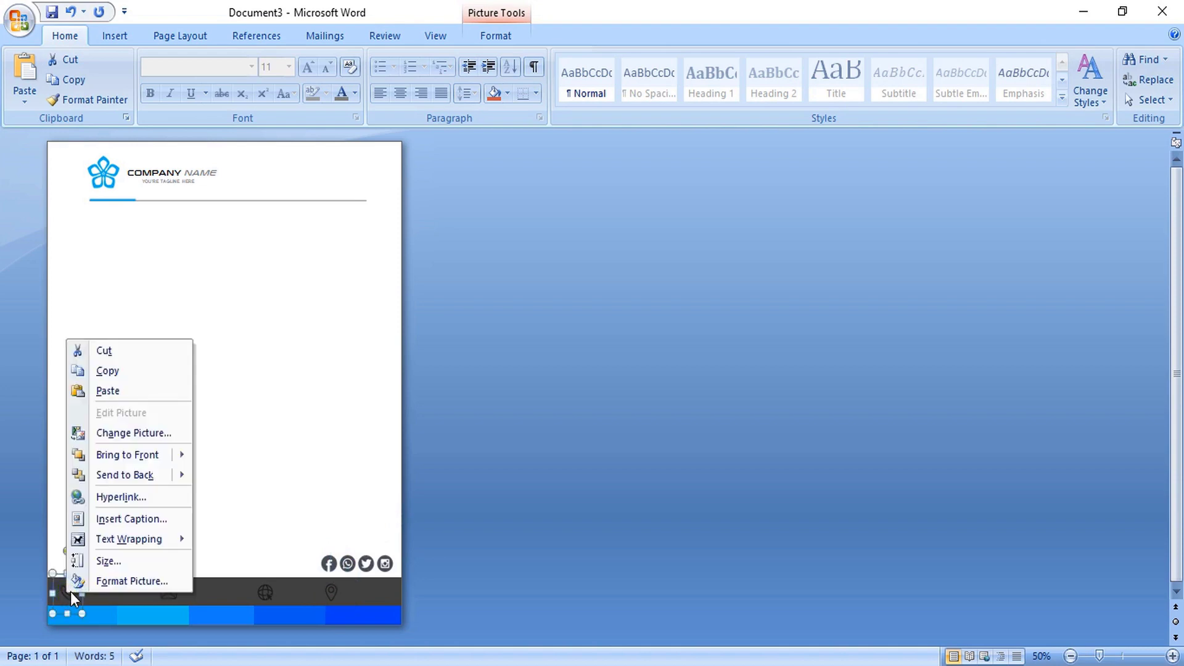
pyautogui.click(114, 583)
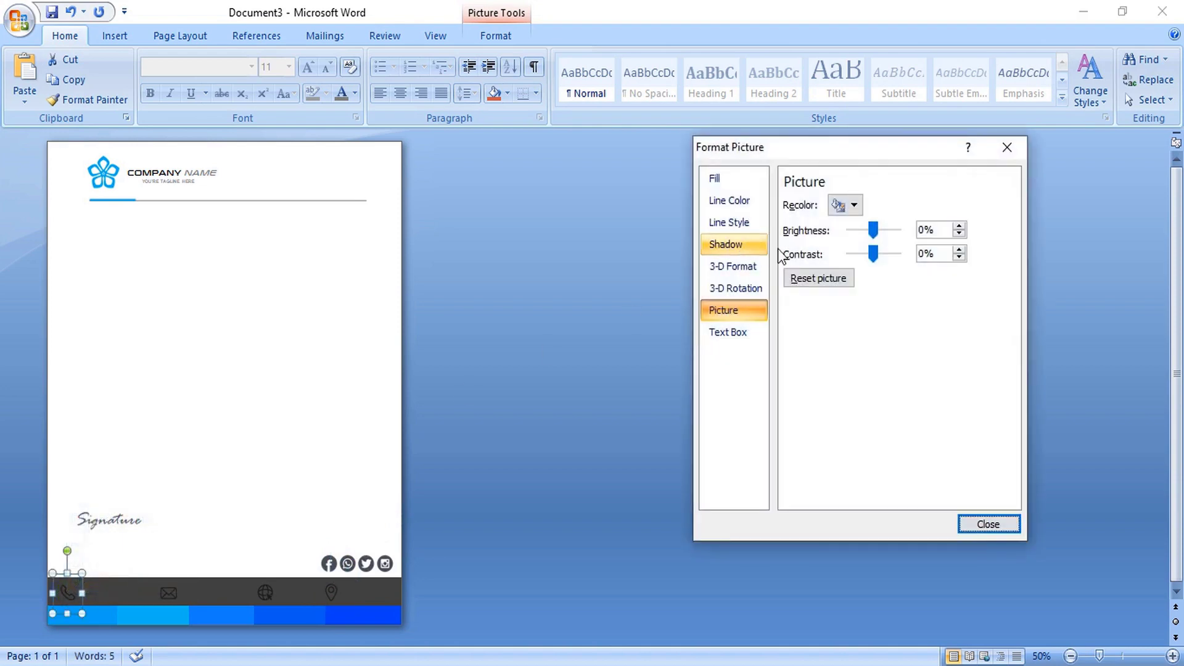
pyautogui.click(853, 206)
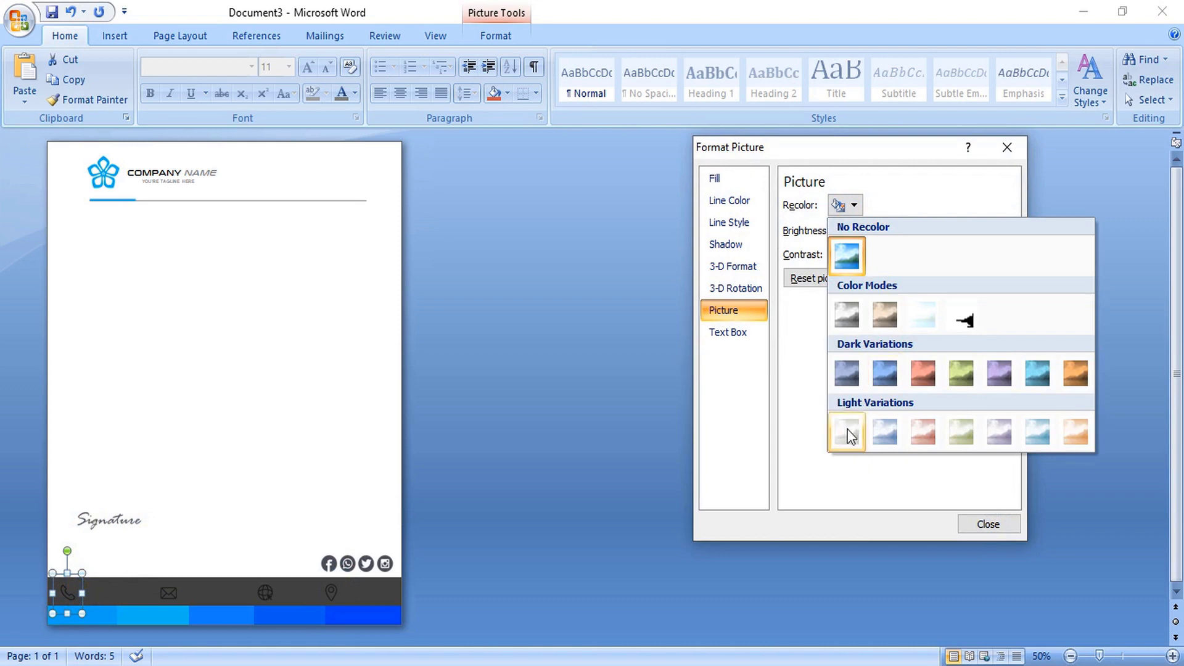
pyautogui.click(849, 431)
pyautogui.click(989, 525)
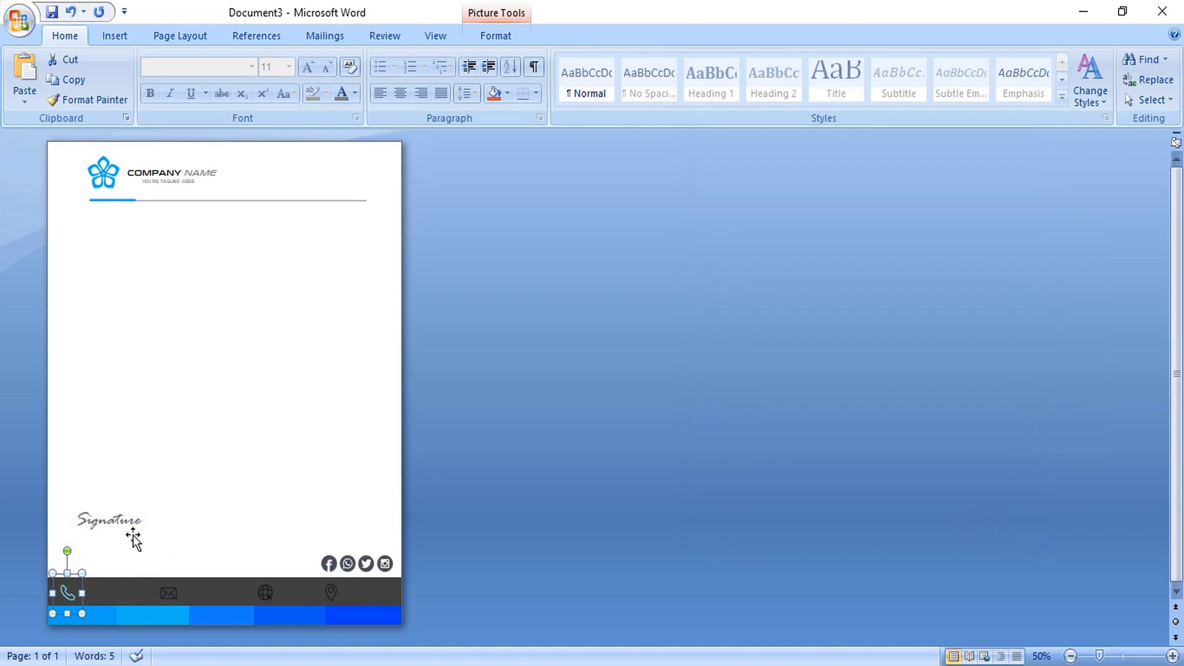
# - Recolour the envelope, globe and pin icons light, with brightness 41 and contrast 52
pyautogui.click(167, 594)
pyautogui.keyDown('shift'); pyautogui.click(265, 594); pyautogui.keyUp('shift')
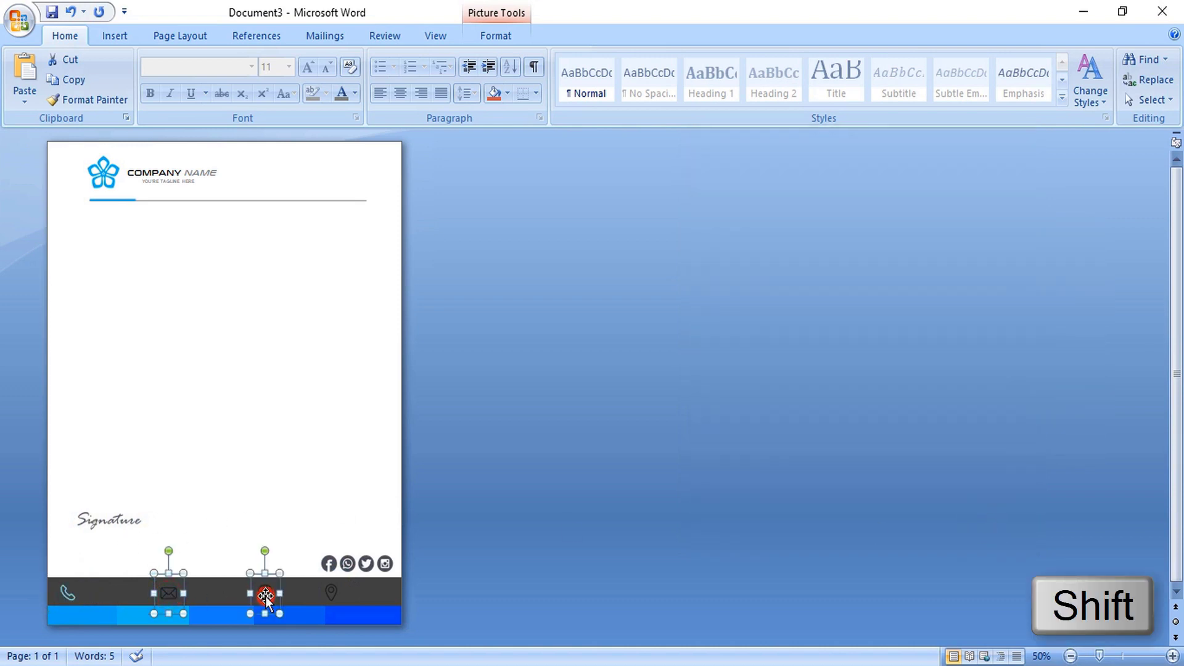
pyautogui.keyDown('shift'); pyautogui.click(330, 593); pyautogui.keyUp('shift')
pyautogui.rightClick(332, 592)
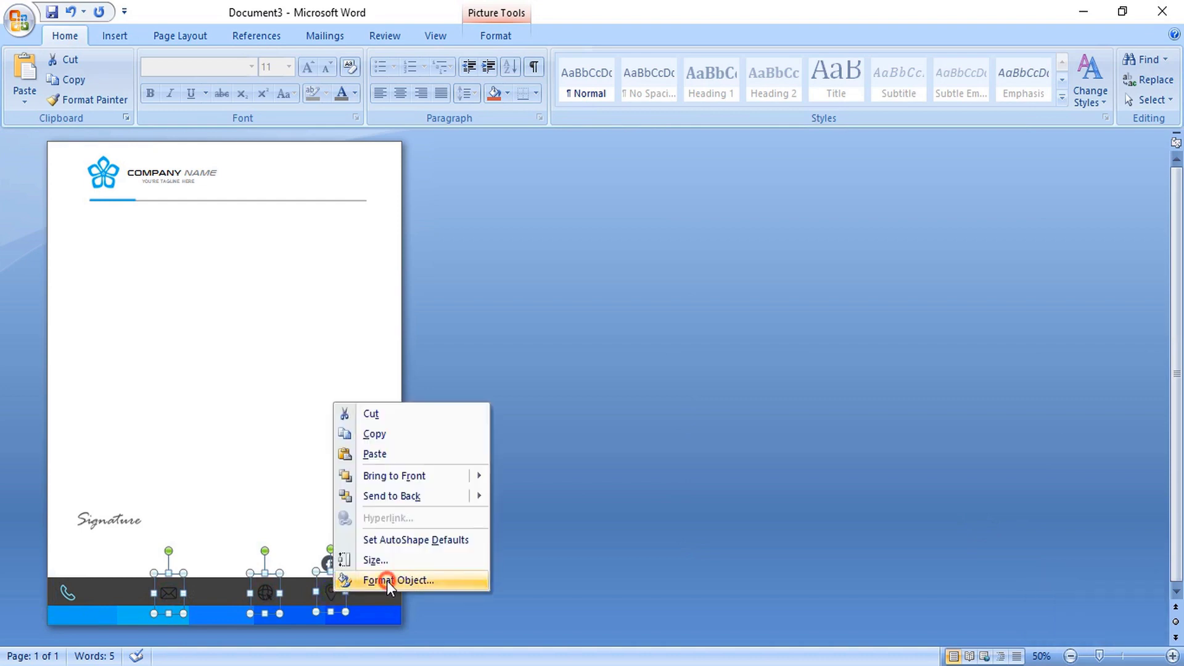
pyautogui.click(386, 580)
pyautogui.click(845, 205)
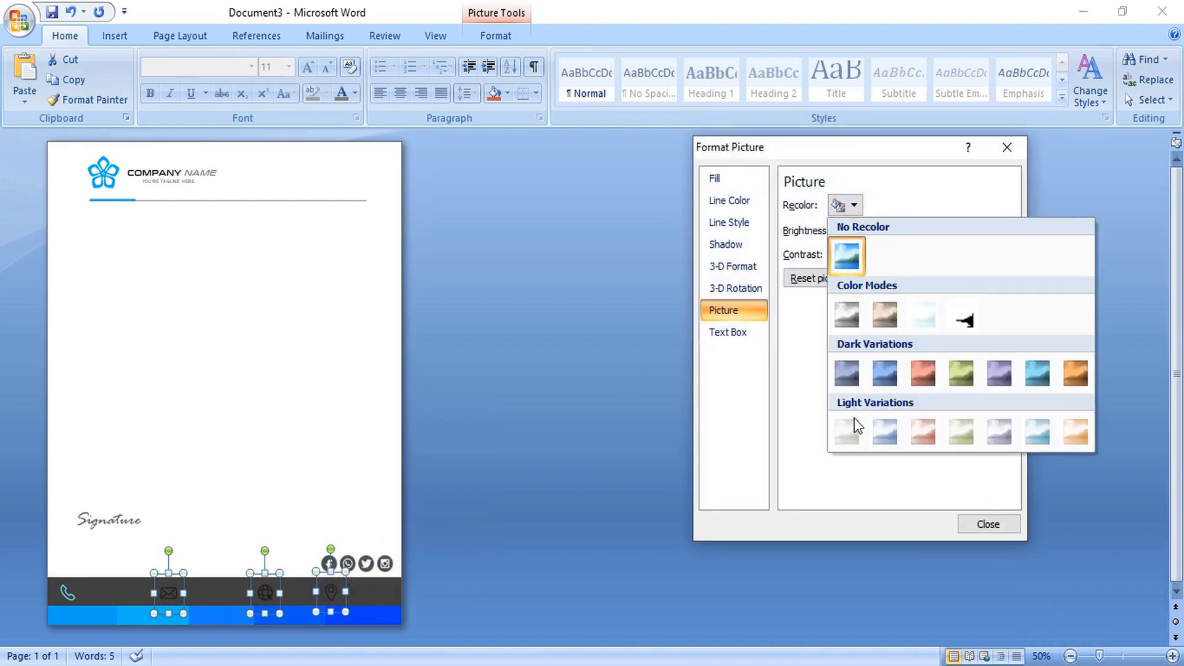
pyautogui.click(854, 438)
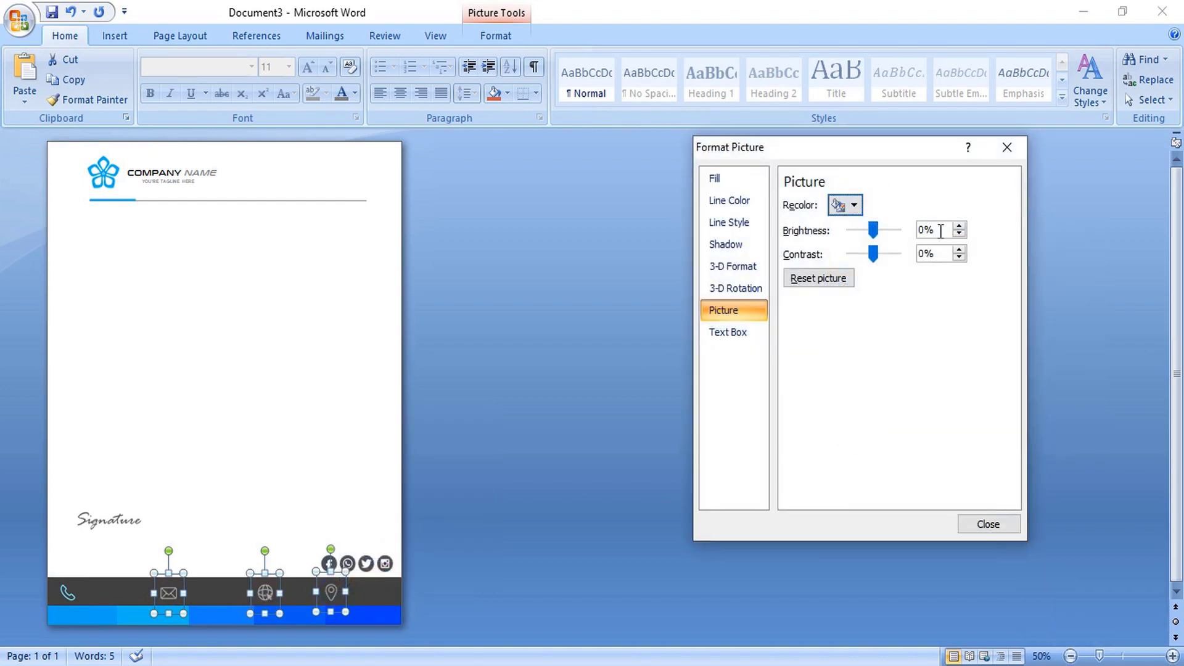
pyautogui.moveTo(935, 229); pyautogui.dragTo(918, 230)
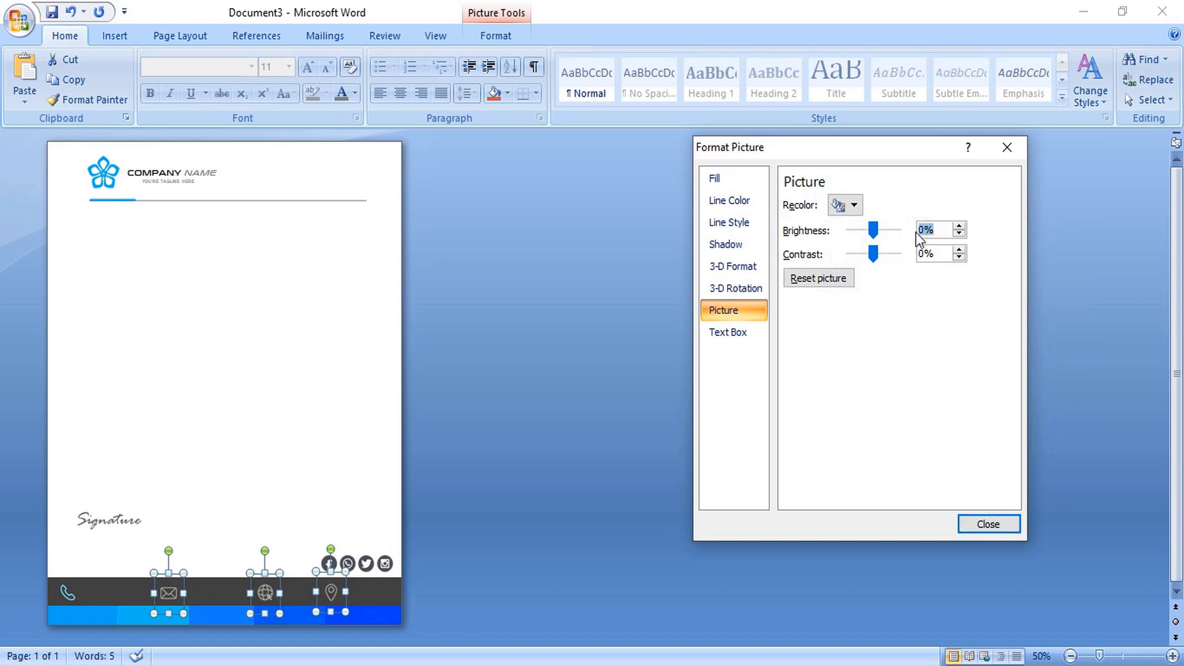
pyautogui.write('41')
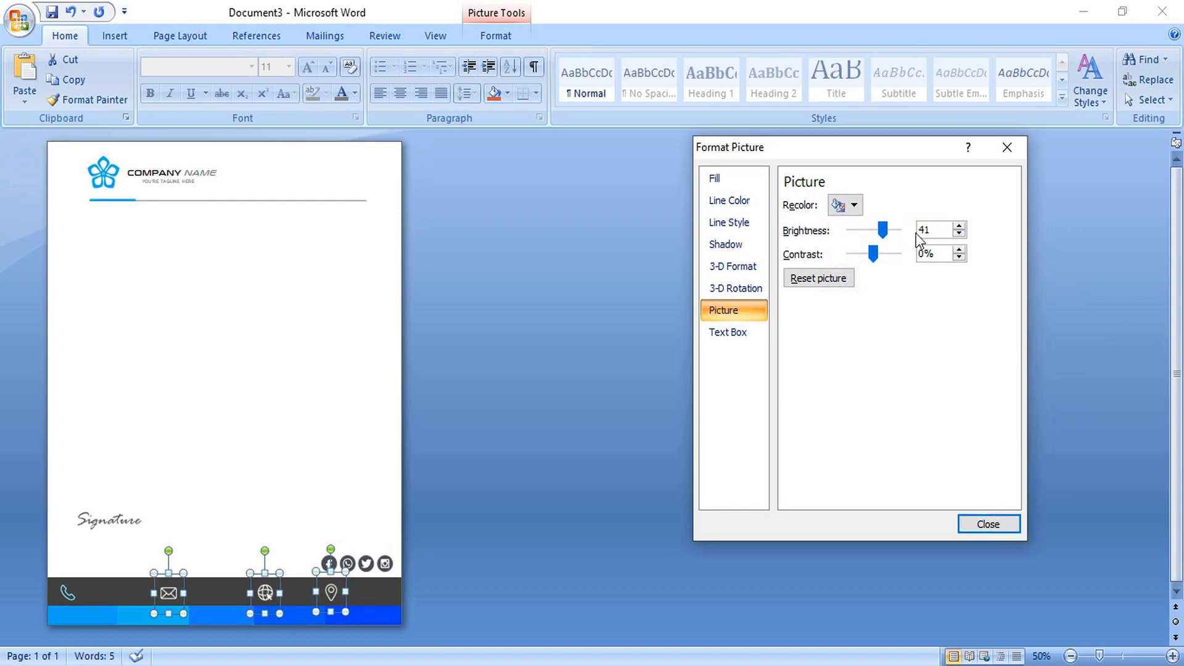
pyautogui.moveTo(930, 252); pyautogui.dragTo(917, 254)
pyautogui.write('52')
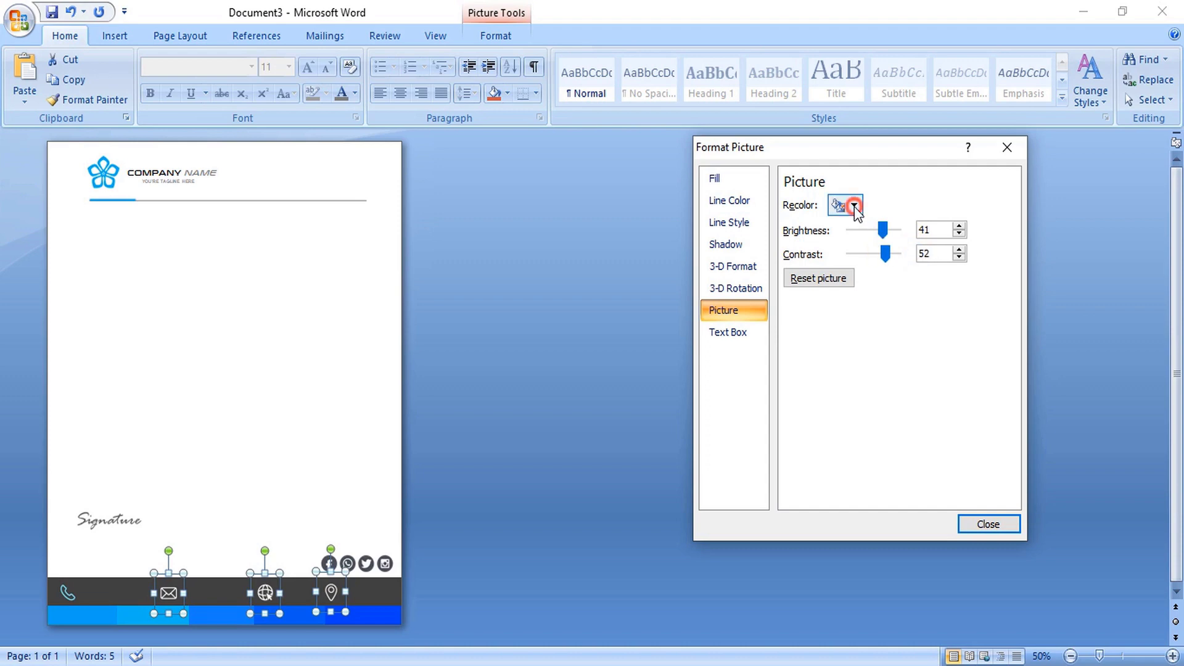
# - Switch the three icons to a light-blue recolour variation and re-enter the brightness value
pyautogui.click(842, 204)
pyautogui.click(1035, 435)
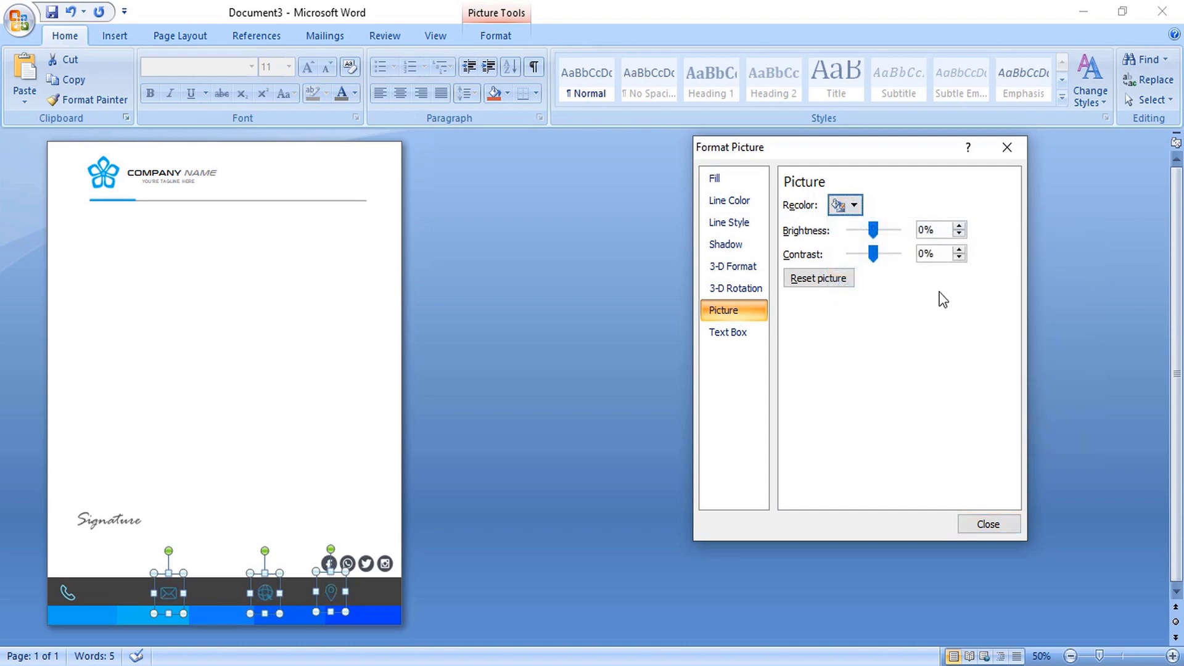
pyautogui.moveTo(942, 227); pyautogui.dragTo(909, 259)
pyautogui.write('41')
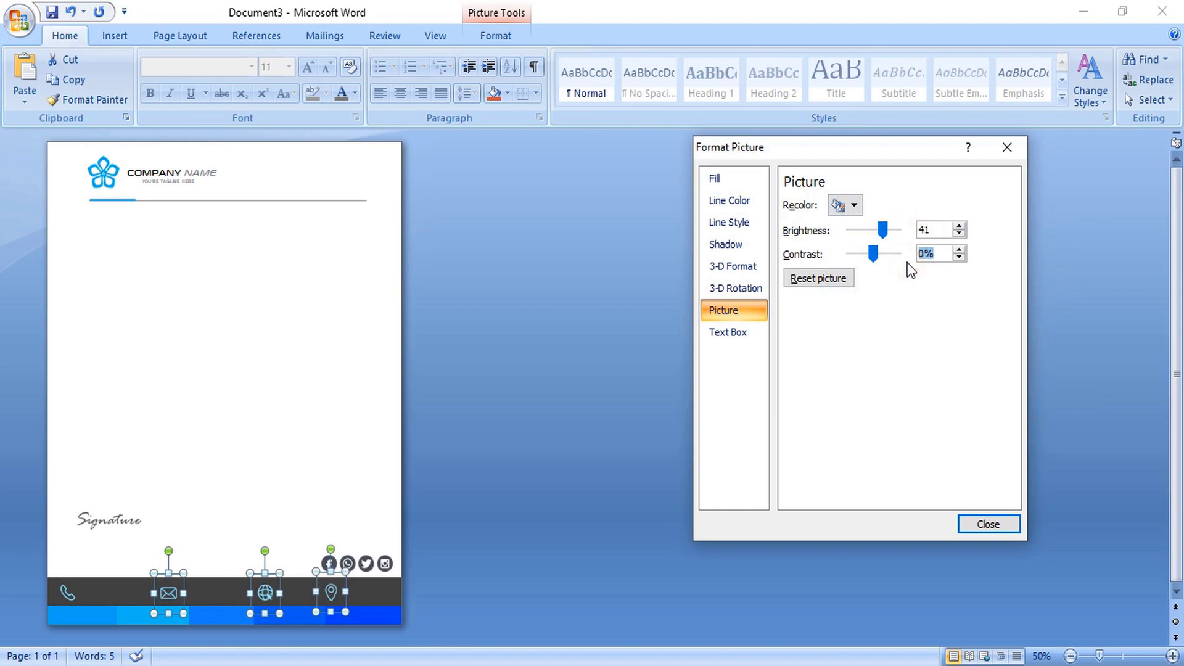
pyautogui.write('52')
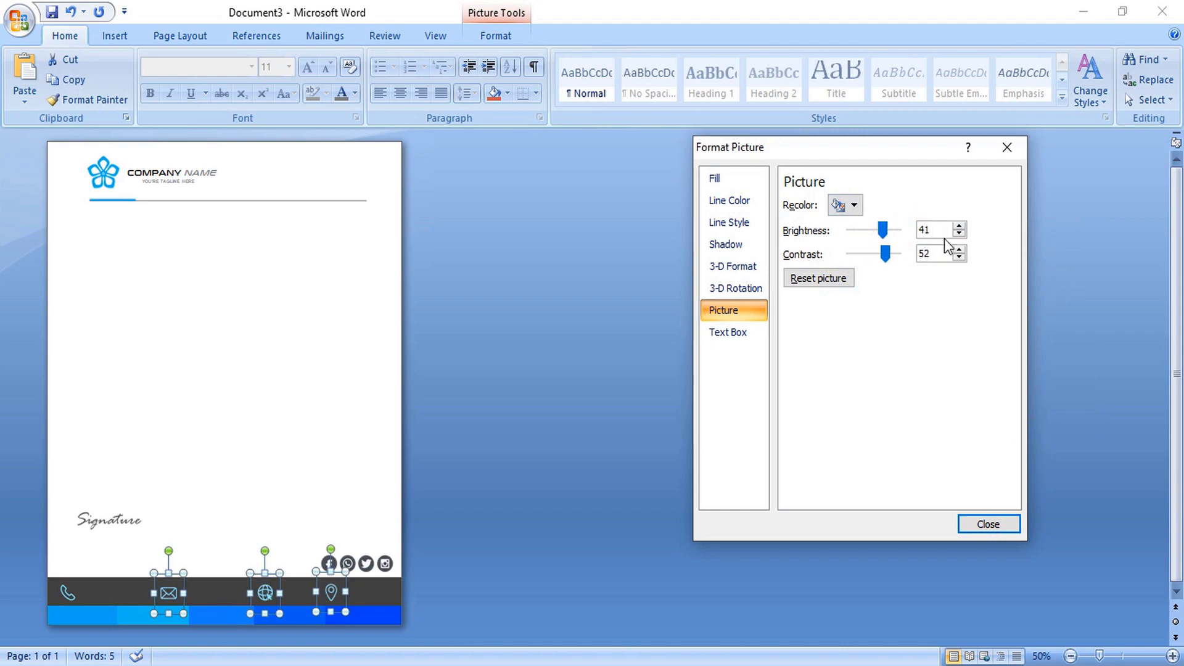
pyautogui.click(984, 523)
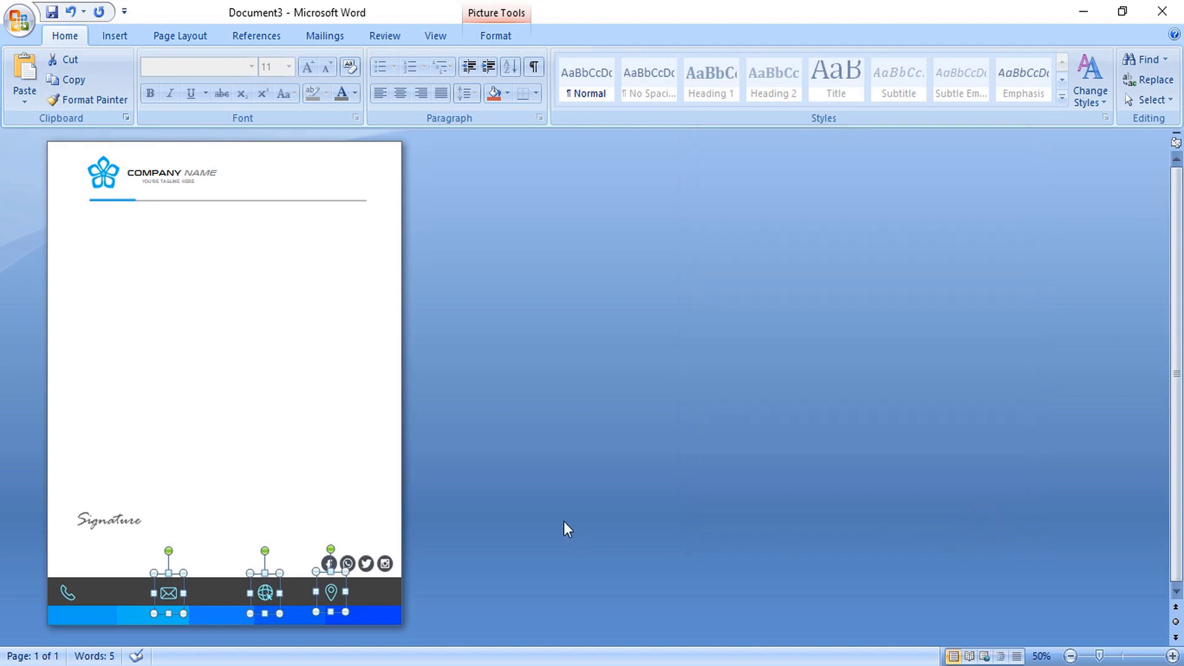
pyautogui.click(462, 495)
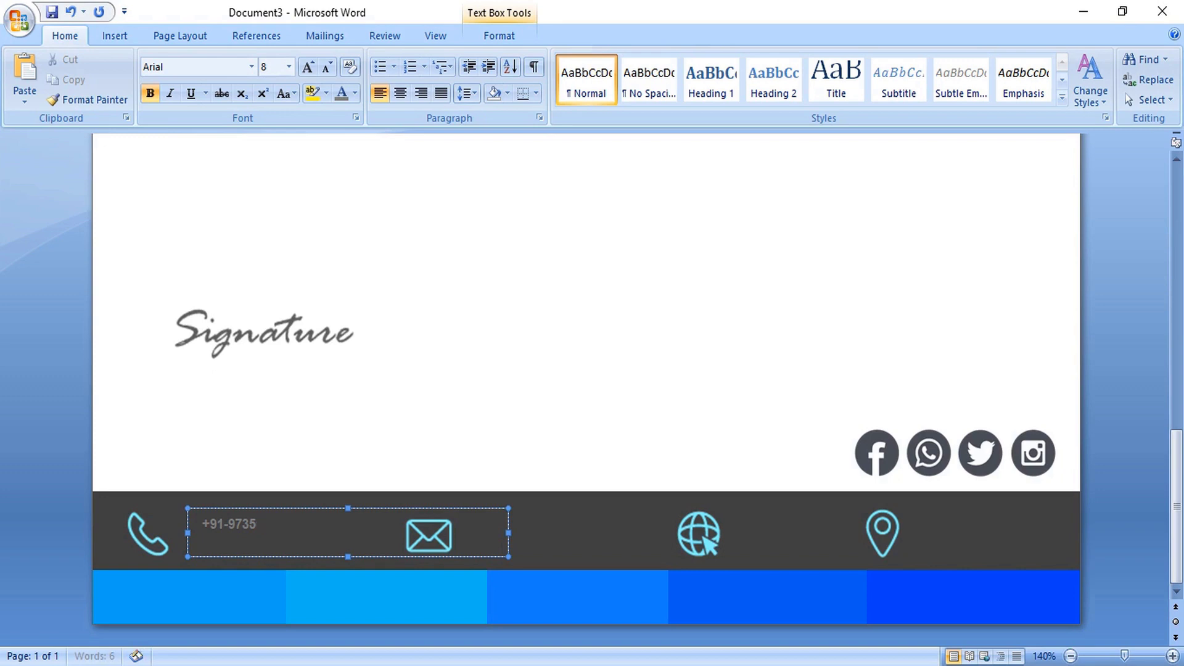
# - End the phone number with -256-458, narrow its box, and set it to 10 pt
pyautogui.press('BackSpace')
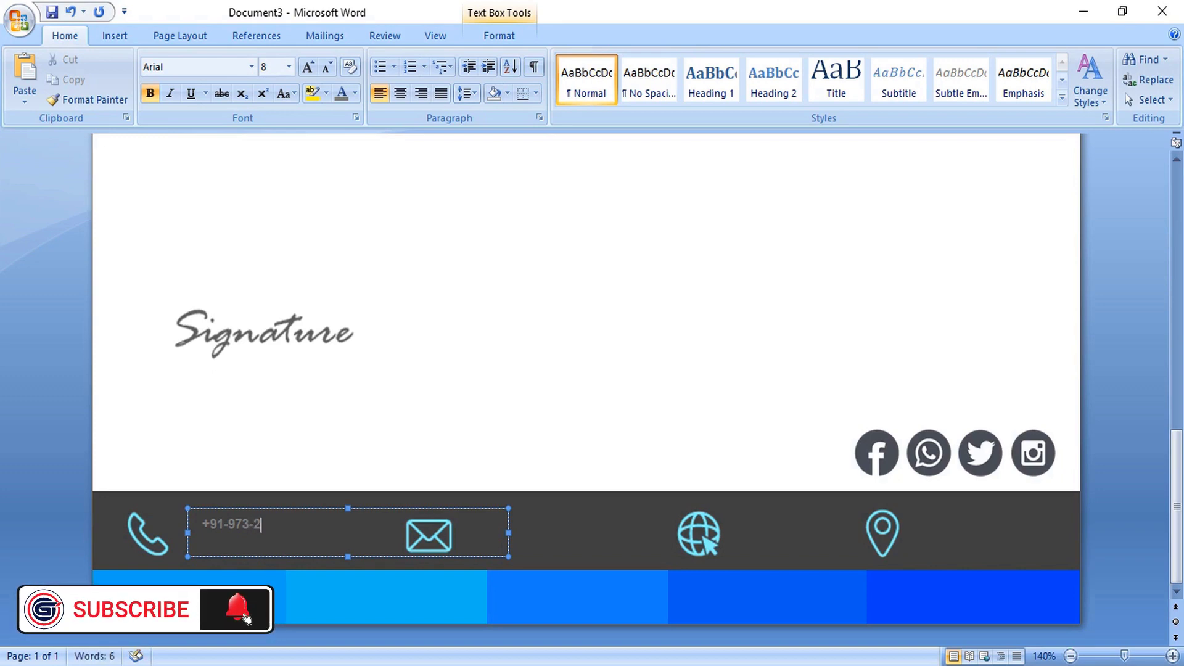
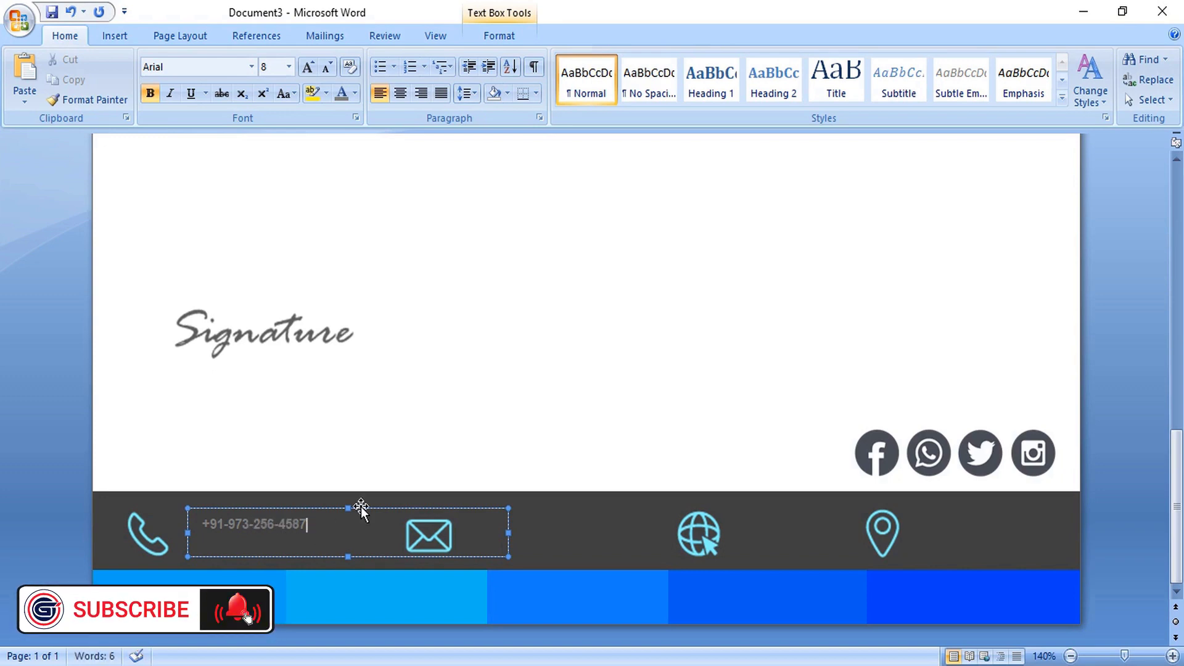
pyautogui.moveTo(508, 532); pyautogui.dragTo(196, 523)
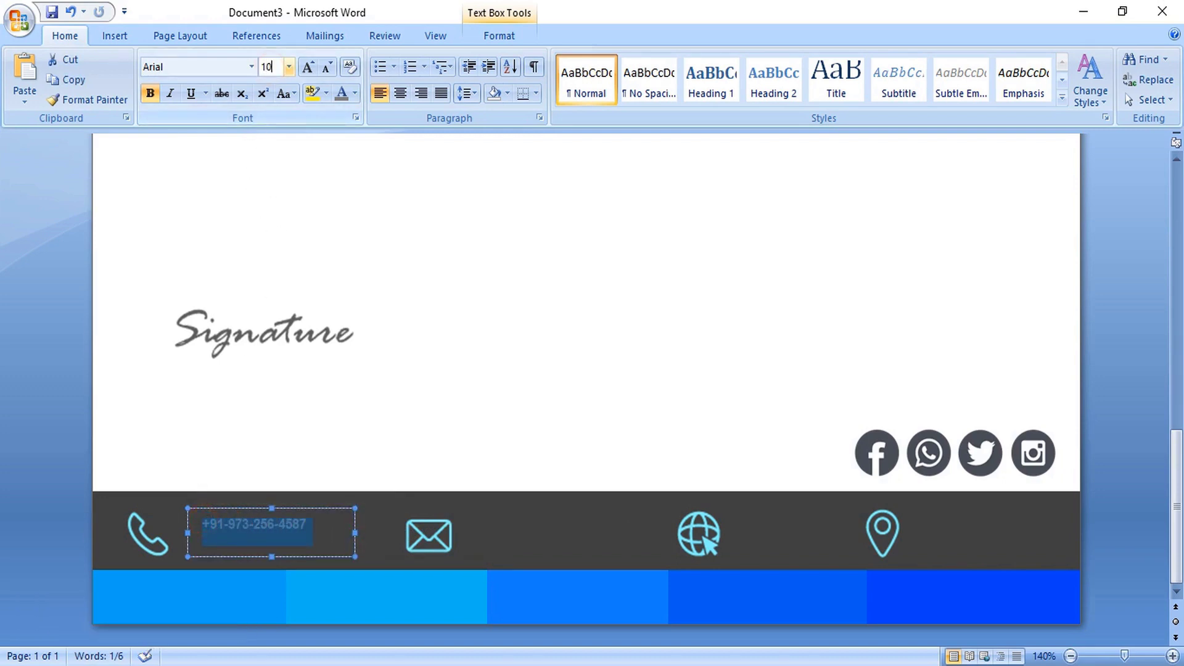
pyautogui.write('10')
pyautogui.press('Return')
# - Nudge the phone number box slightly right beside the phone icon
pyautogui.click(303, 459)
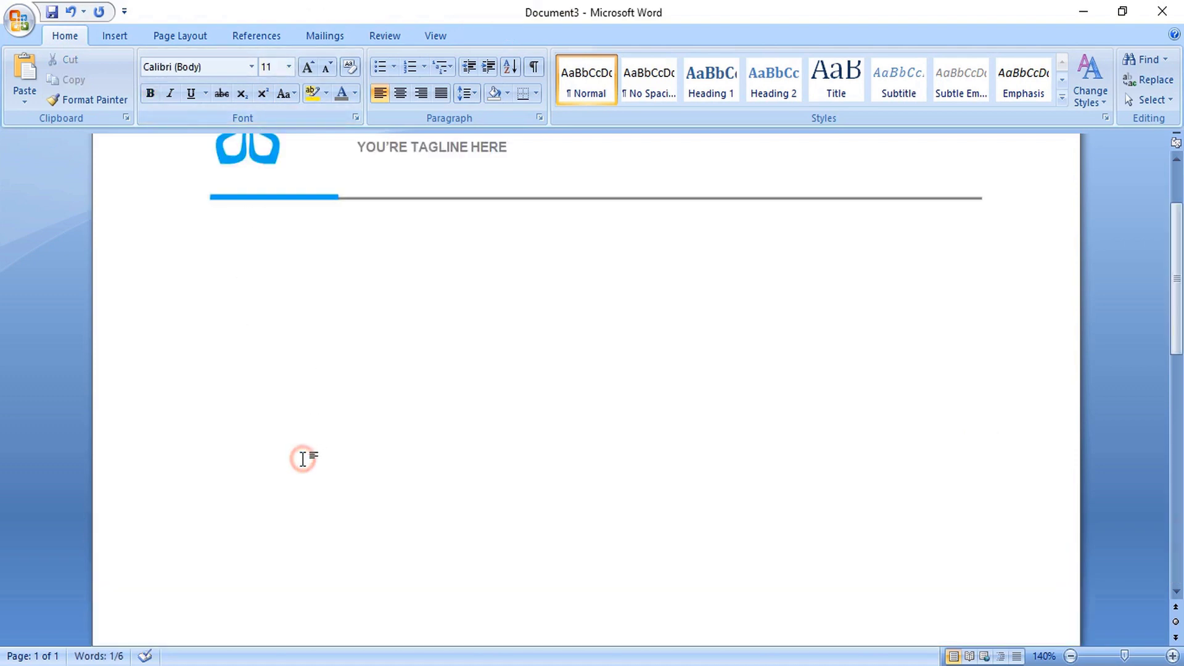
pyautogui.scroll(-8, 345, 439)
pyautogui.click(276, 528)
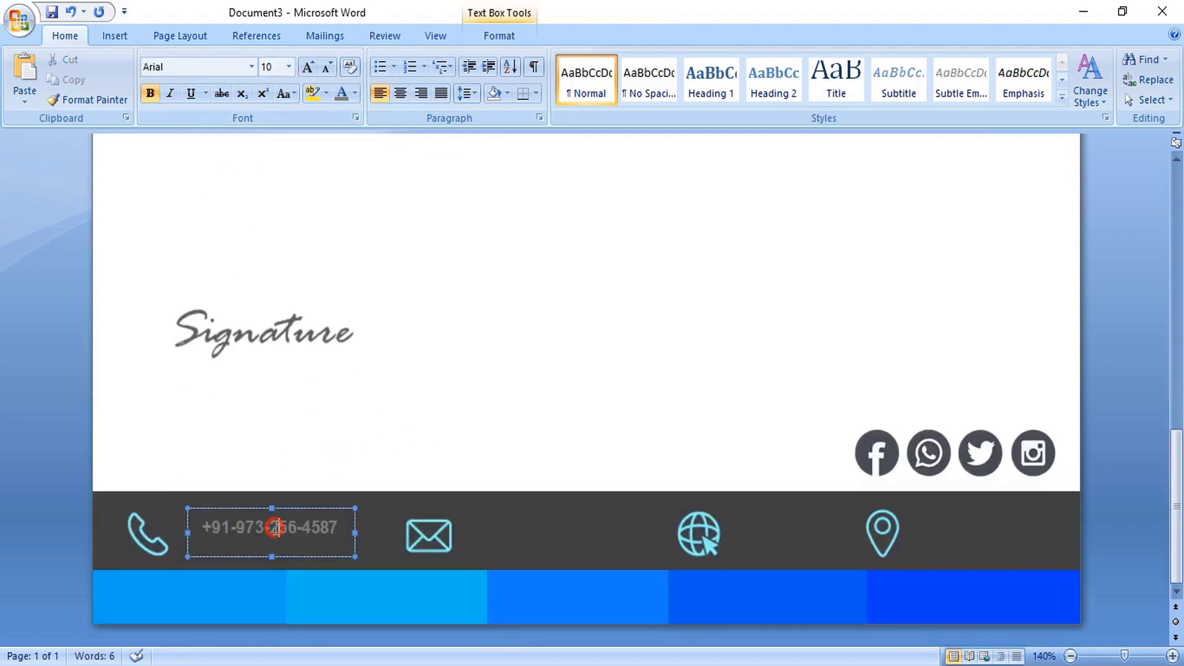
pyautogui.click(282, 509)
pyautogui.click(276, 503)
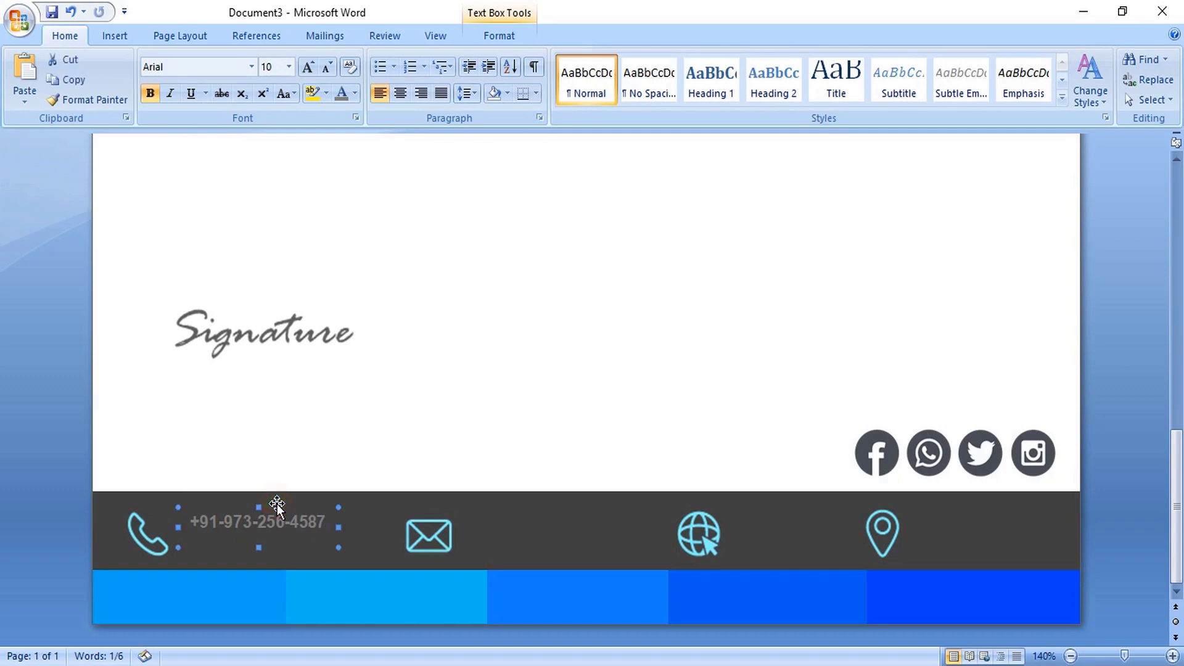
pyautogui.moveTo(277, 506); pyautogui.dragTo(278, 506)
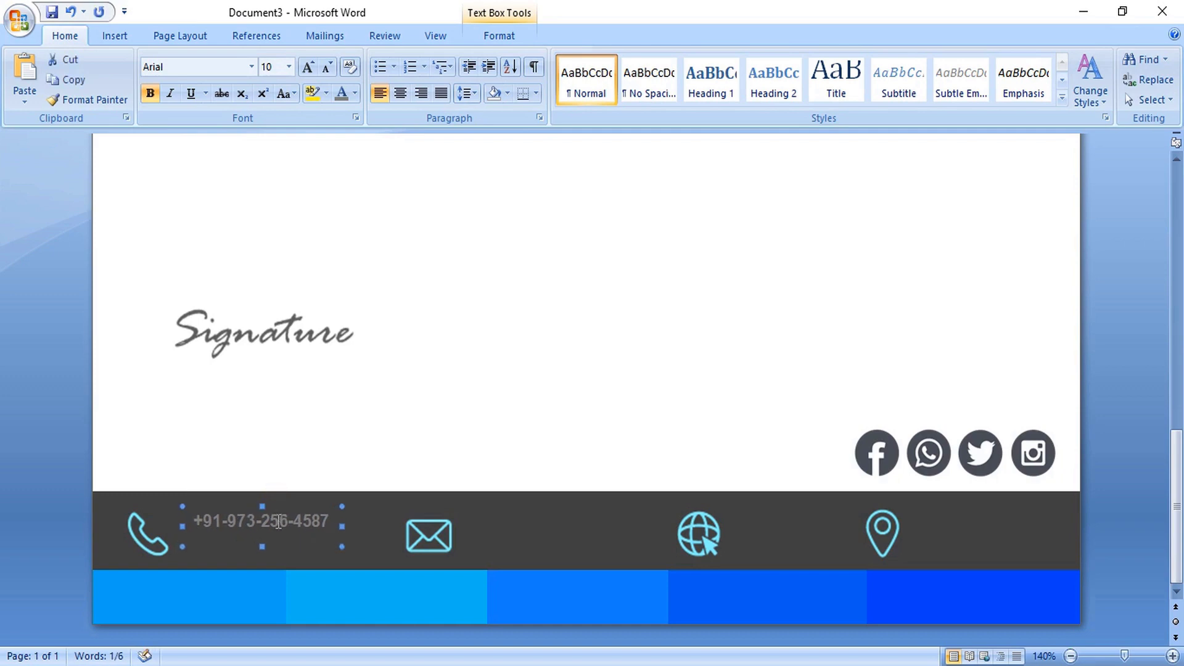
pyautogui.click(356, 95)
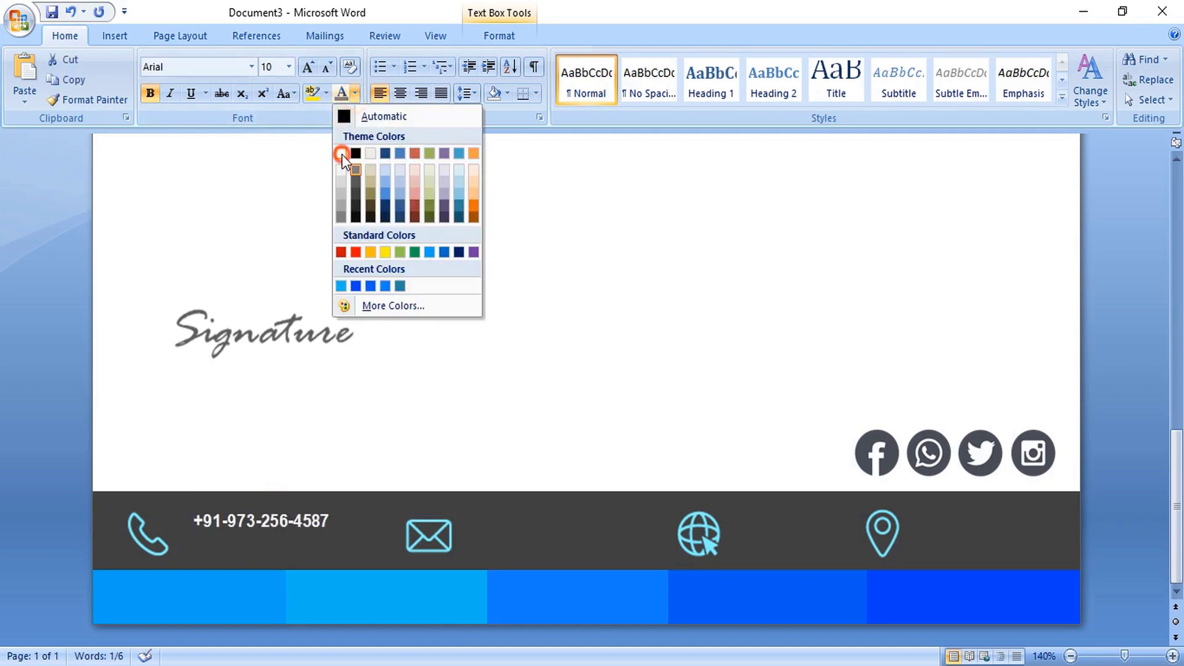
# - Make the phone number text white
pyautogui.click(342, 154)
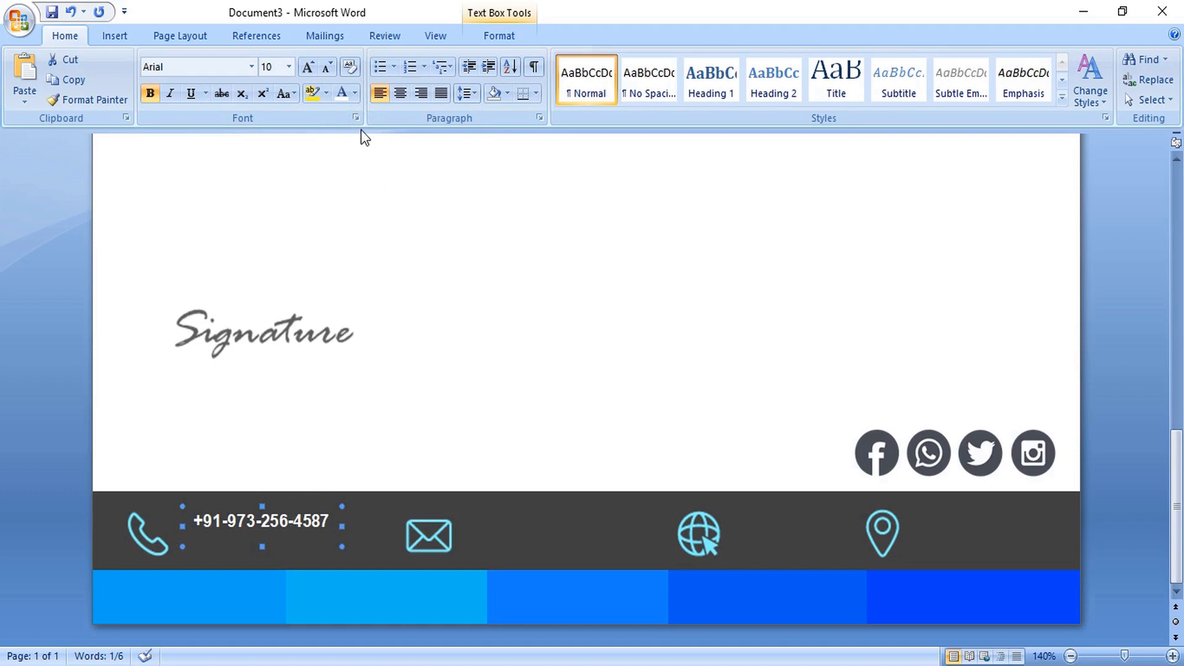
pyautogui.click(356, 94)
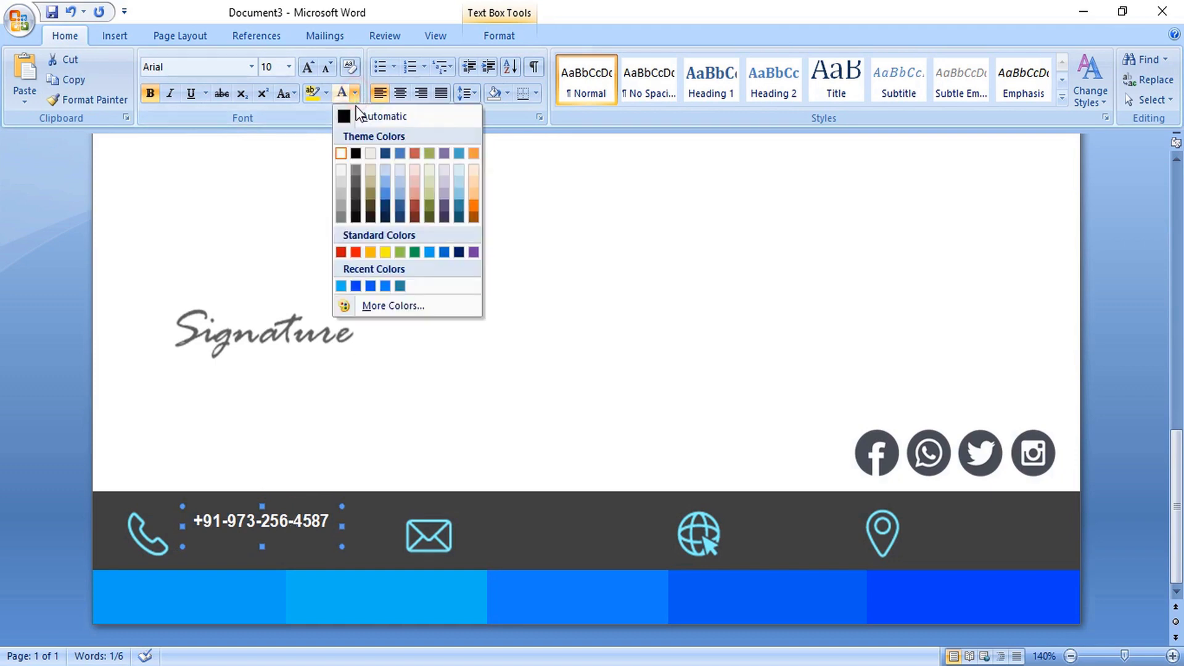
pyautogui.click(342, 180)
# - Copy the phone number box beside the other footer icons and start editing their text
pyautogui.scroll(1, 296, 431)
pyautogui.click(259, 558)
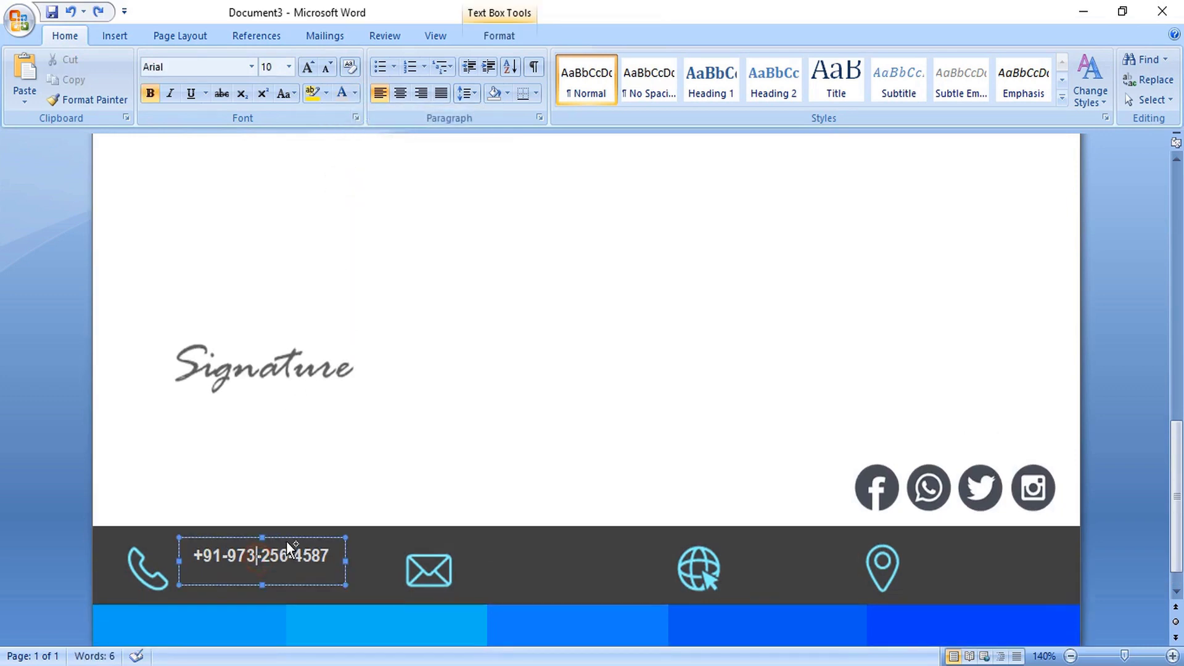
pyautogui.moveTo(287, 538); pyautogui.dragTo(286, 560)
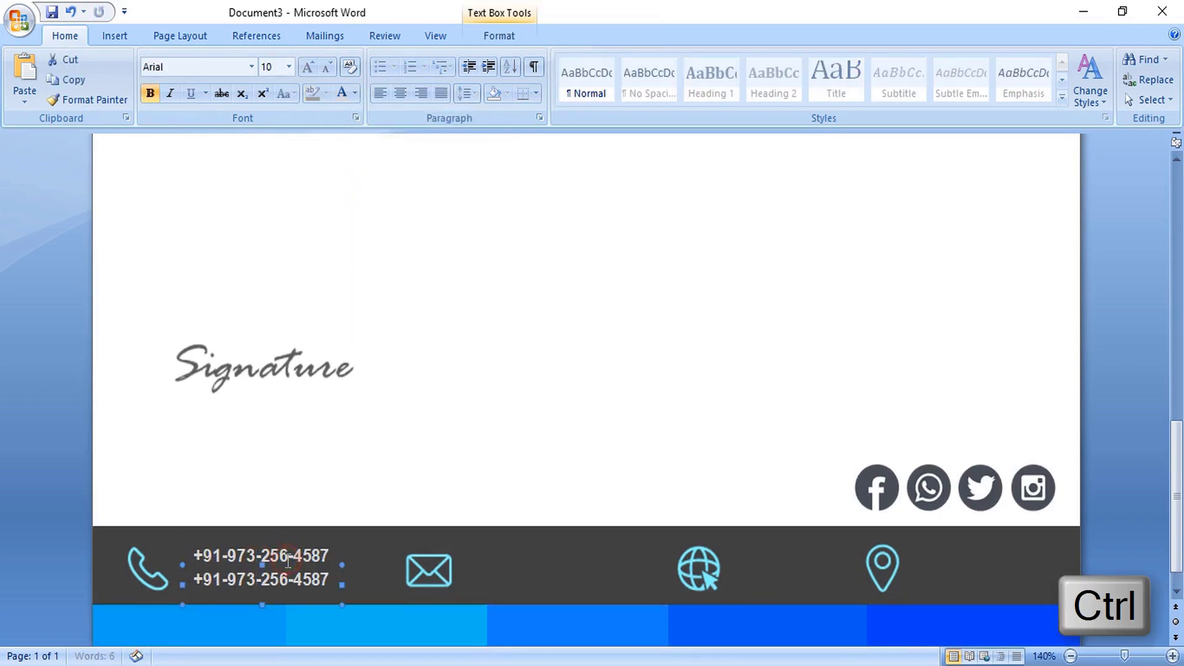
pyautogui.scroll(-1, 286, 560)
pyautogui.moveTo(288, 509); pyautogui.dragTo(994, 502)
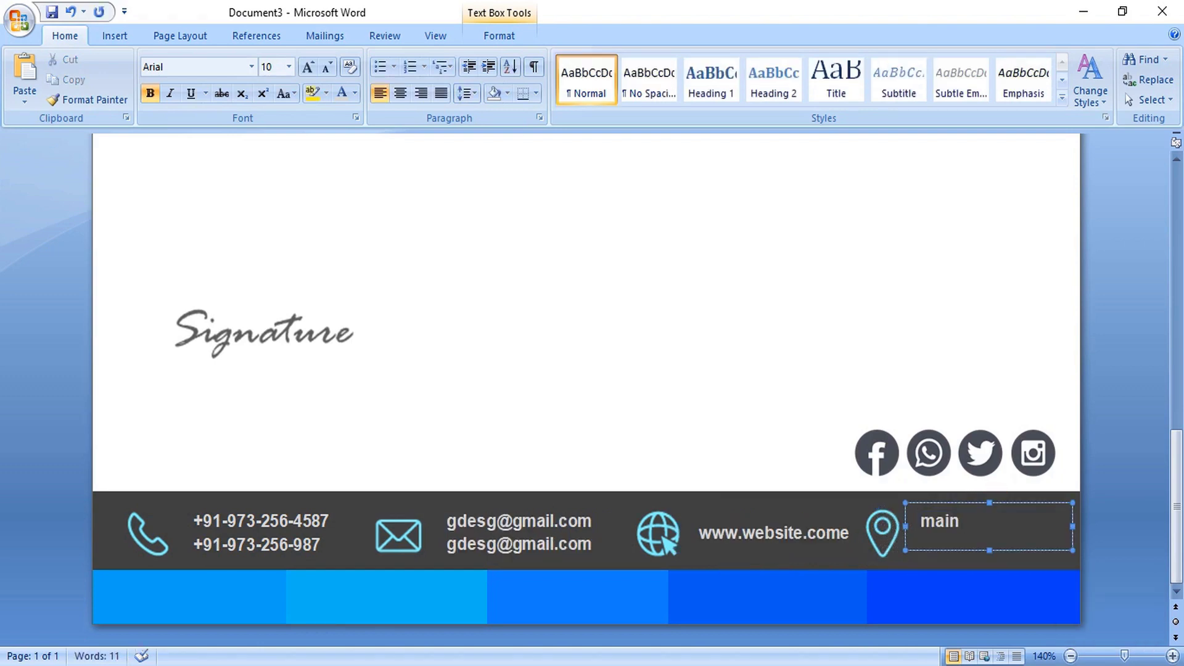
pyautogui.write('r')
pyautogui.write('ic Island')
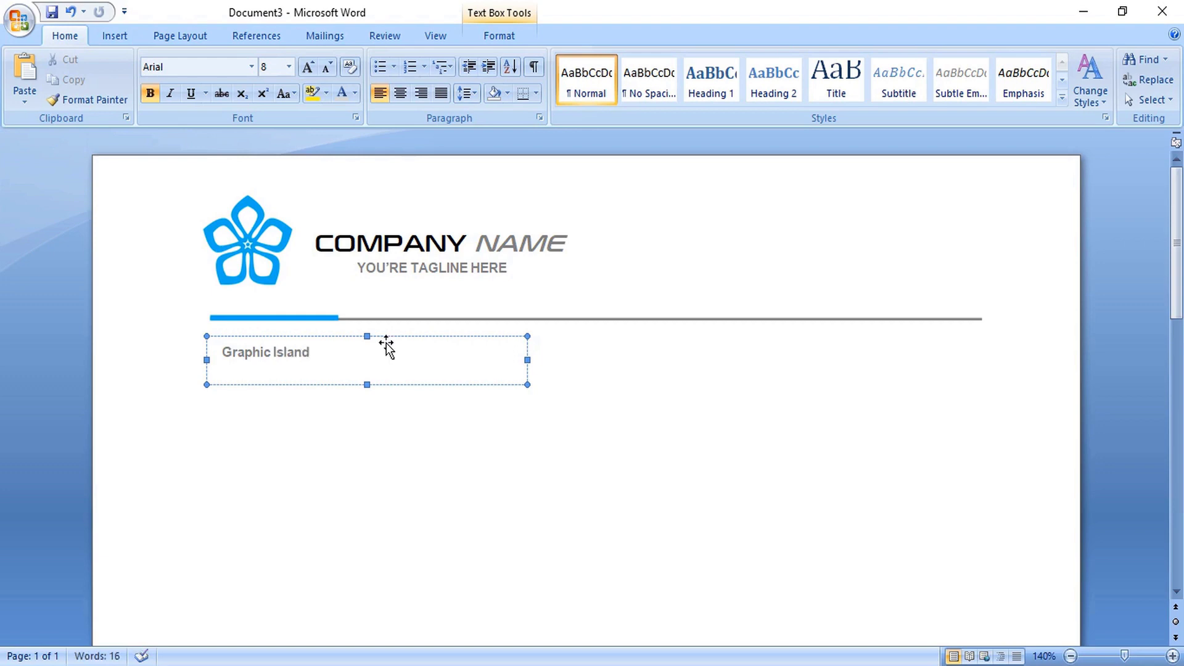
# - Colour the Graphic Island text blue
pyautogui.moveTo(310, 352); pyautogui.dragTo(225, 352)
pyautogui.click(354, 93)
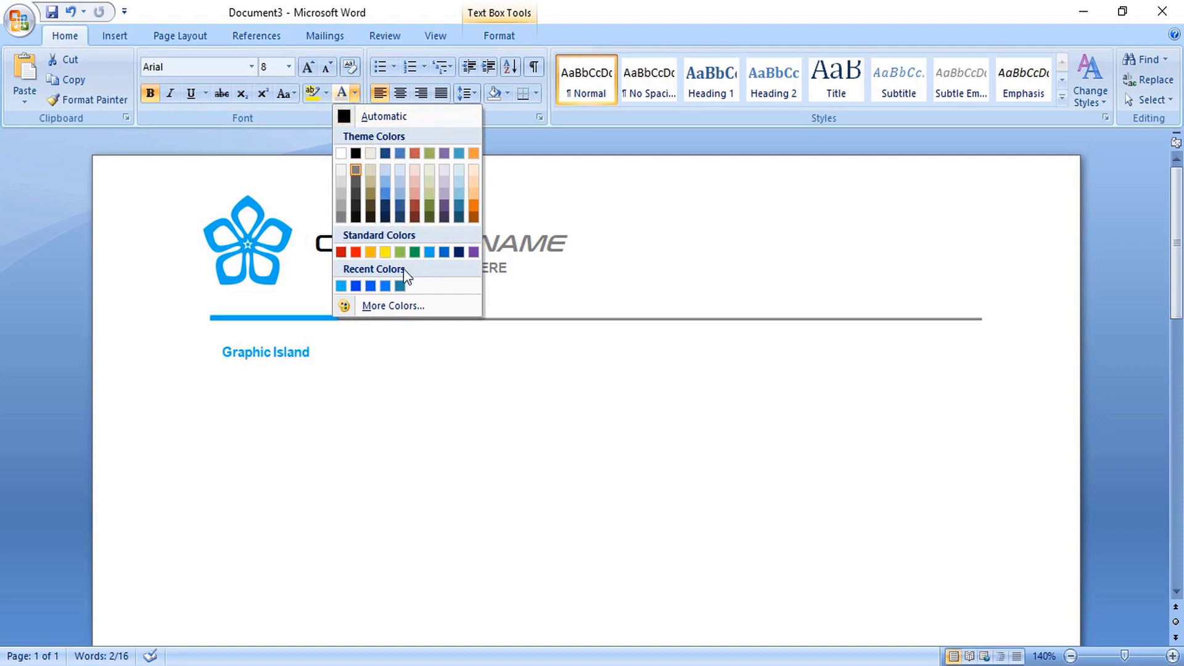
pyautogui.click(341, 288)
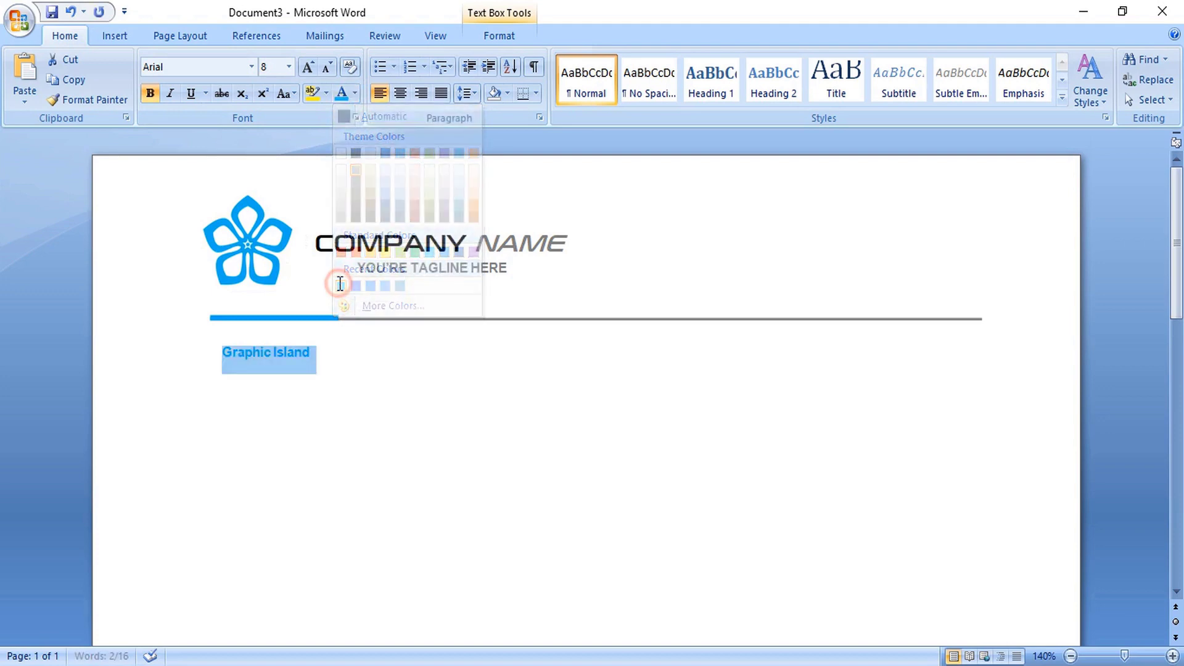
pyautogui.click(290, 409)
# - Duplicate the Graphic Island box below it and type the address and e-mail lines
pyautogui.keyDown('ctrl'); pyautogui.click(282, 349); pyautogui.keyUp('ctrl')
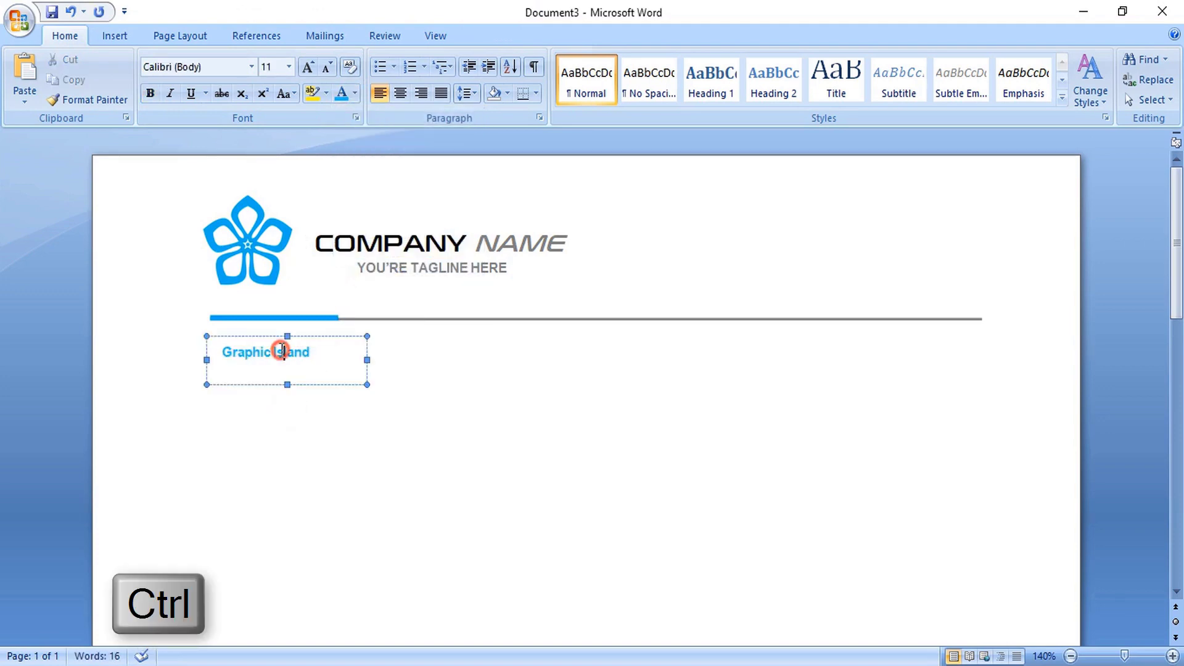
pyautogui.moveTo(296, 336); pyautogui.dragTo(298, 361)
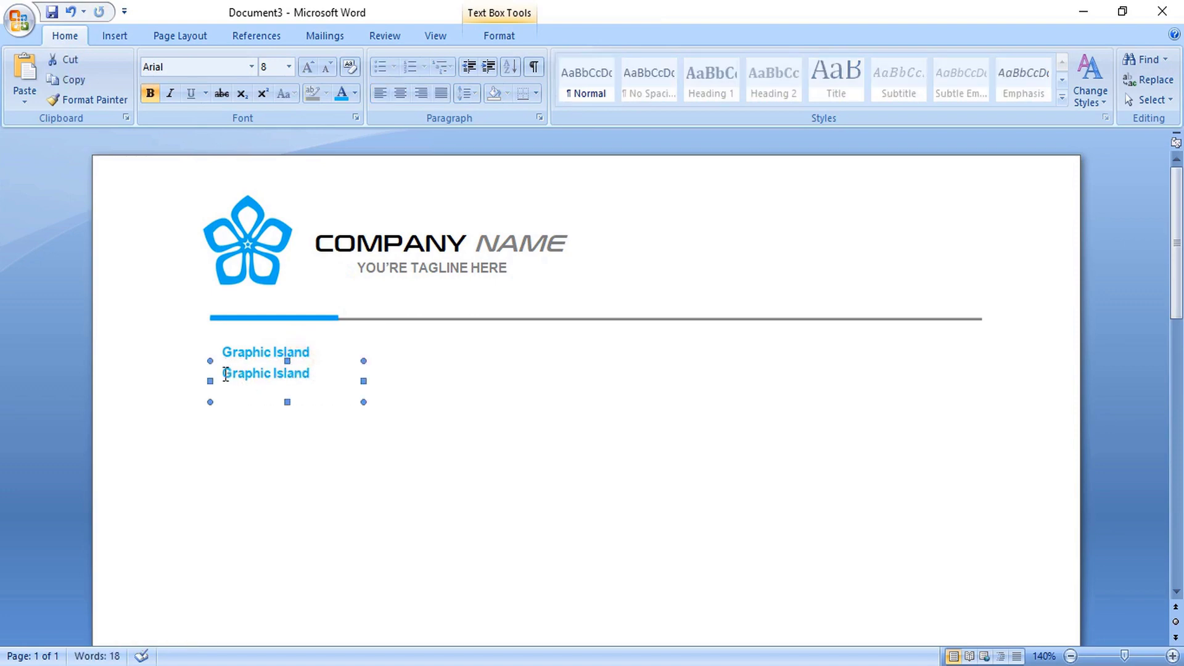
pyautogui.moveTo(222, 374); pyautogui.dragTo(302, 375)
pyautogui.write('A :')
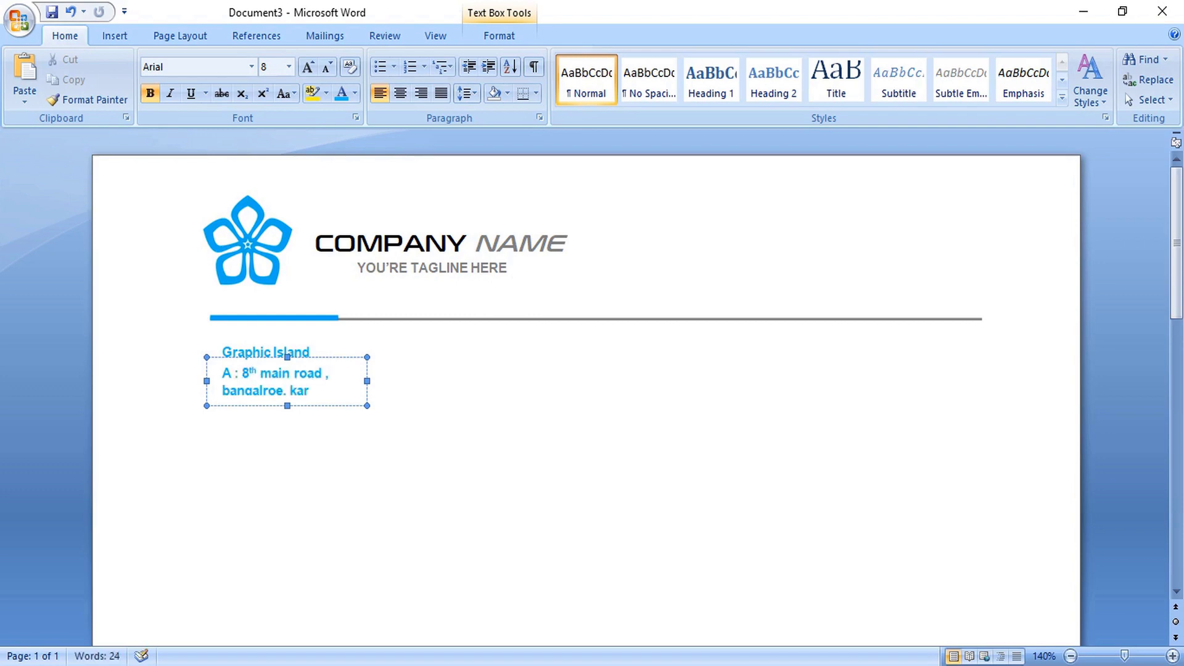
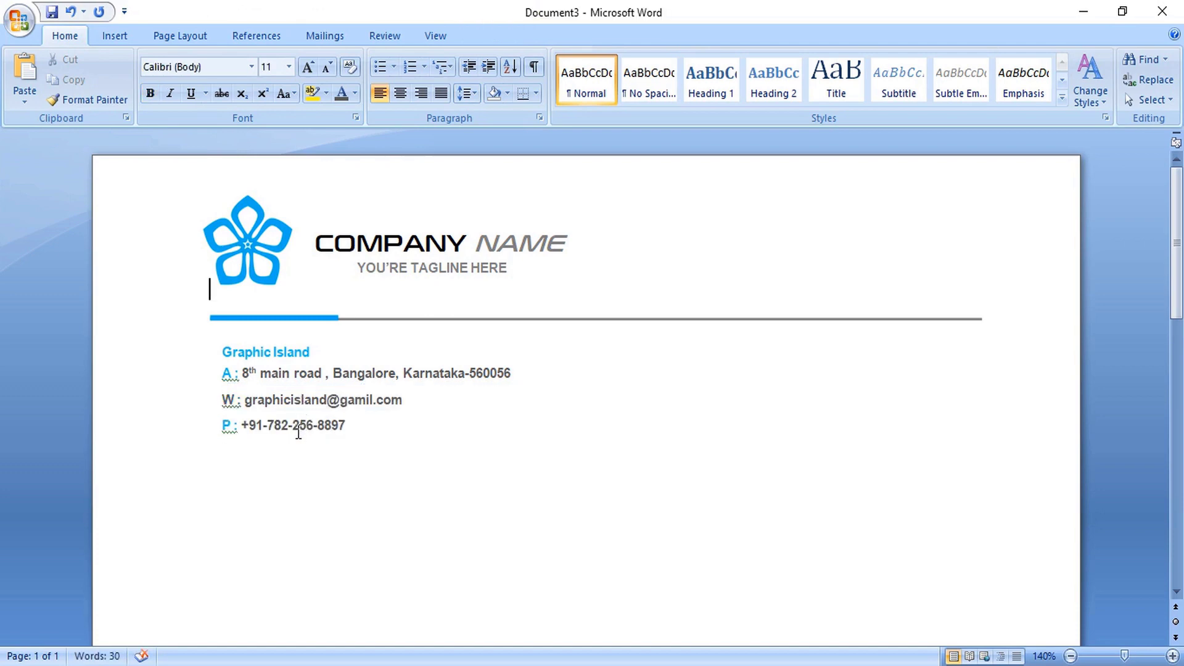
# - Copy the phone line box to the right side to read 'Date: 25th September 2020'
pyautogui.click(298, 434)
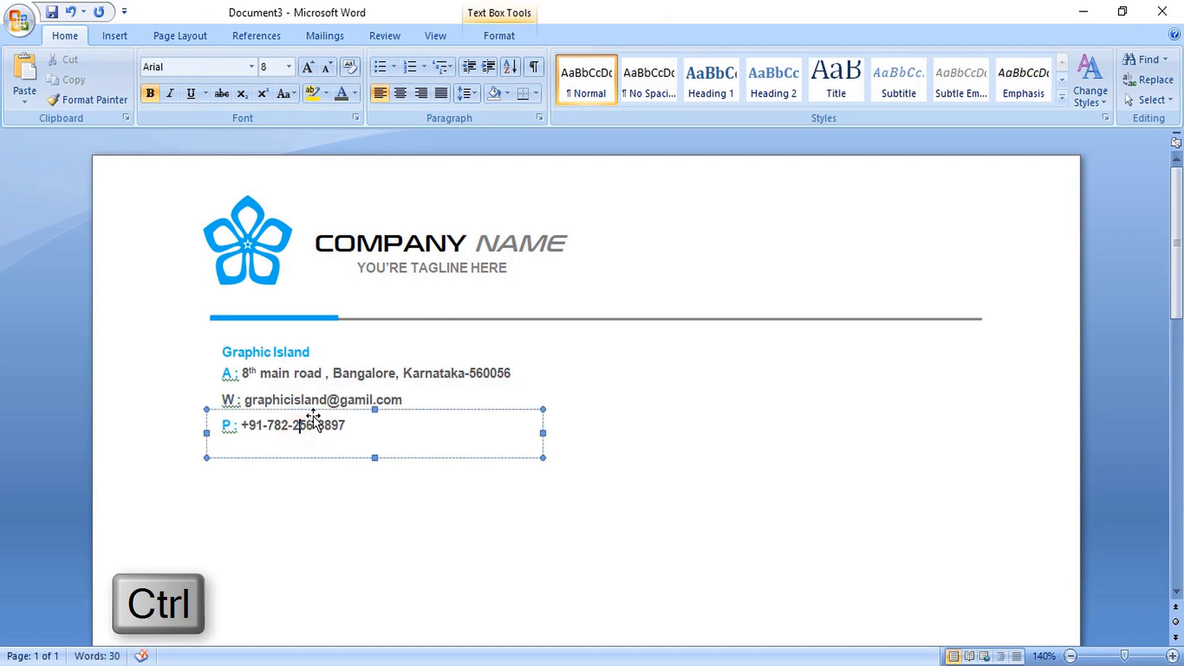
pyautogui.moveTo(316, 409); pyautogui.dragTo(772, 406)
pyautogui.write('25th septemeber 2')
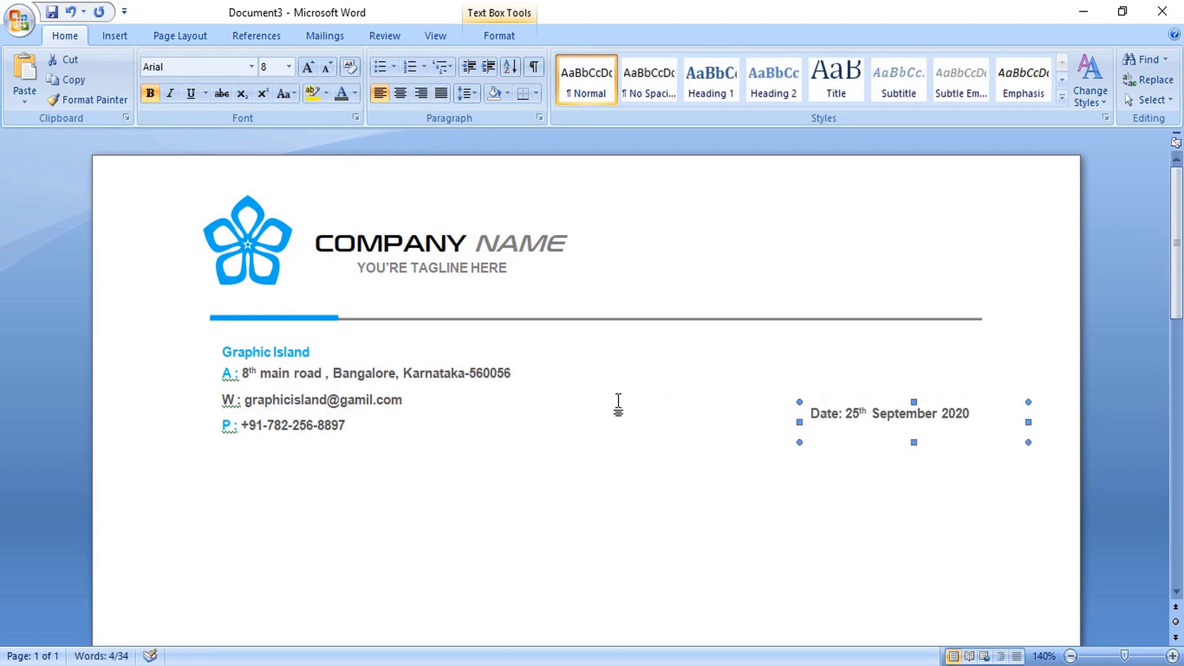
pyautogui.press('Right')
pyautogui.press('Right')
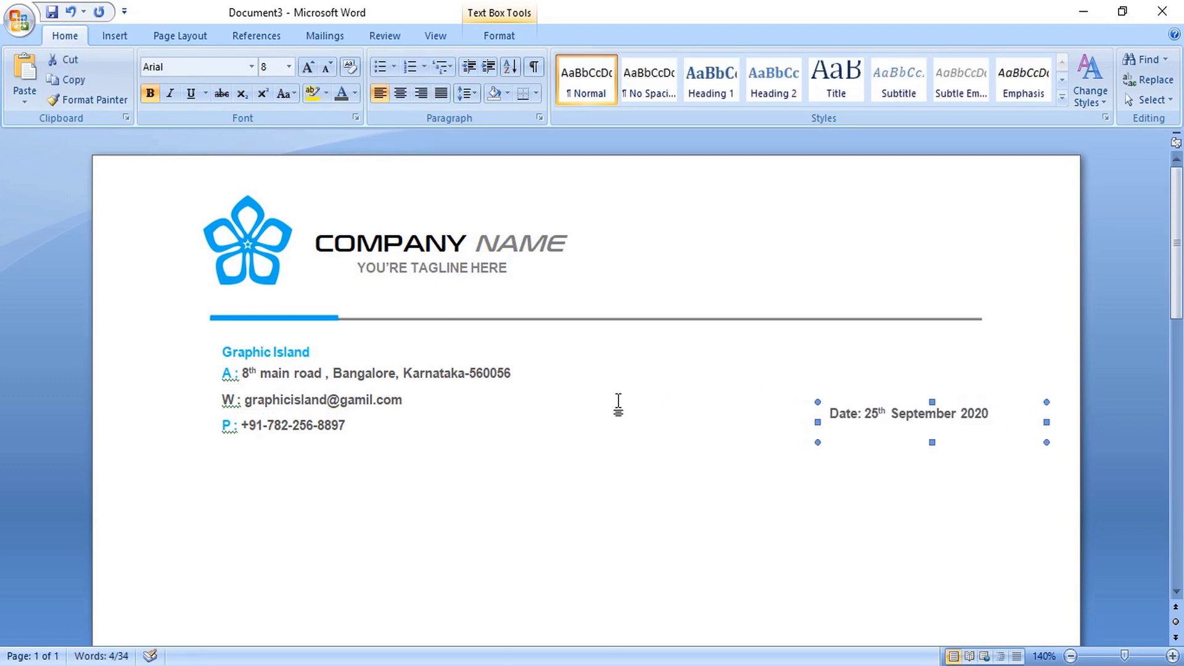
pyautogui.click(580, 410)
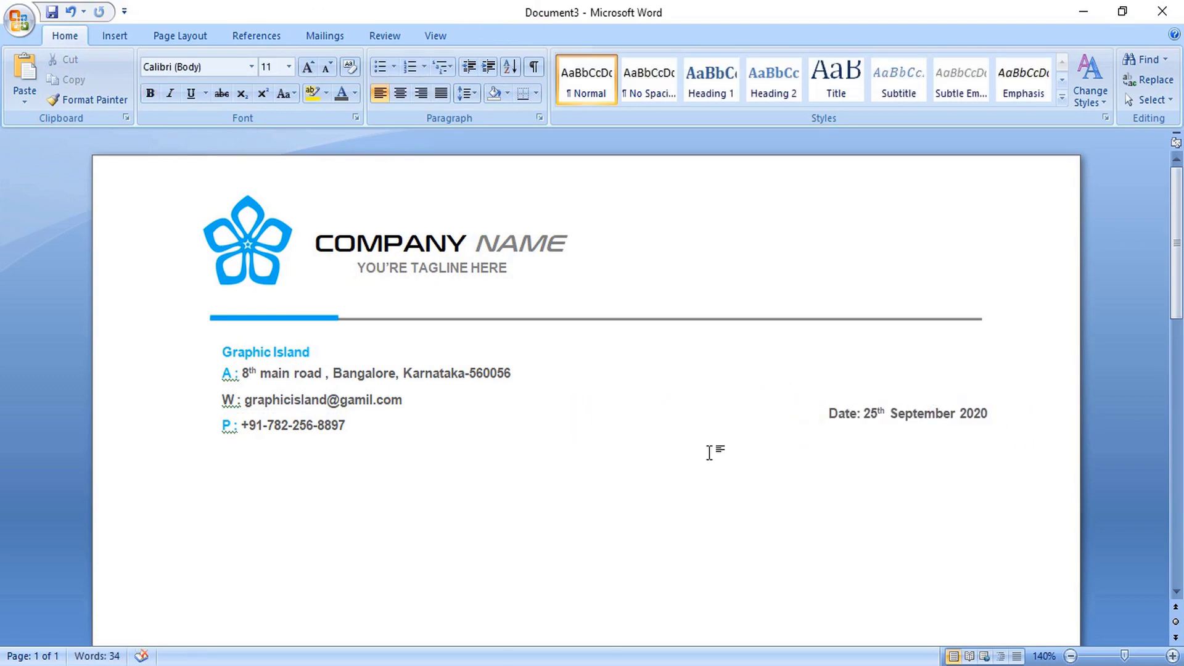
# - Copy the header flower logo to mid-page and enlarge it across the body area
pyautogui.click(1070, 656)
pyautogui.click(1069, 656)
pyautogui.click(1069, 657)
pyautogui.click(1069, 656)
pyautogui.click(1069, 656)
pyautogui.click(1069, 656)
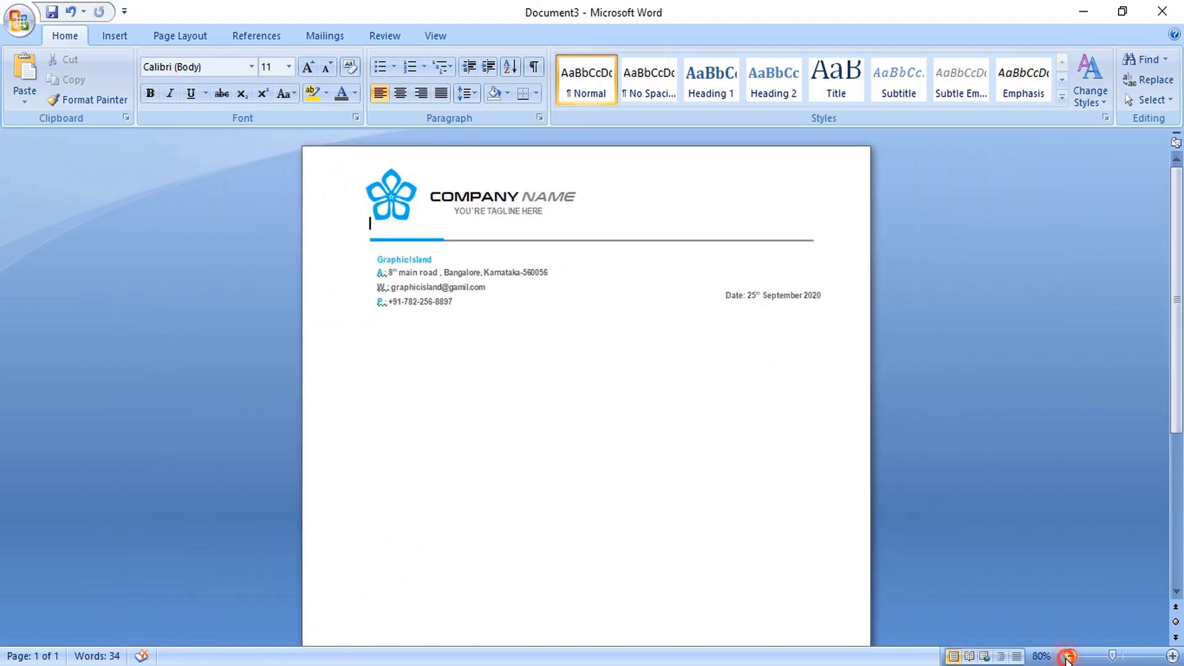
pyautogui.click(1069, 656)
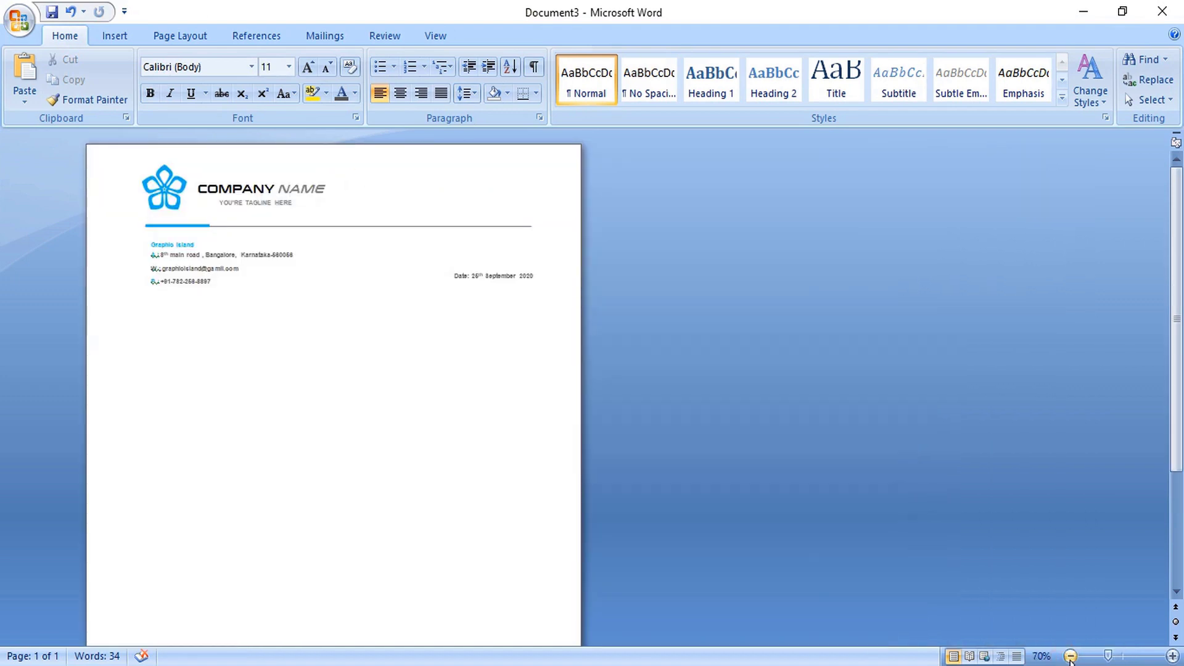
pyautogui.click(1071, 656)
pyautogui.click(1071, 656)
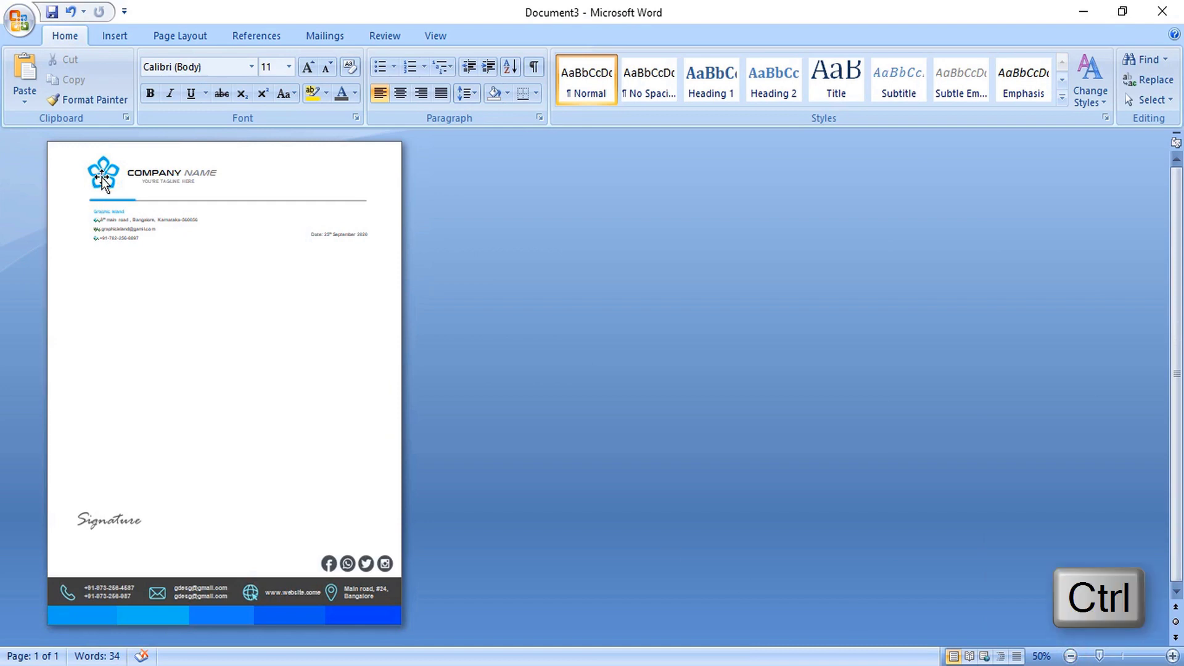
pyautogui.keyDown('ctrl'); pyautogui.click(102, 177); pyautogui.keyUp('ctrl')
pyautogui.moveTo(106, 175); pyautogui.dragTo(397, 579)
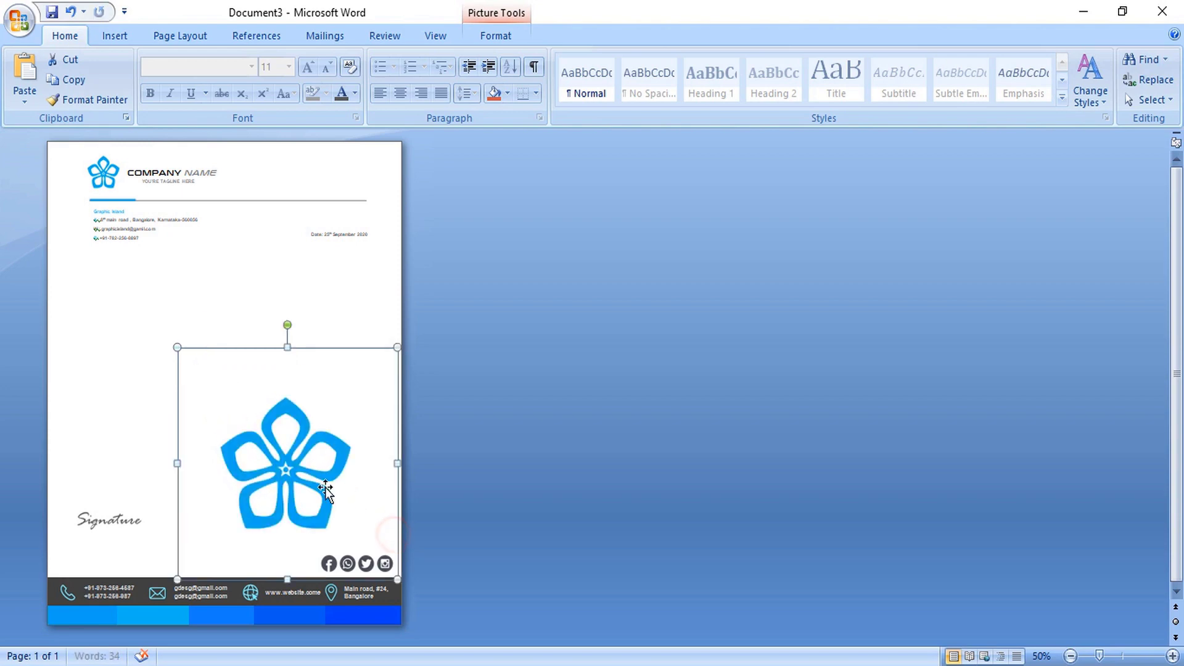
pyautogui.moveTo(286, 465); pyautogui.dragTo(225, 376)
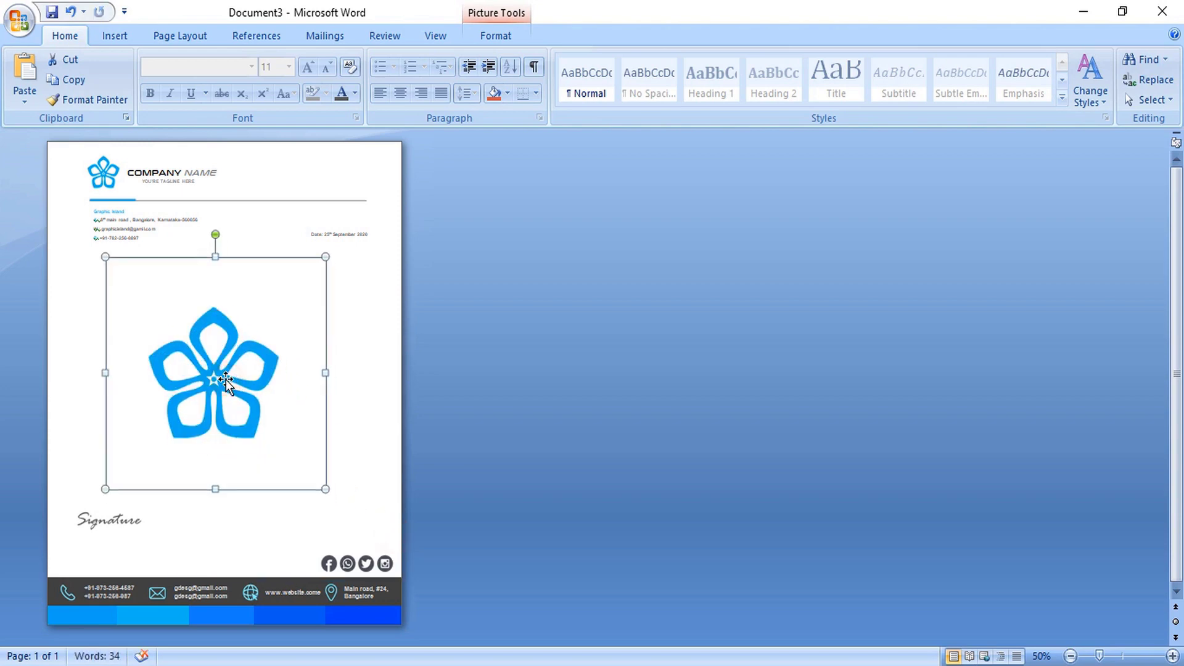
pyautogui.moveTo(325, 490); pyautogui.dragTo(405, 575)
pyautogui.moveTo(276, 440); pyautogui.dragTo(236, 397)
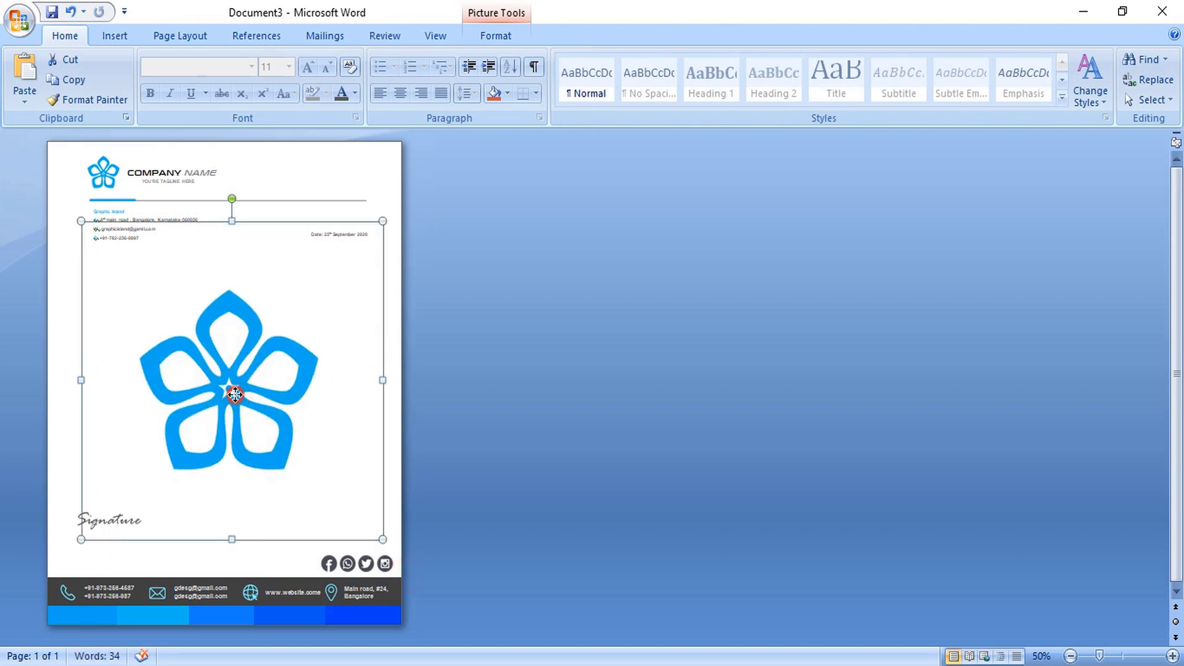
# - Recolor the large logo copy to a Light Variation and raise its brightness for a faint watermark
pyautogui.rightClick(232, 383)
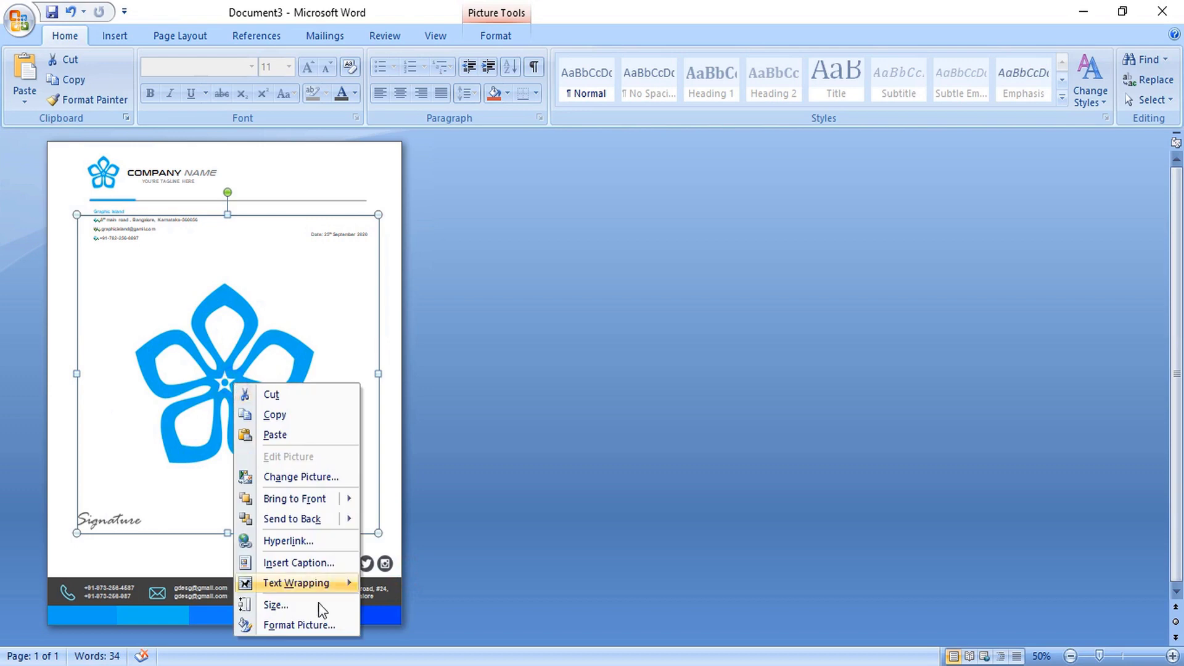
pyautogui.click(321, 626)
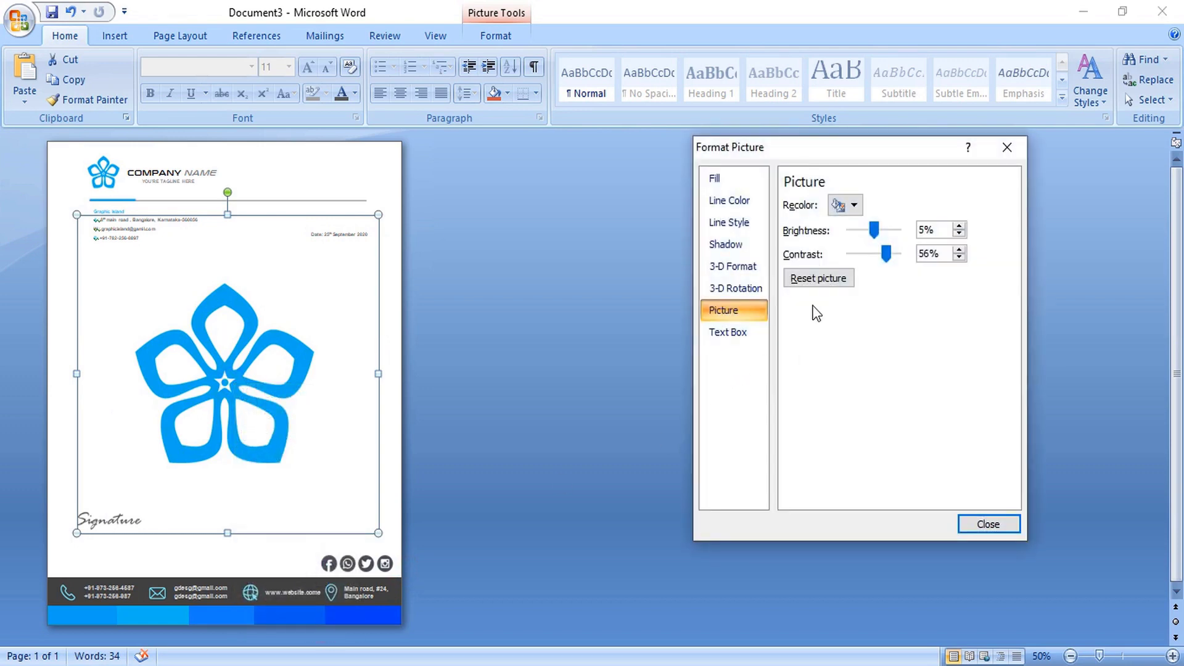
pyautogui.click(854, 206)
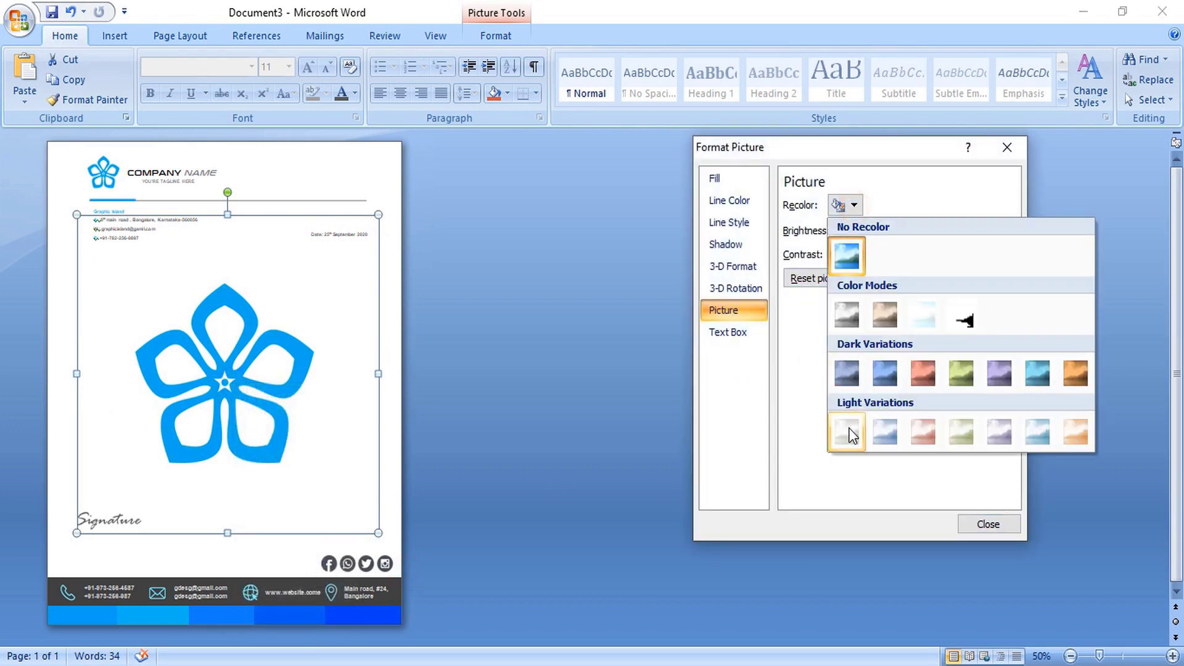
pyautogui.click(852, 424)
pyautogui.moveTo(874, 255); pyautogui.dragTo(889, 232)
pyautogui.click(982, 525)
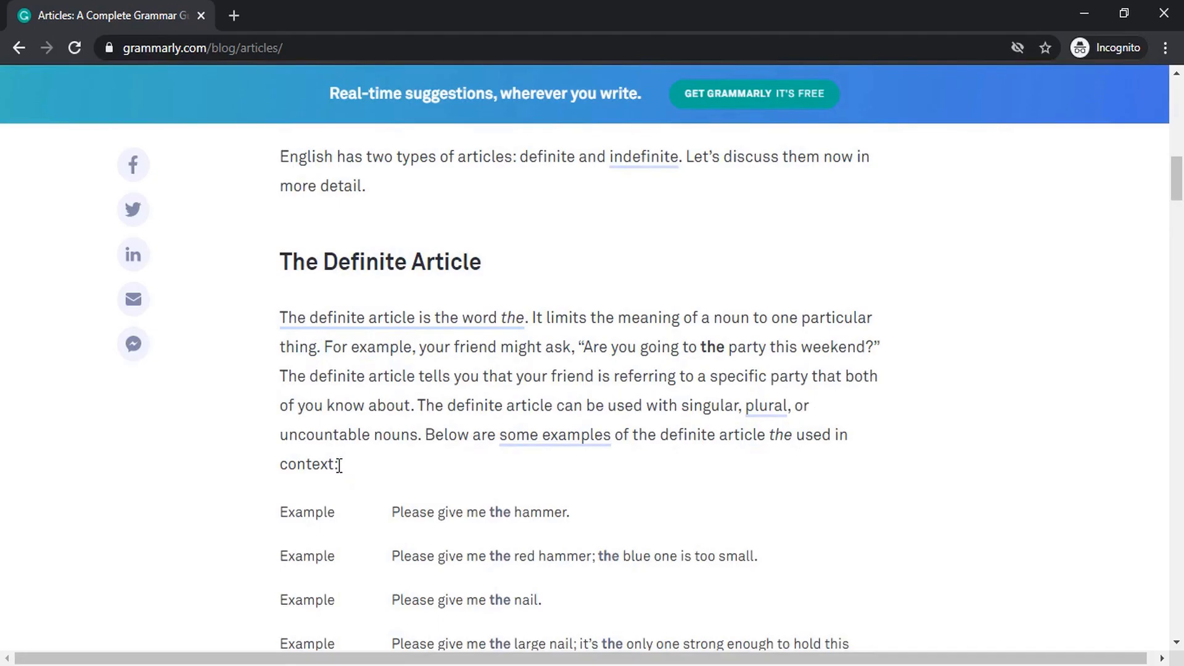
# - Copy the definite-article paragraph from the web article in Chrome
pyautogui.moveTo(339, 465); pyautogui.dragTo(276, 320)
pyautogui.rightClick(299, 323)
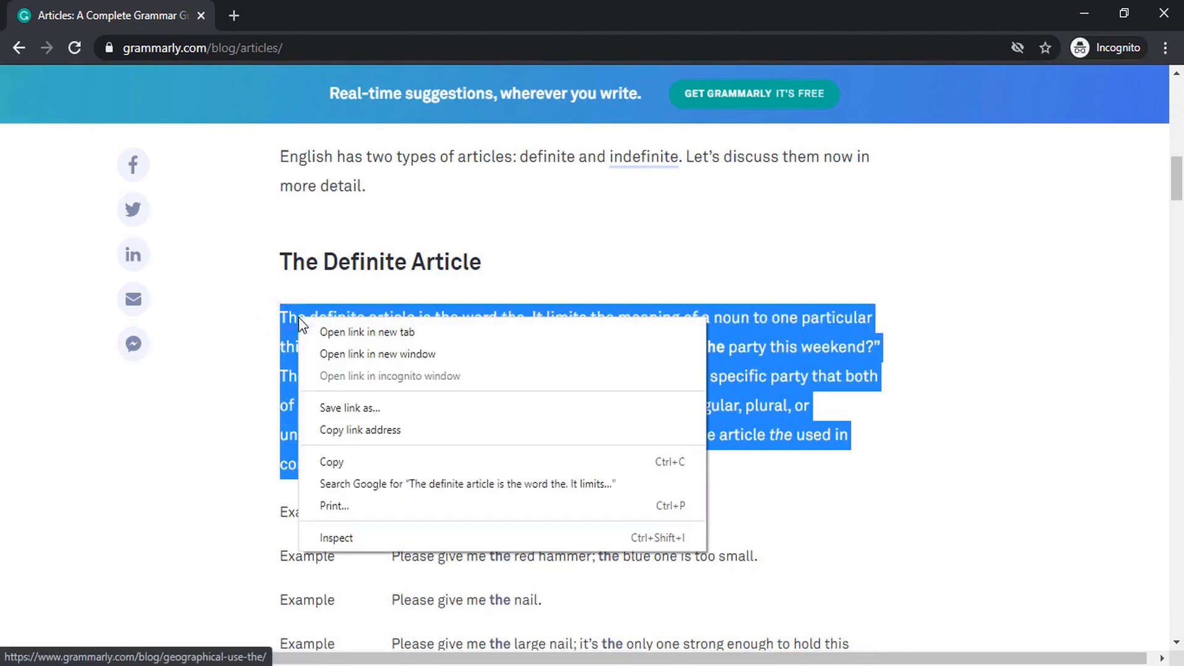
pyautogui.click(335, 462)
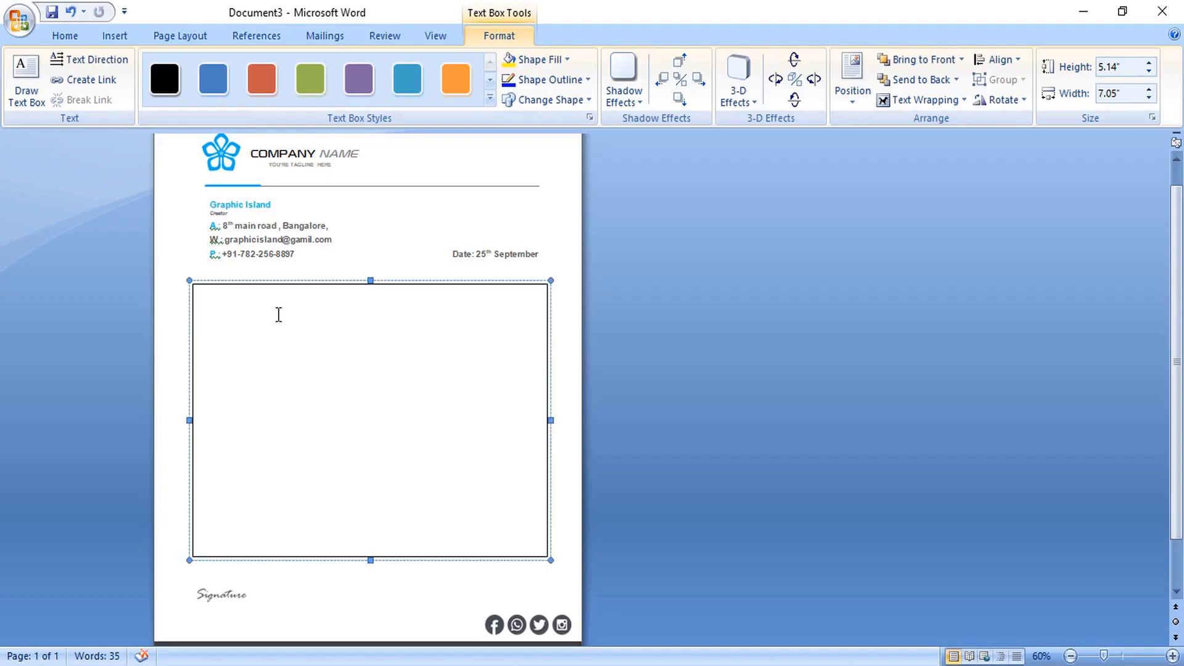
# - Paste the article text into the body text box, make it plain black, and justify it
pyautogui.click(236, 306)
pyautogui.hotkey('ctrl', 'v')
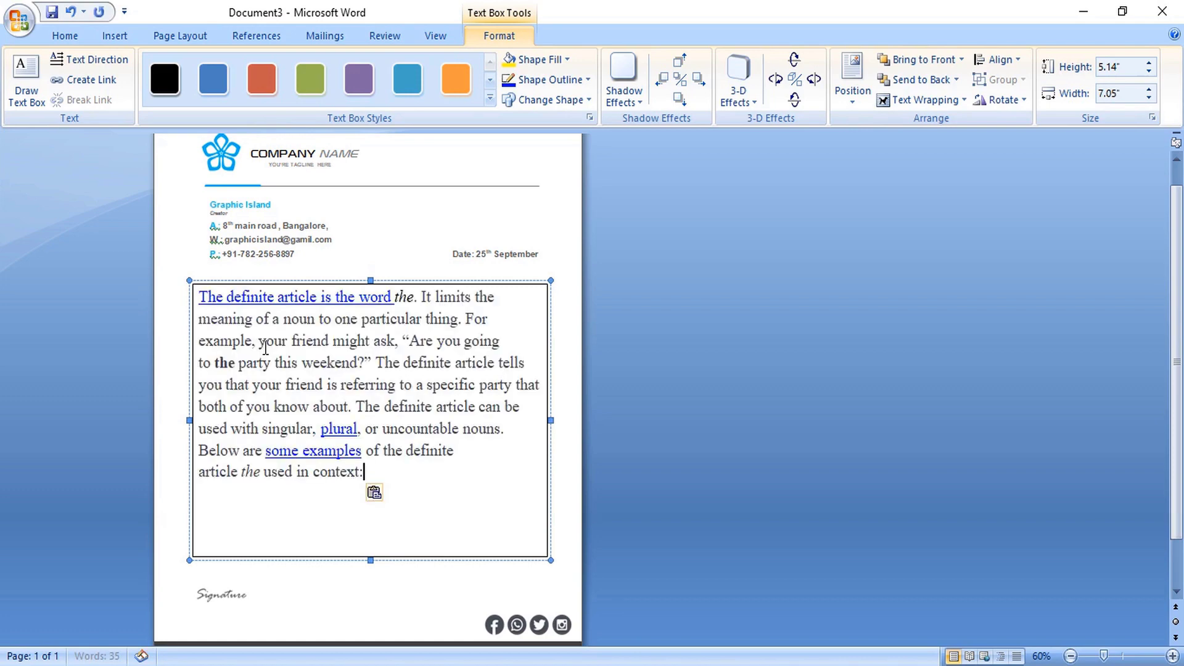
pyautogui.moveTo(370, 487); pyautogui.dragTo(198, 300)
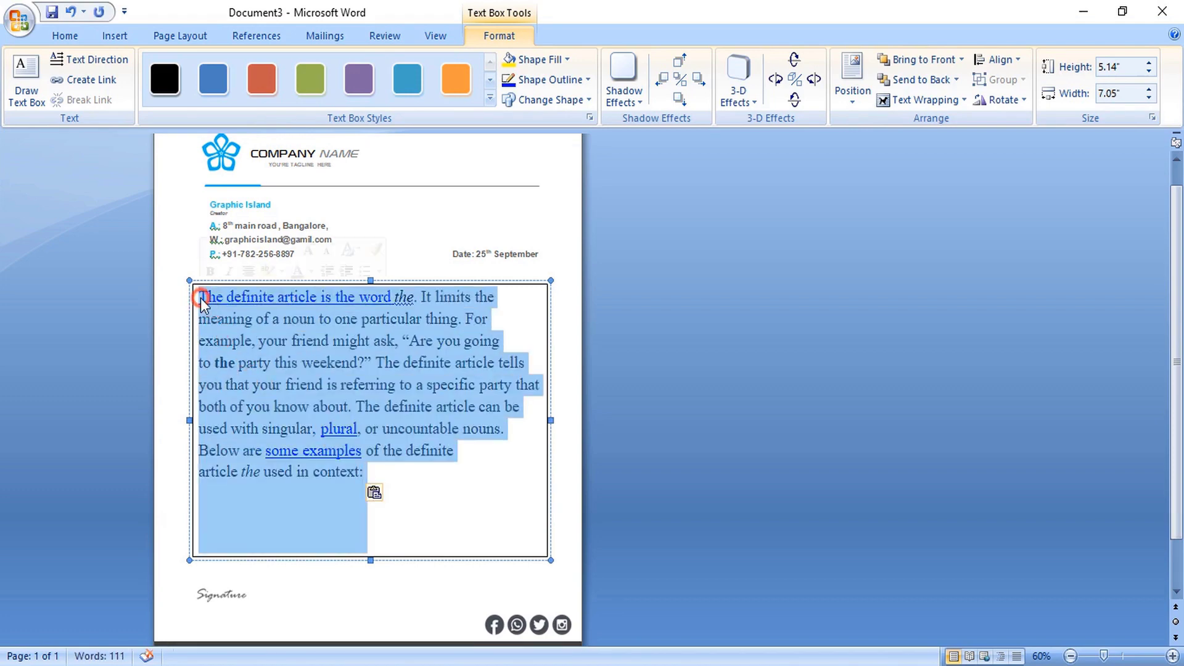
pyautogui.click(65, 36)
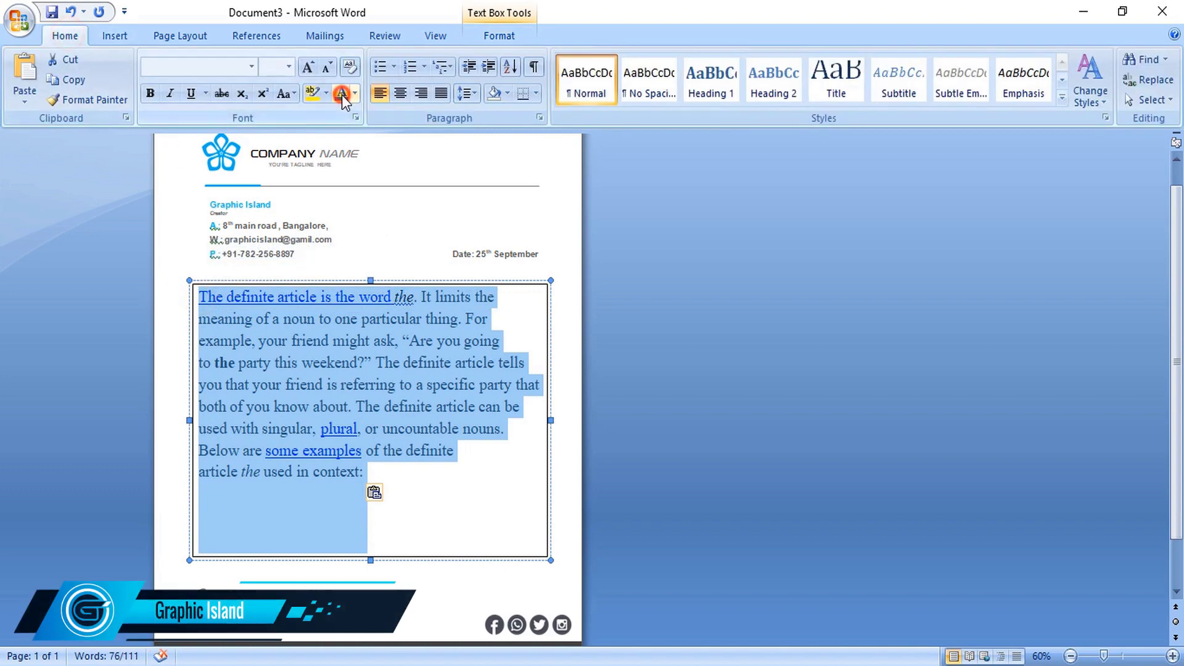
pyautogui.click(341, 95)
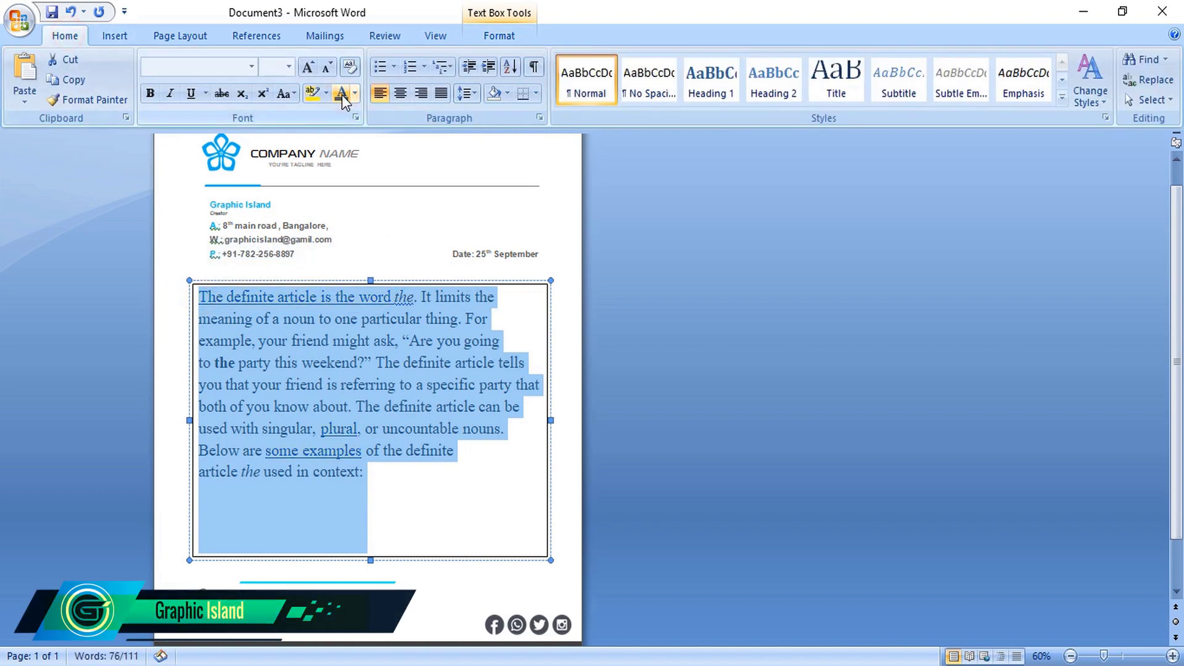
pyautogui.click(346, 301)
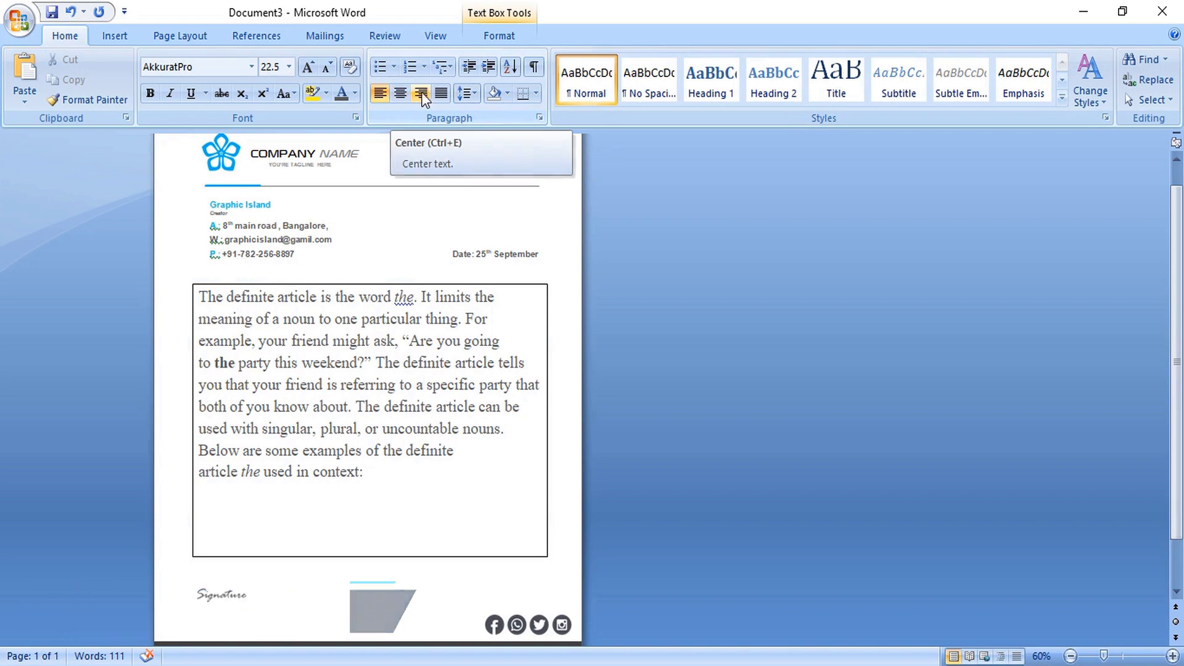
pyautogui.click(440, 93)
# - Split the text into paragraphs at 'party' and 'be', and delete the stray 2020 from the signature
pyautogui.click(267, 414)
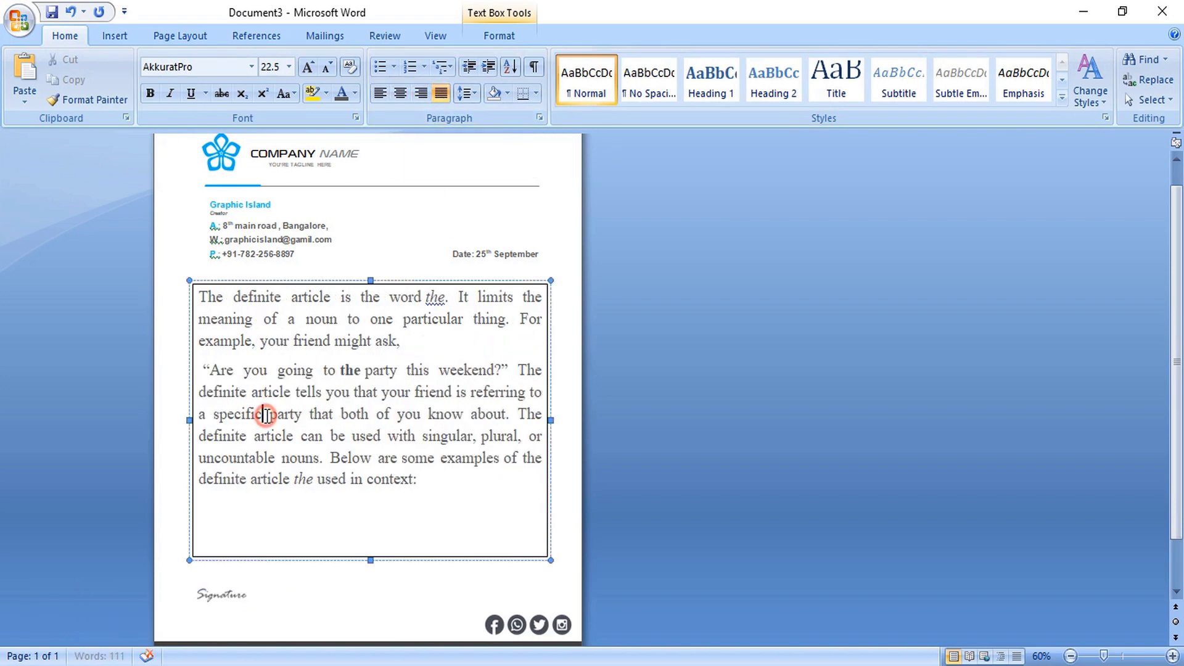
pyautogui.press('Return')
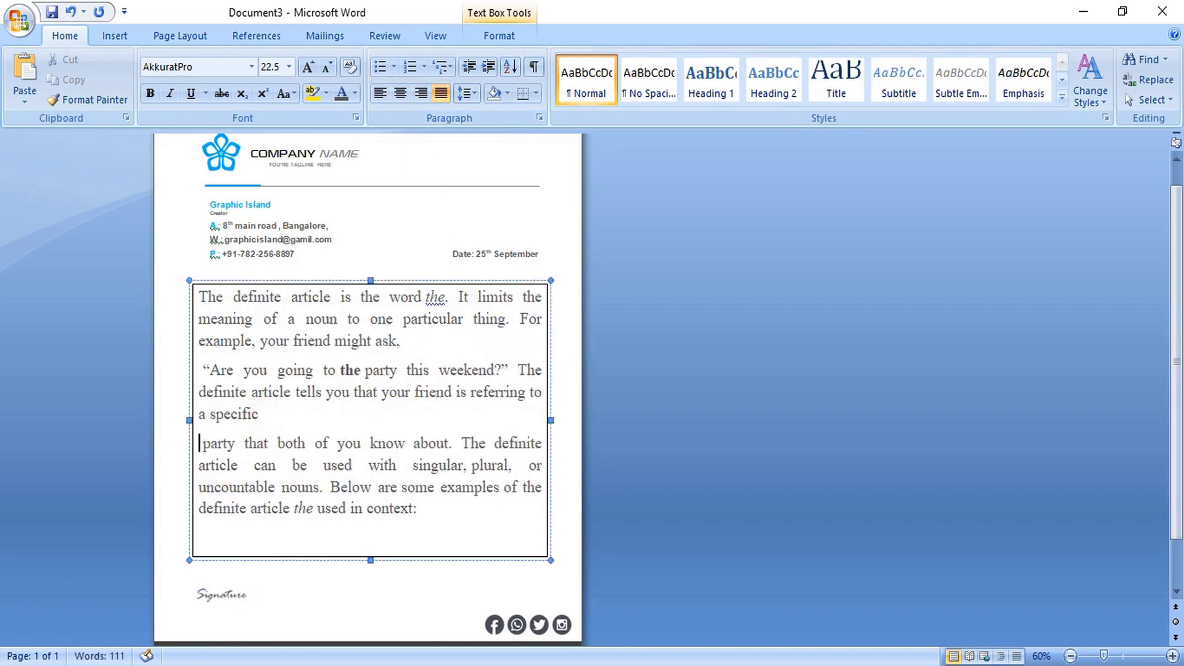
pyautogui.click(287, 466)
pyautogui.press('Return')
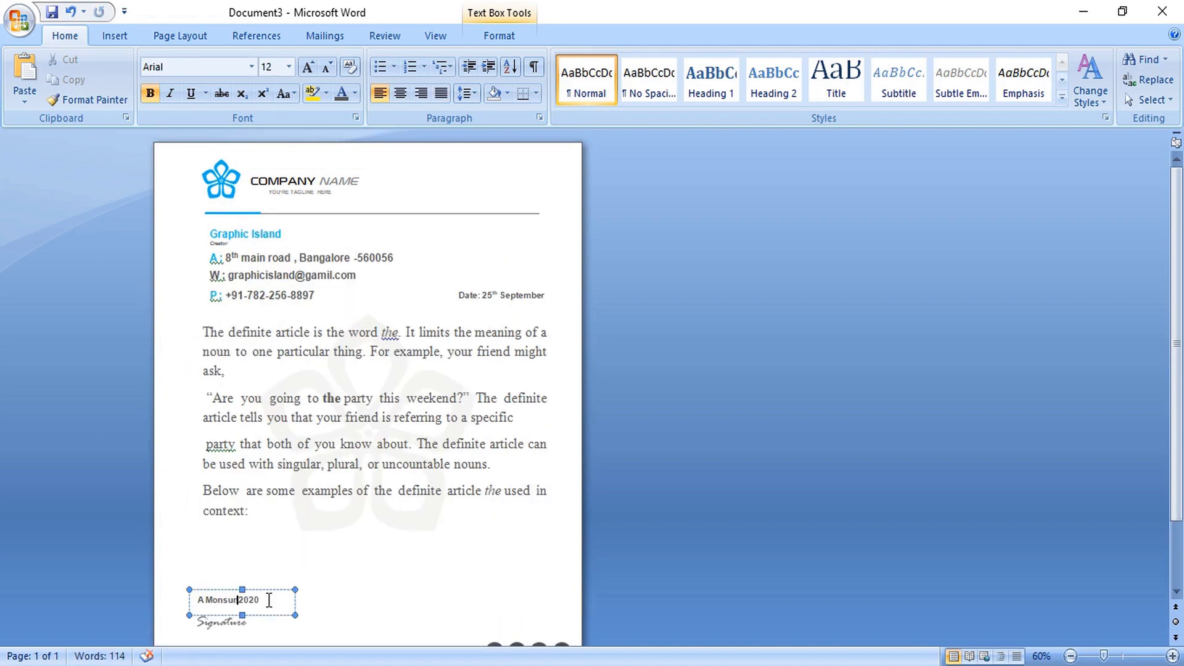
pyautogui.press('Delete')
pyautogui.press('Delete')
pyautogui.press('Delete')
pyautogui.press('Delete')
# - Set the signature name to unbolded 28 pt Autography and nudge it slightly up and right
pyautogui.moveTo(241, 598); pyautogui.dragTo(197, 599)
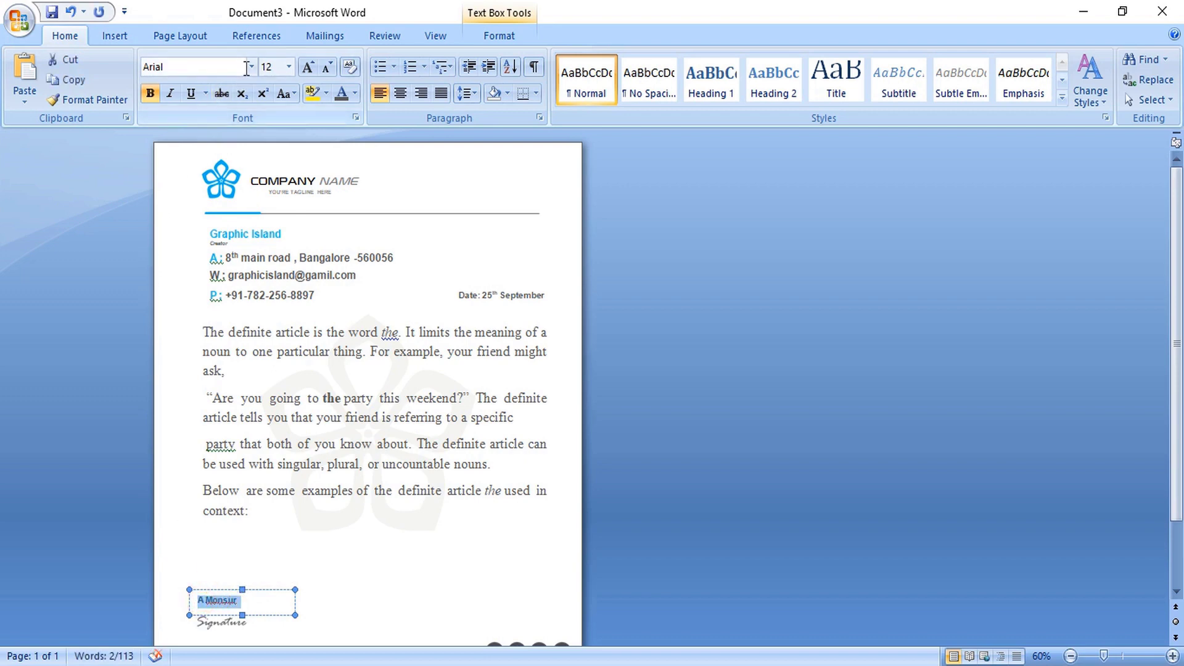
pyautogui.click(150, 93)
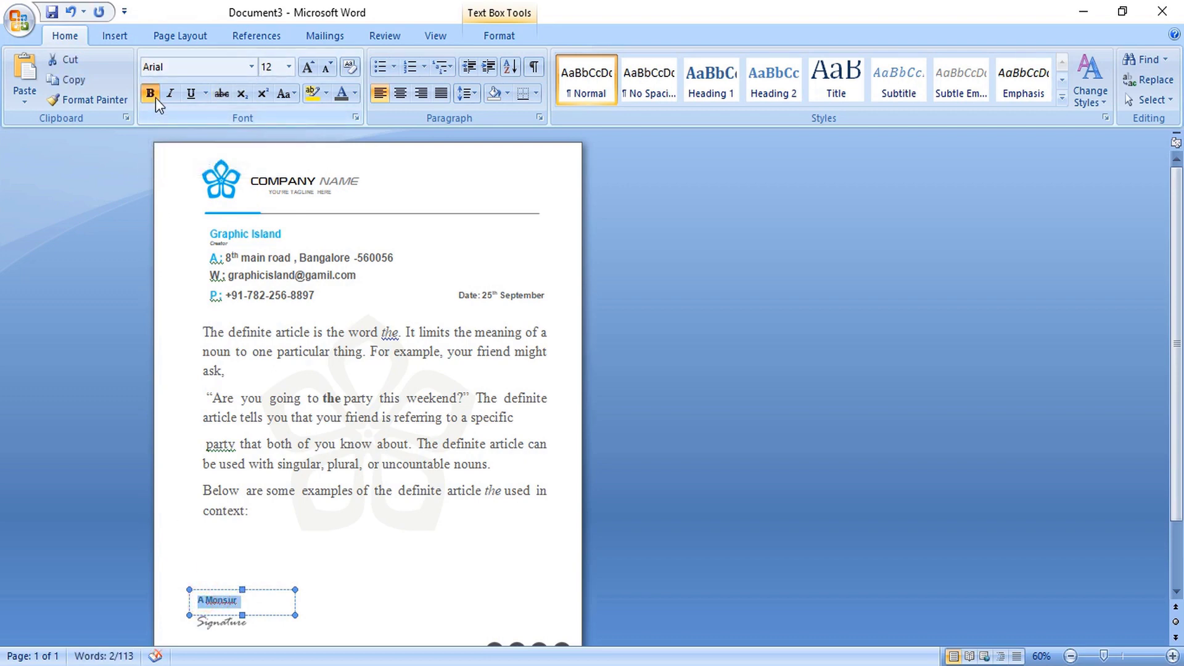
pyautogui.click(251, 67)
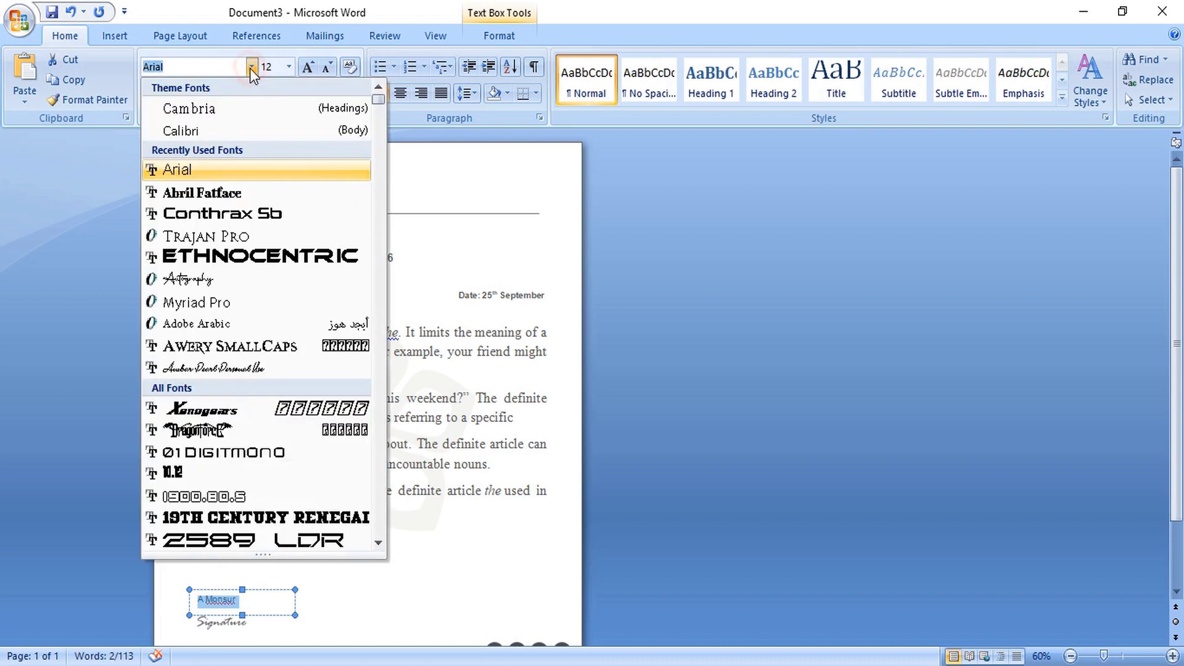
pyautogui.click(264, 286)
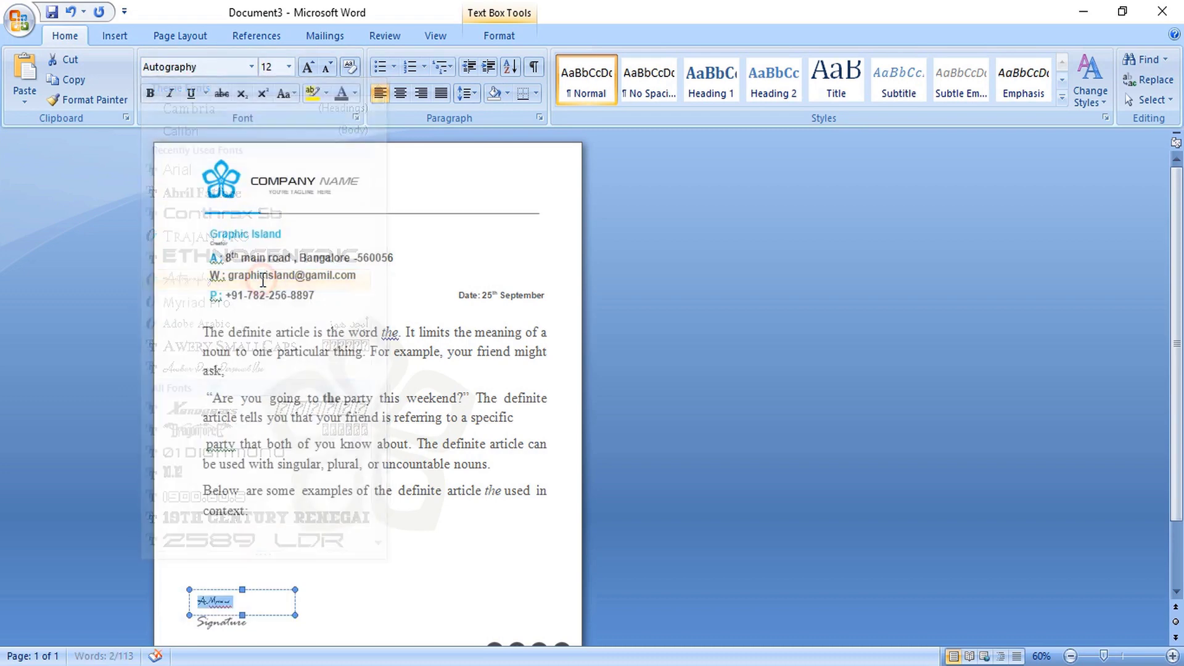
pyautogui.hotkey('ctrl', 'shift', '.')
pyautogui.hotkey('ctrl', 'shift', '.')
pyautogui.hotkey('ctrl', 'shift', '.')
pyautogui.hotkey('ctrl', 'shift', '.')
pyautogui.hotkey('ctrl', 'shift', '.')
pyautogui.hotkey('ctrl', 'shift', '.')
pyautogui.hotkey('ctrl', 'shift', '.')
pyautogui.hotkey('ctrl', 'shift', '.')
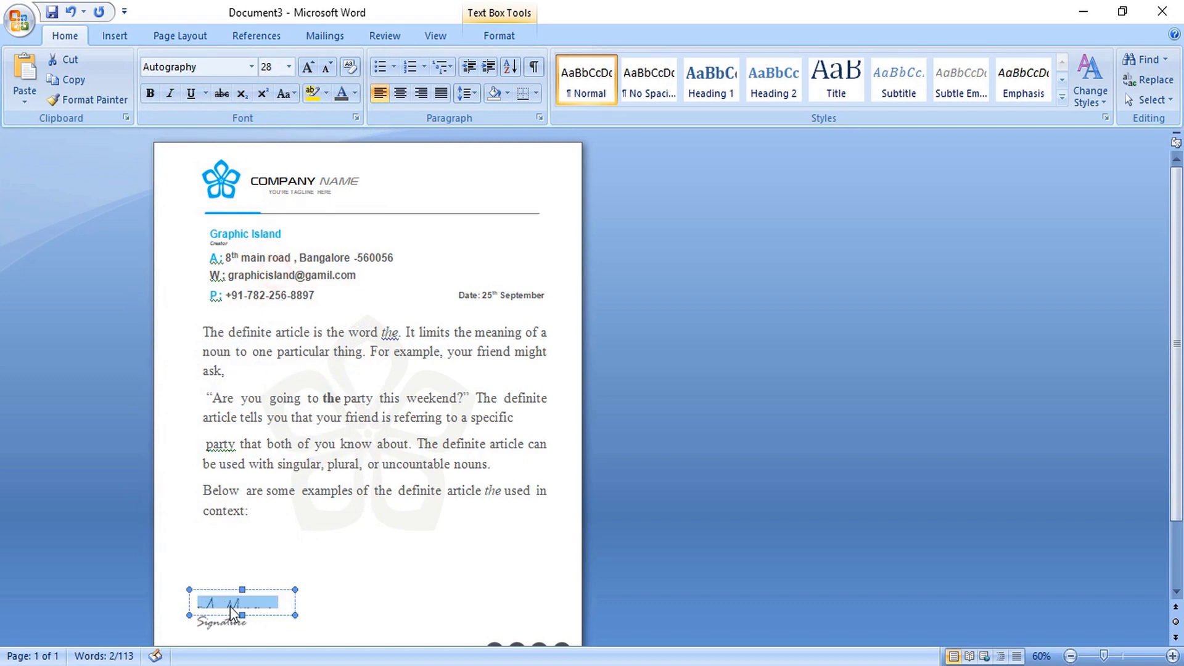
pyautogui.click(316, 624)
pyautogui.click(316, 624)
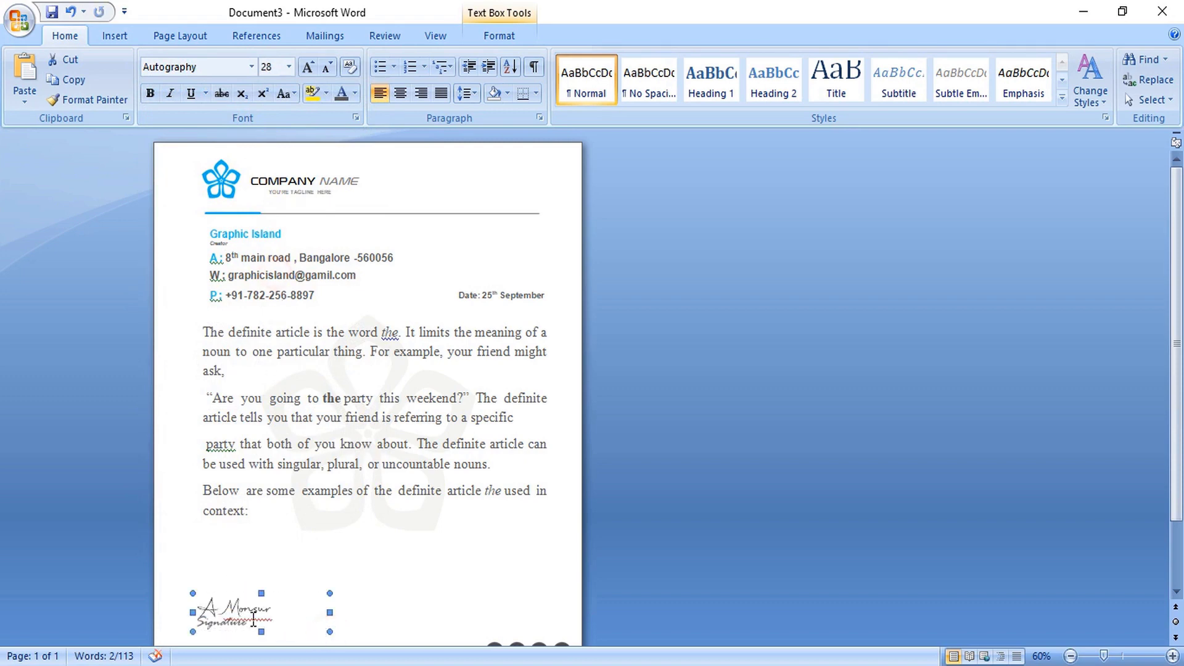
pyautogui.moveTo(243, 607); pyautogui.dragTo(245, 591)
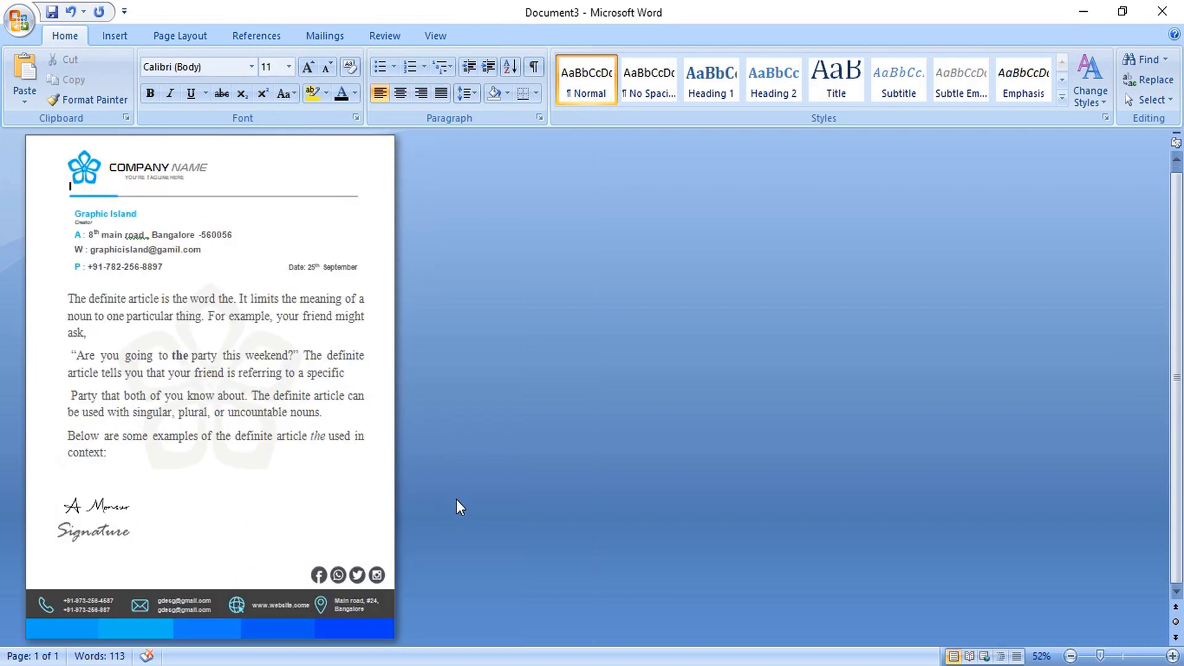